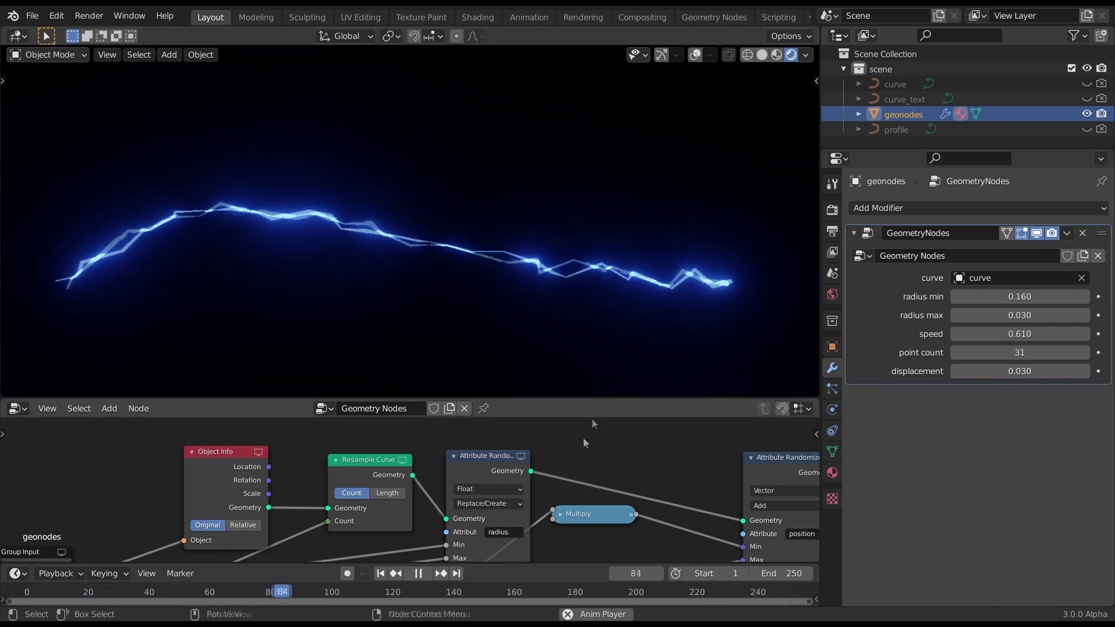
scroll(551, 508, "down", 3)
middle_click_drag(551, 507, 554, 473)
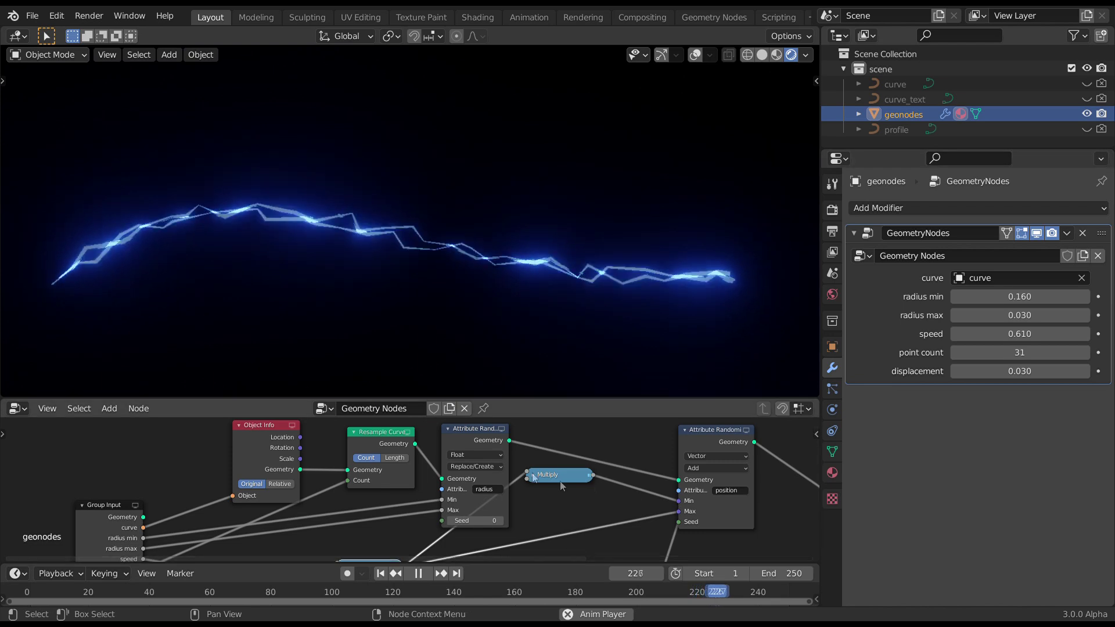
left_click(109, 409)
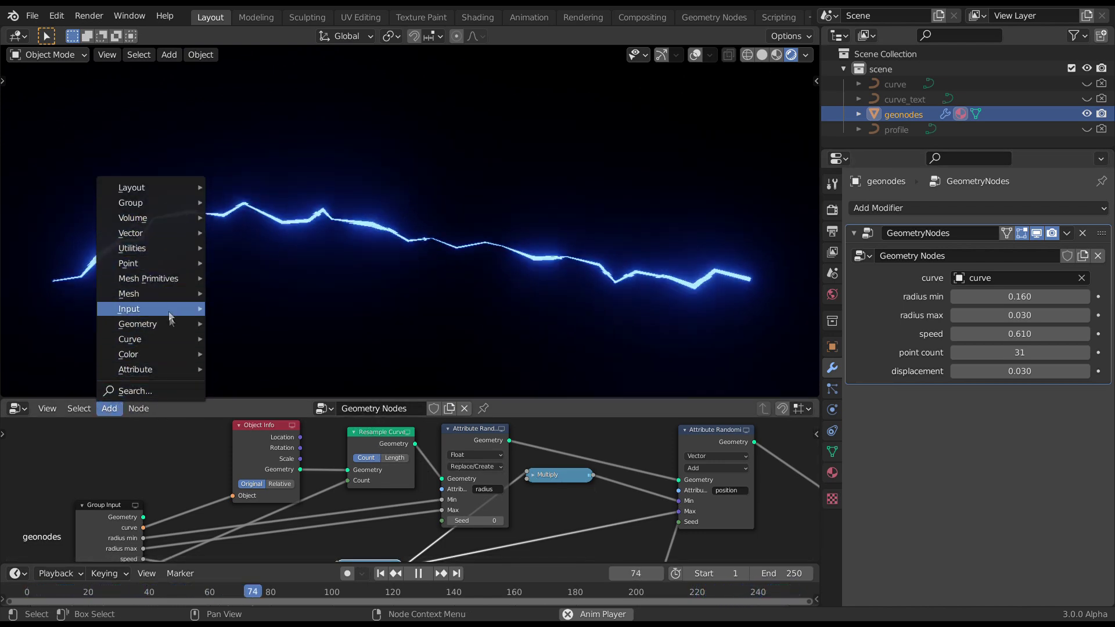
mouse_move(173, 339)
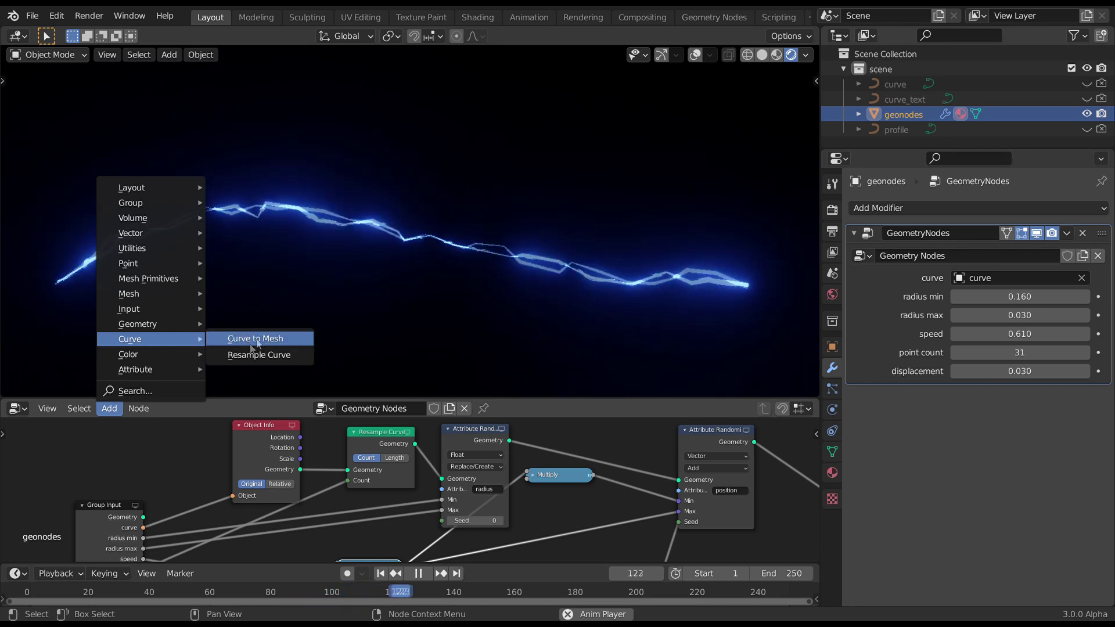
left_click(194, 447)
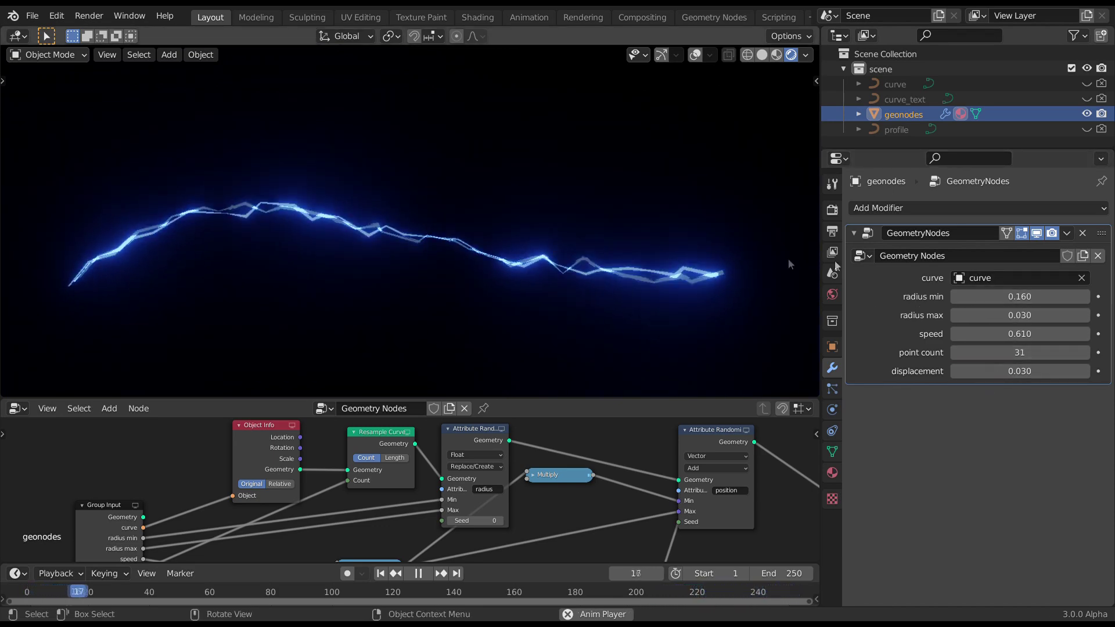
Set the lightning modifier's radius min to 0.230, radius max to 0.130, speed to 0.760 and point count to 18.
mouse_move(1054, 296)
left_mouse_down()
mouse_move(1037, 299)
mouse_move(1057, 312)
left_mouse_up()
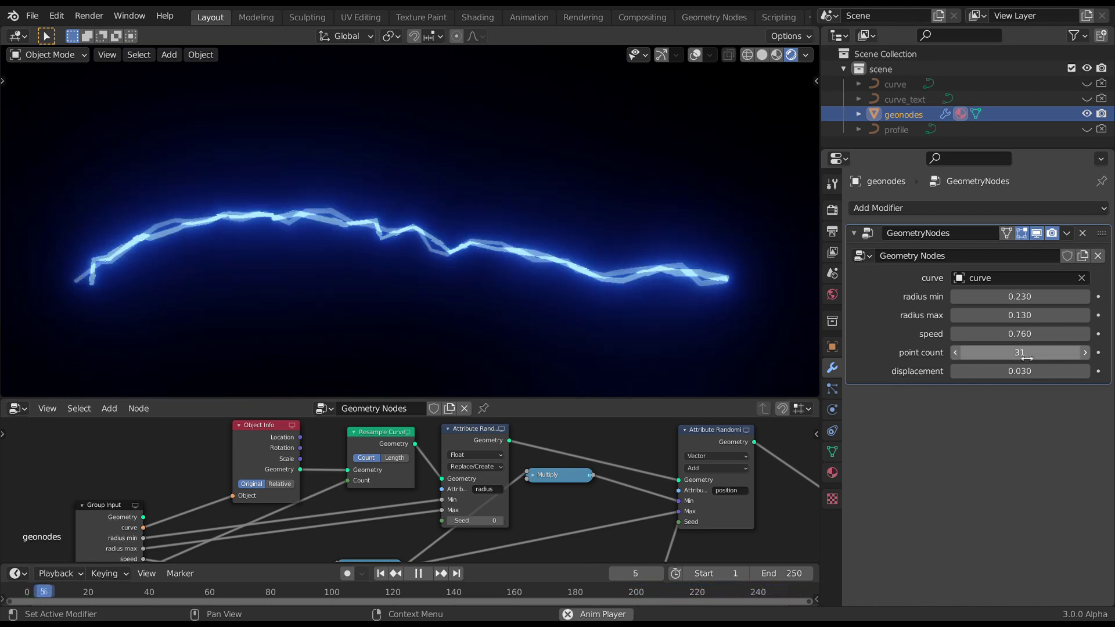
mouse_move(1027, 358)
left_mouse_down()
mouse_move(1015, 353)
mouse_move(1034, 370)
left_mouse_up()
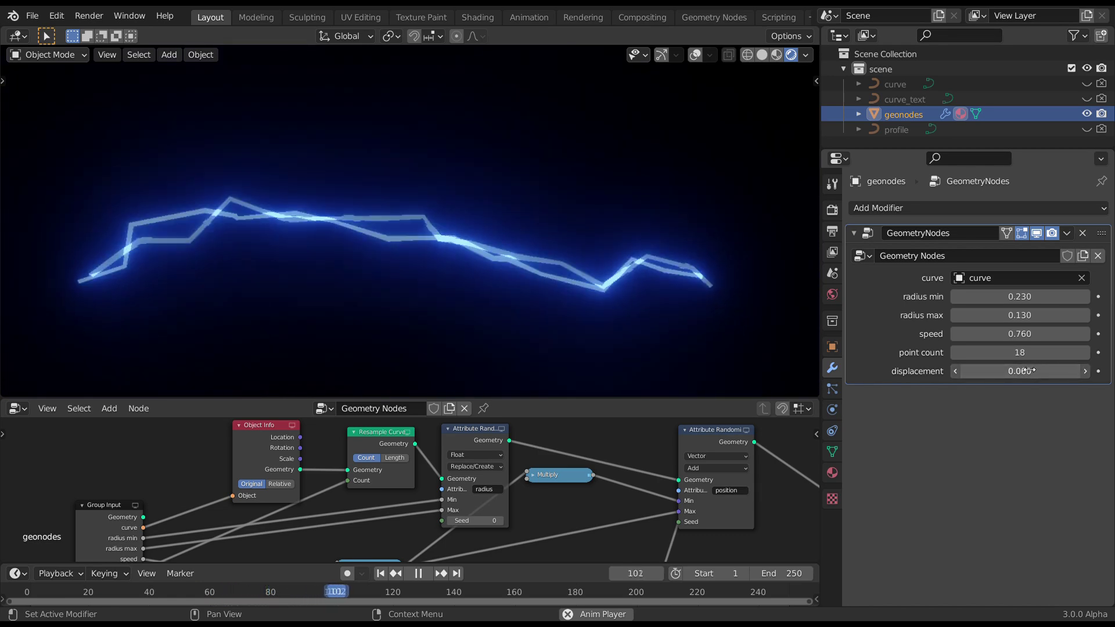
Replace the modifier's input curve with the curve_text object and try adjusting the point count.
left_click(965, 282)
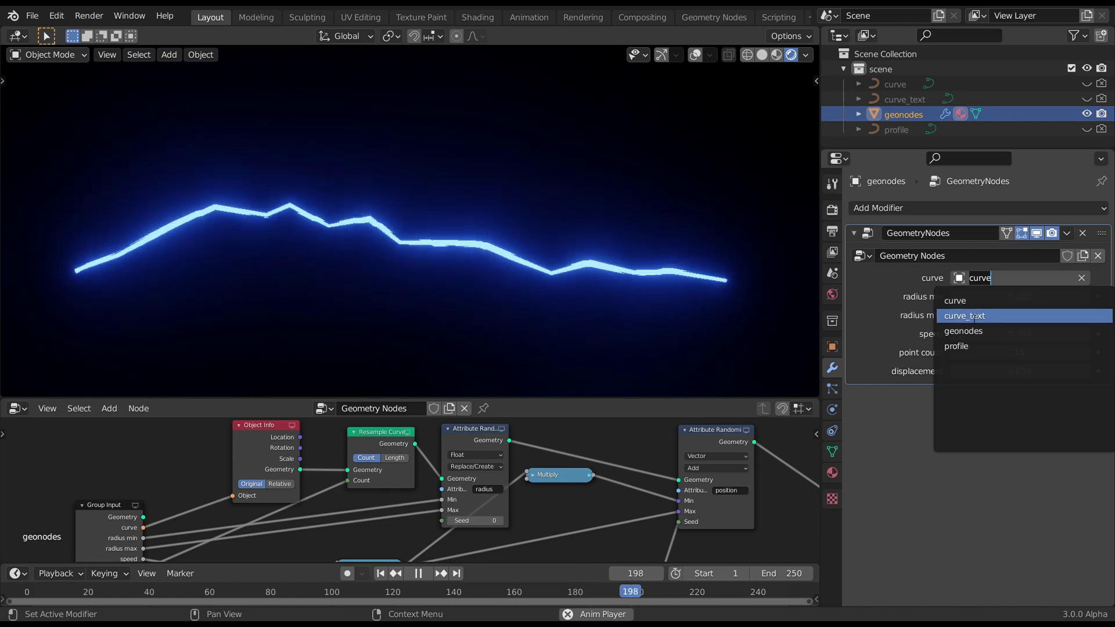
left_click(969, 316)
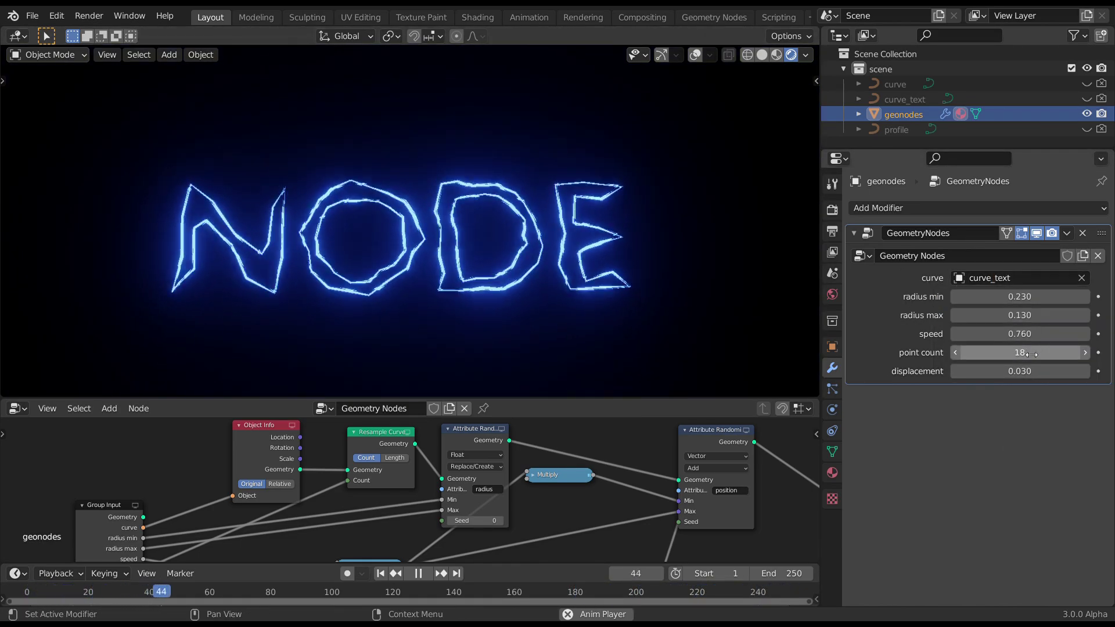
mouse_move(1027, 354)
left_mouse_down()
mouse_move(1014, 352)
mouse_move(1017, 373)
mouse_move(996, 380)
mouse_move(1029, 376)
left_mouse_up()
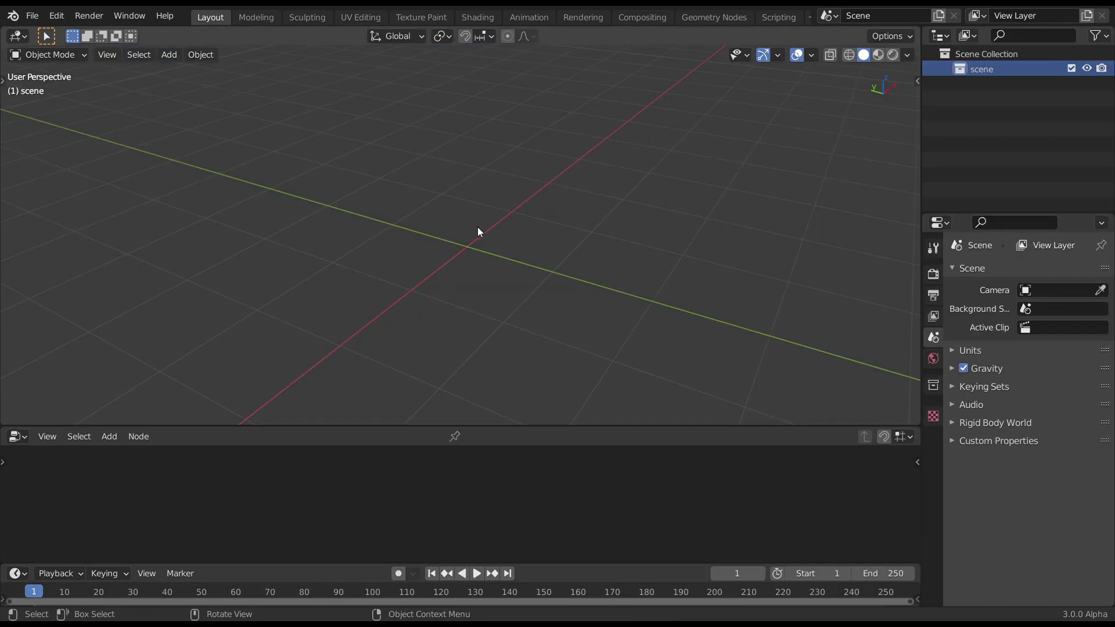
Add a cube mesh to the empty scene.
middle_click_drag(470, 228, 472, 215, "ctrl")
scroll(481, 212, "up", 1)
key("shift+a")
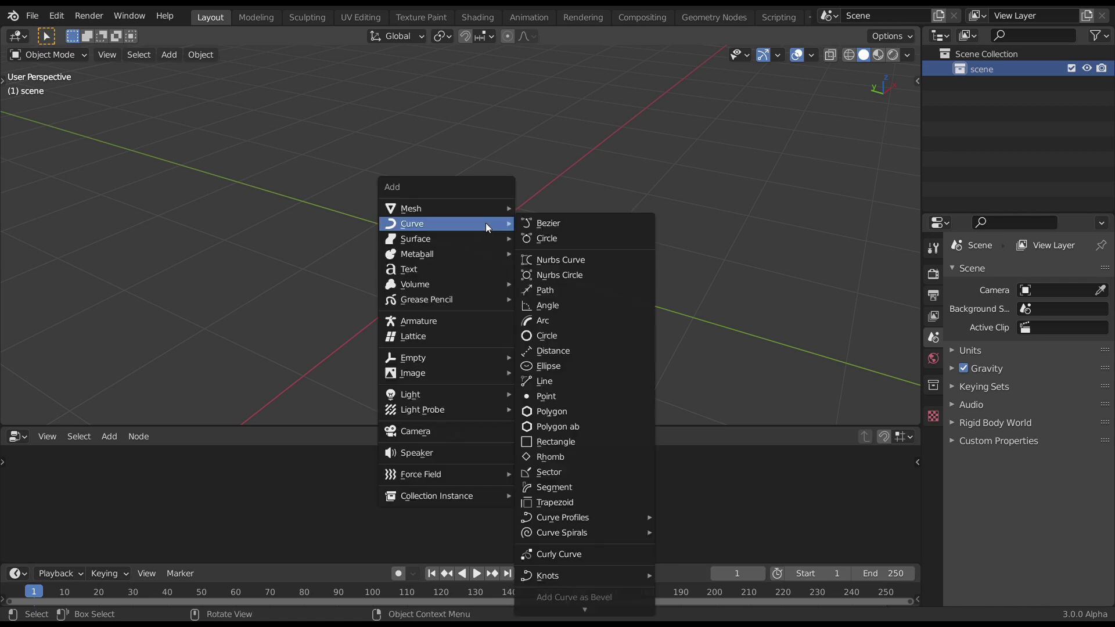
mouse_move(485, 209)
left_click(545, 224)
scroll(543, 227, "down", 3)
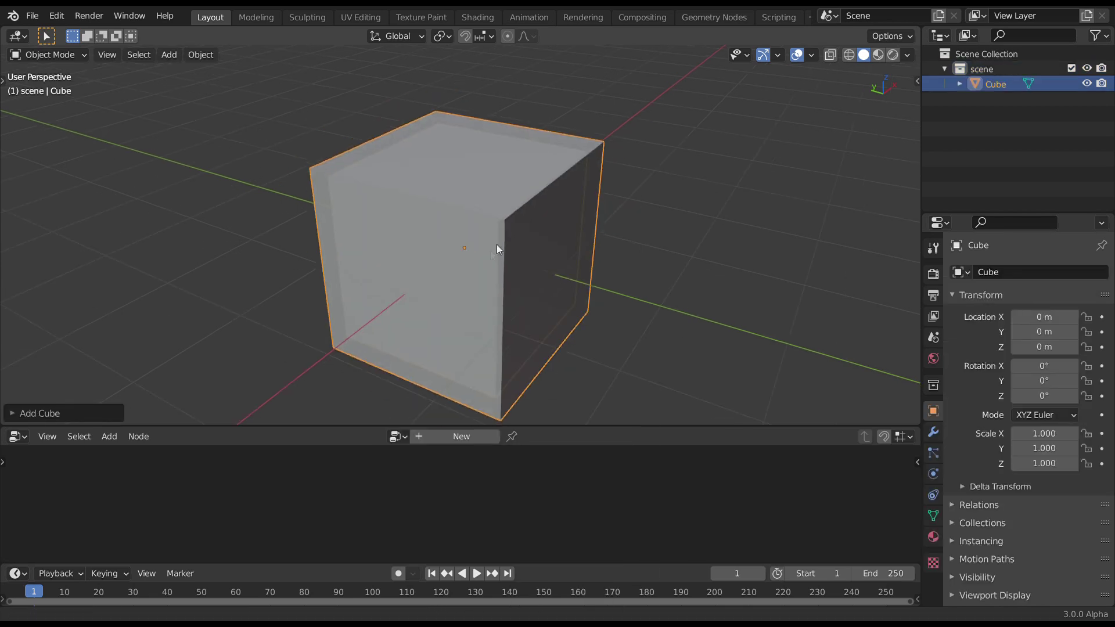
Delete all of the cube's vertices and rename the emptied object as geonodes.
key("Tab")
key("x")
left_click(618, 170)
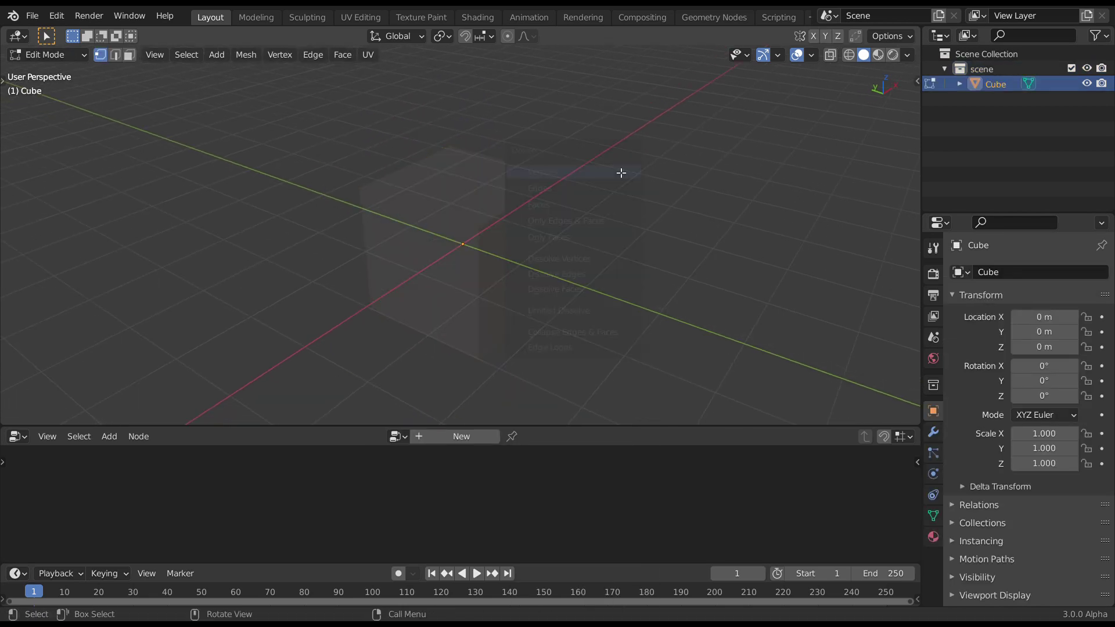
key("Tab")
double_click(1001, 87)
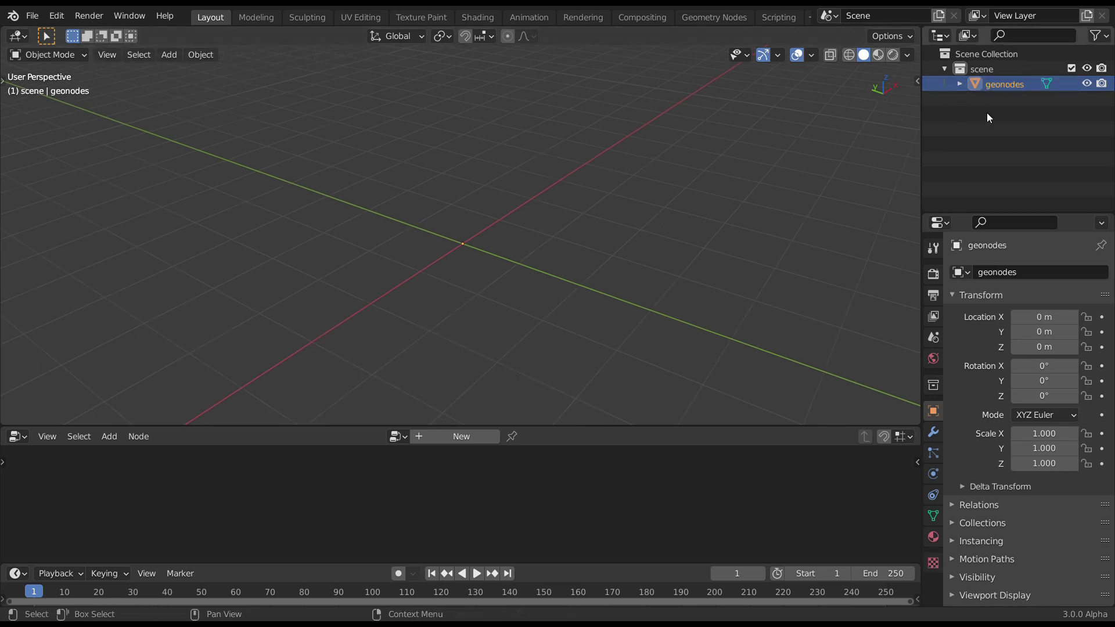
Create a new geometry node tree on the geonodes object and enlarge the node editor area.
middle_click_drag(544, 203, 560, 189, "shift")
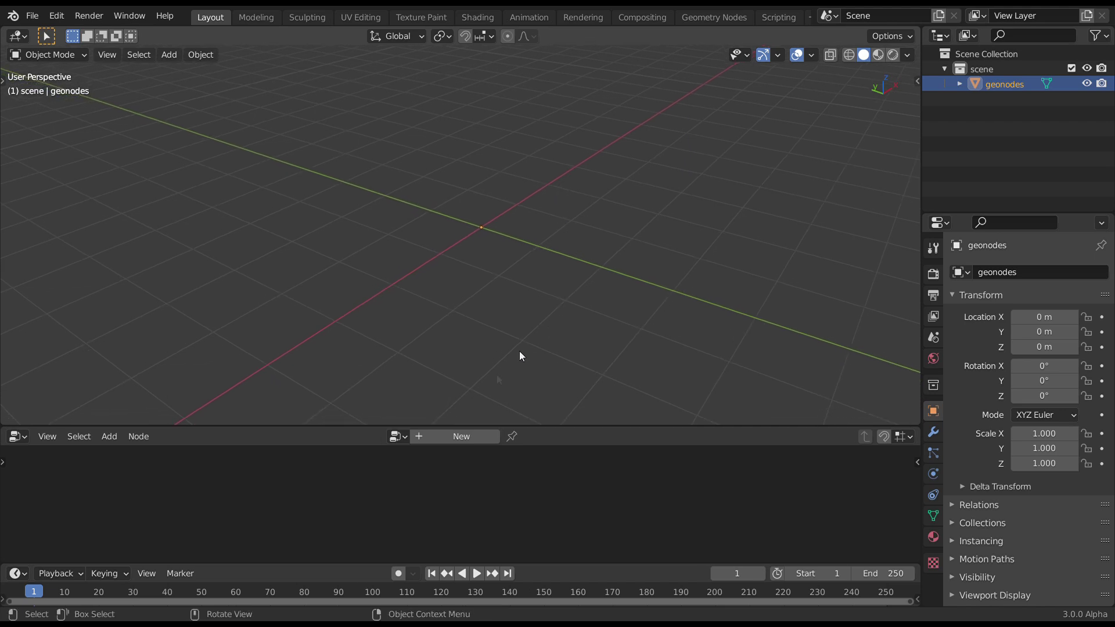
left_click(457, 438)
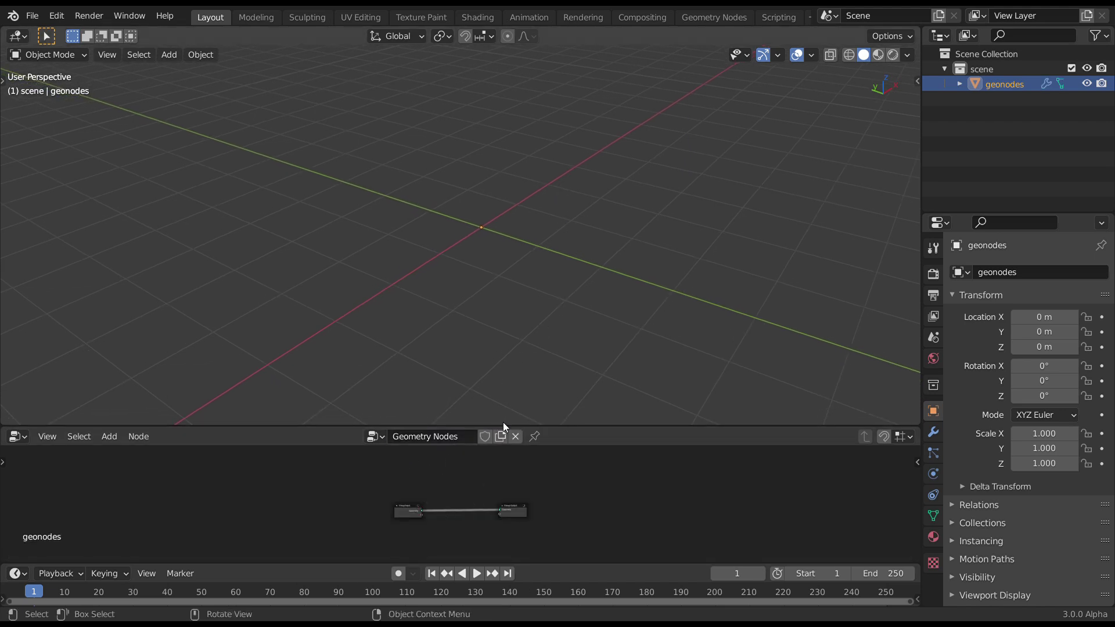
left_click_drag(502, 427, 503, 335)
scroll(523, 407, "up", 5)
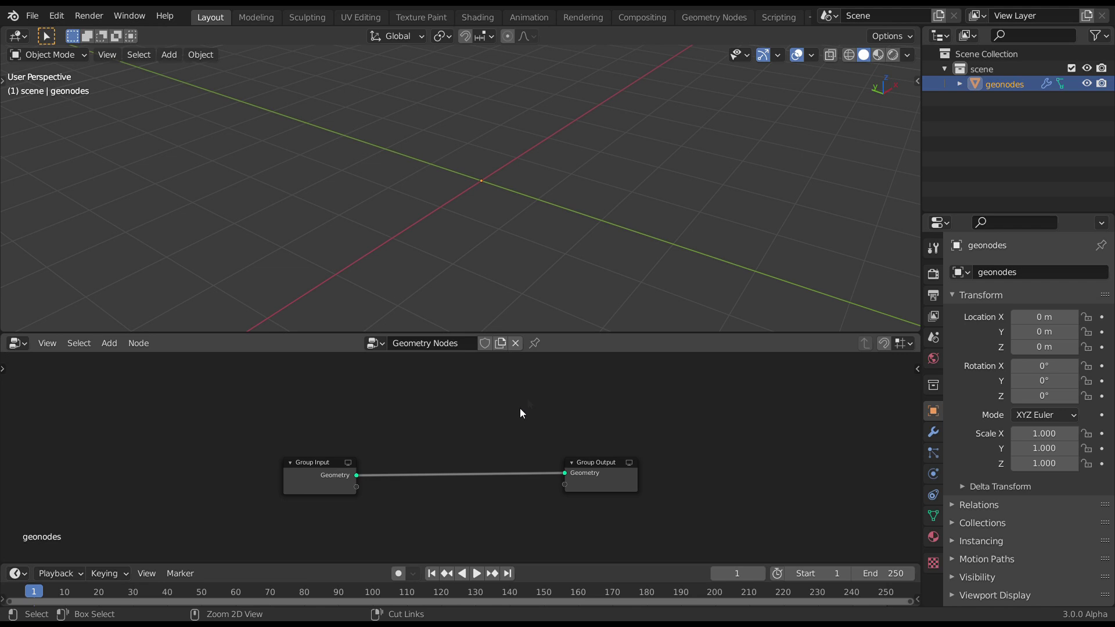
Show the object's modifier settings in a wider properties area and disconnect Group Input from Group Output.
left_click(933, 431)
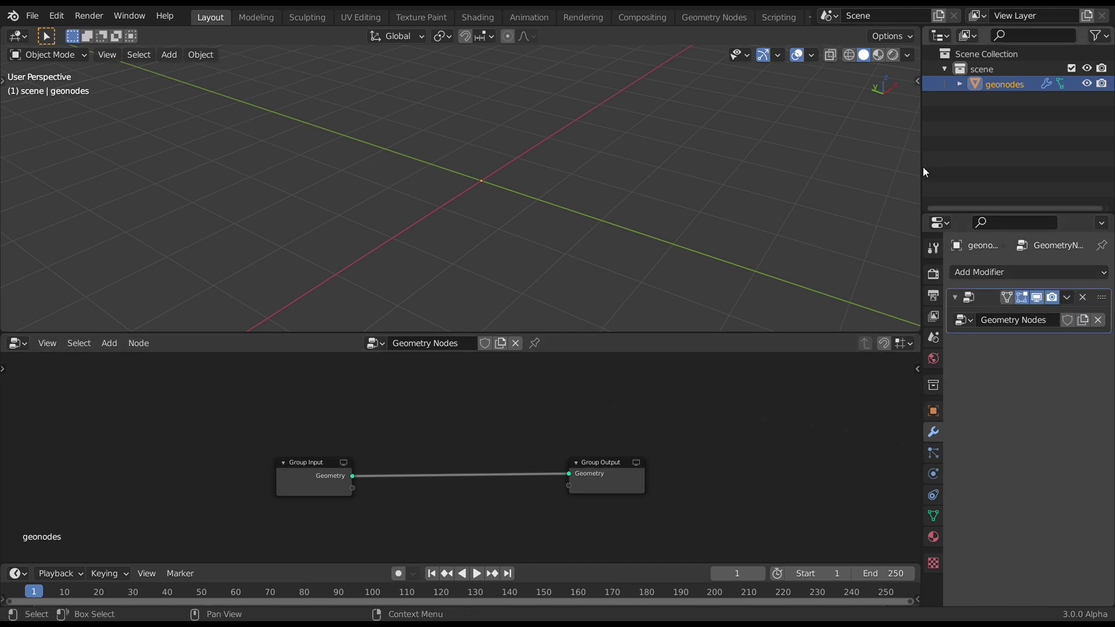
left_click_drag(928, 169, 870, 169)
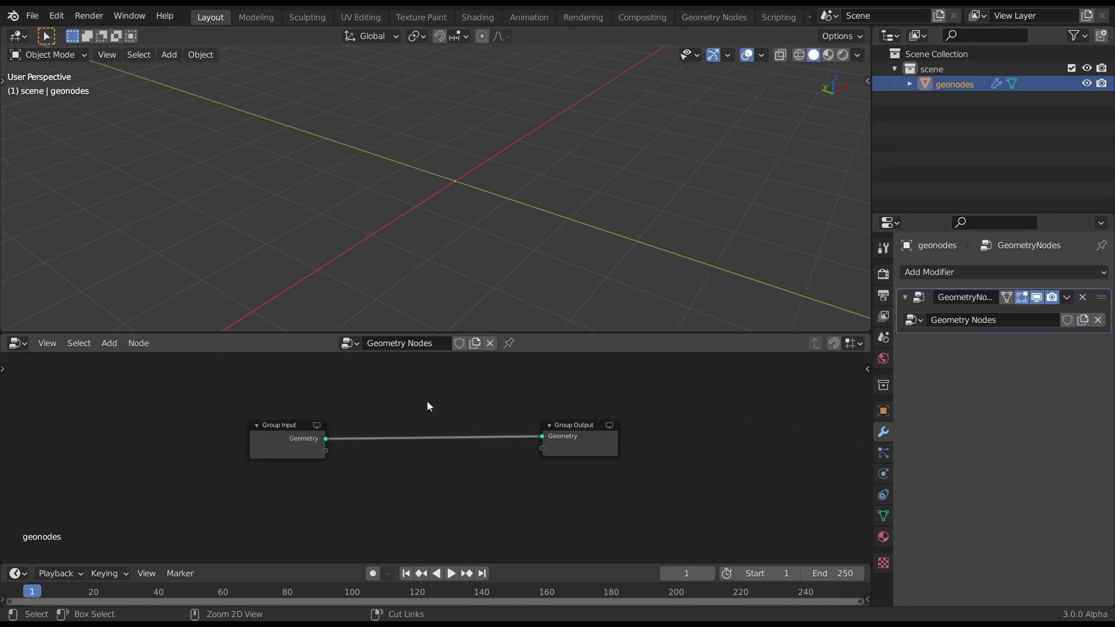
left_click_drag(294, 428, 275, 443)
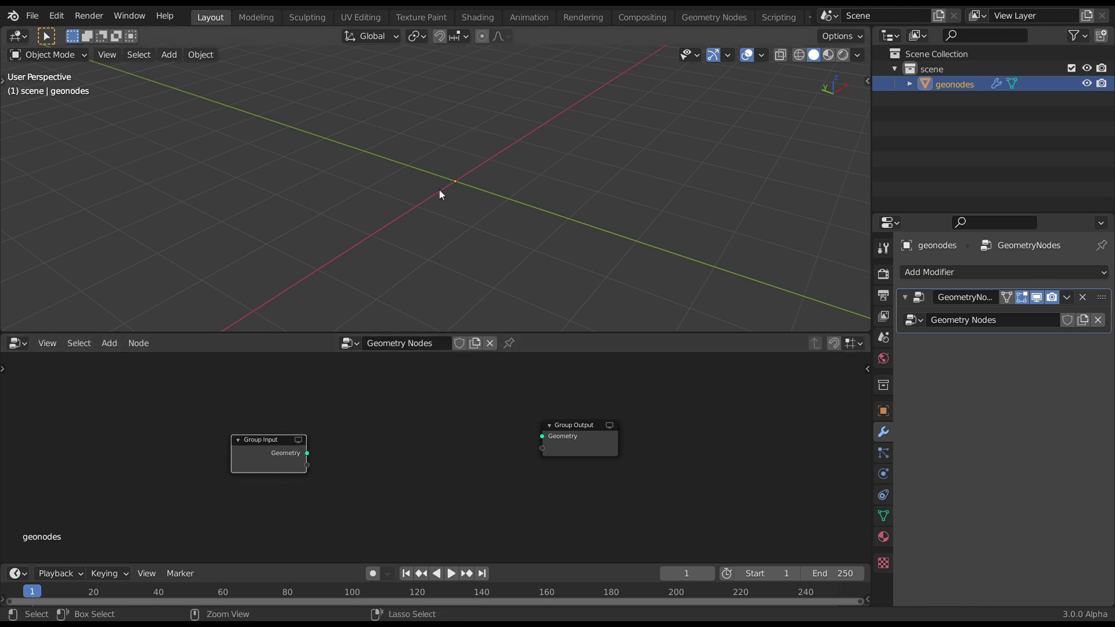
Add a Bezier curve at the scene's origin.
mouse_move(487, 168)
middle_mouse_down()
mouse_move(488, 153)
mouse_move(479, 178)
middle_mouse_up()
key("shift+a")
mouse_move(477, 181)
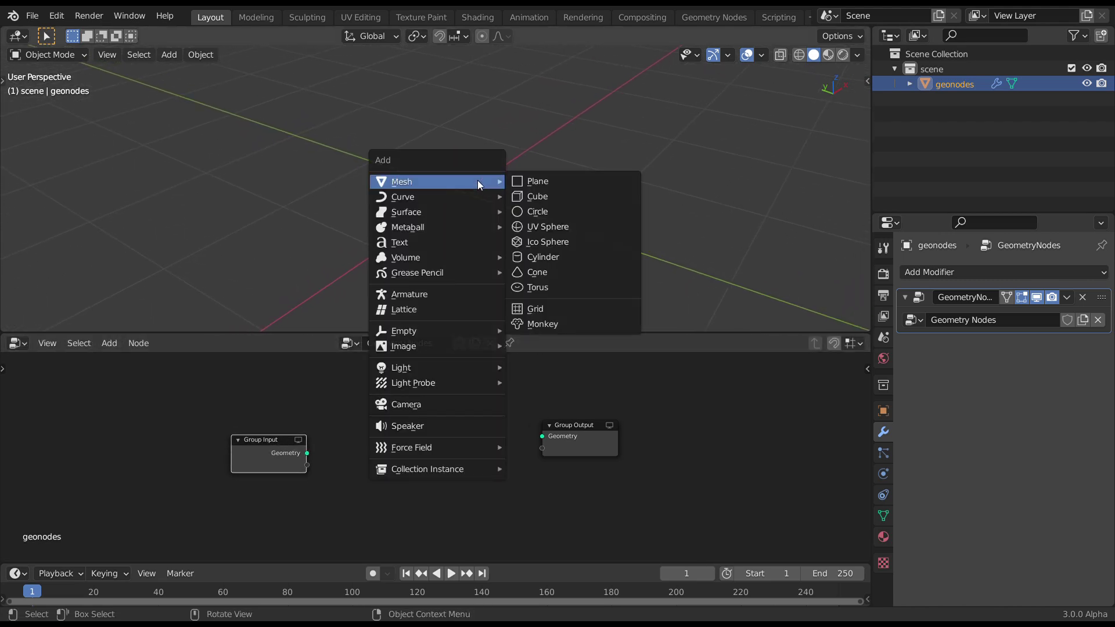
mouse_move(444, 196)
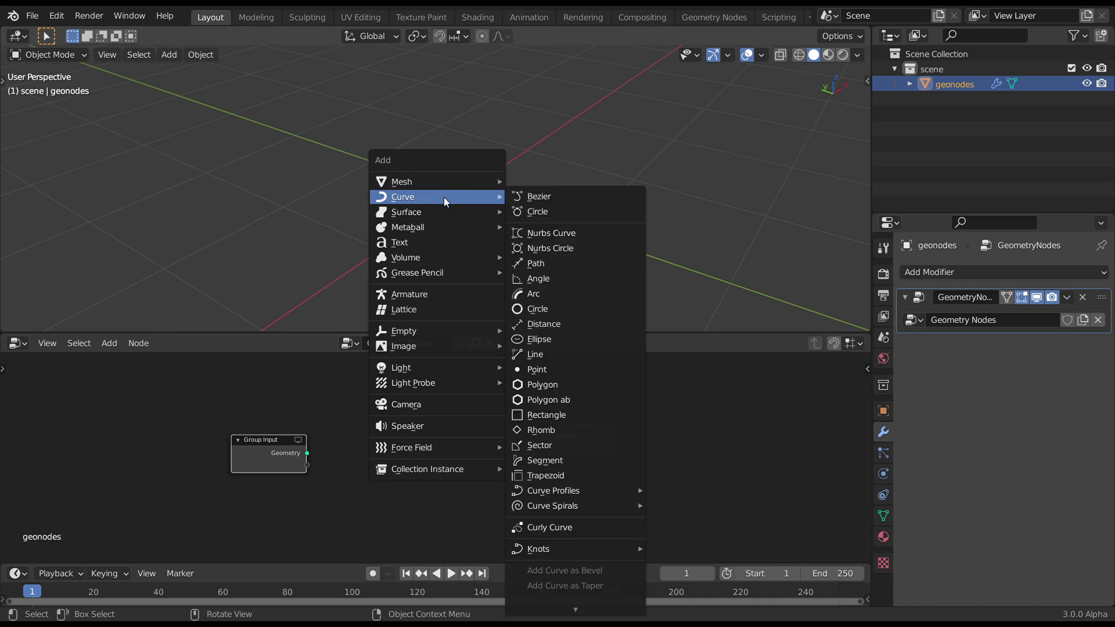
left_click(536, 197)
middle_click_drag(506, 180, 438, 195)
scroll(438, 193, "up", 2)
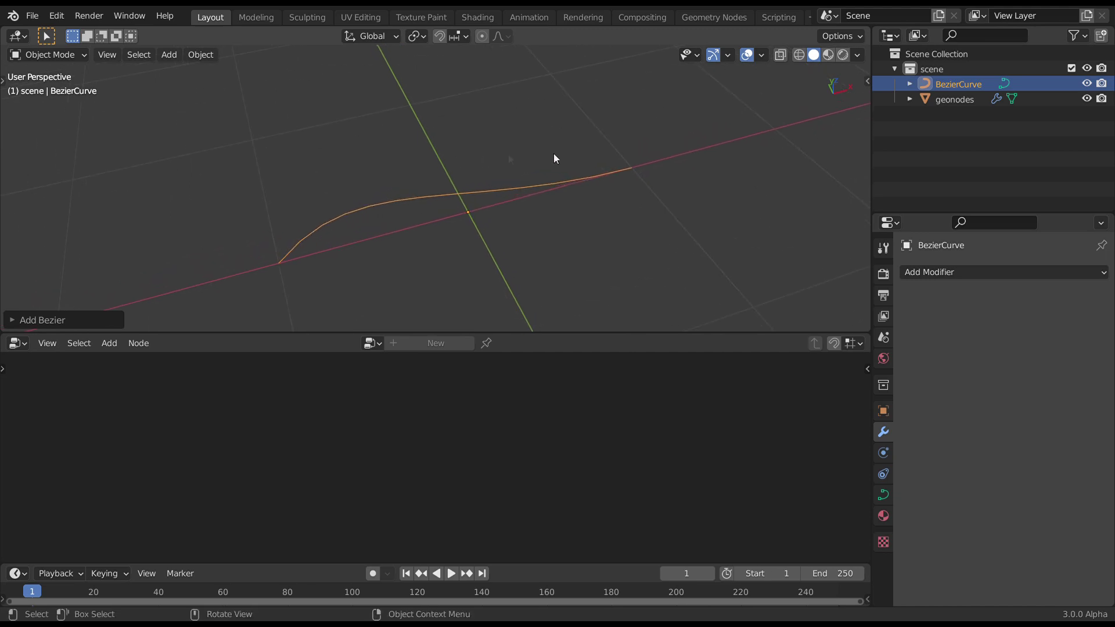
Rename the Bezier curve as curve and hide it in the viewport and in renders.
left_click(957, 91)
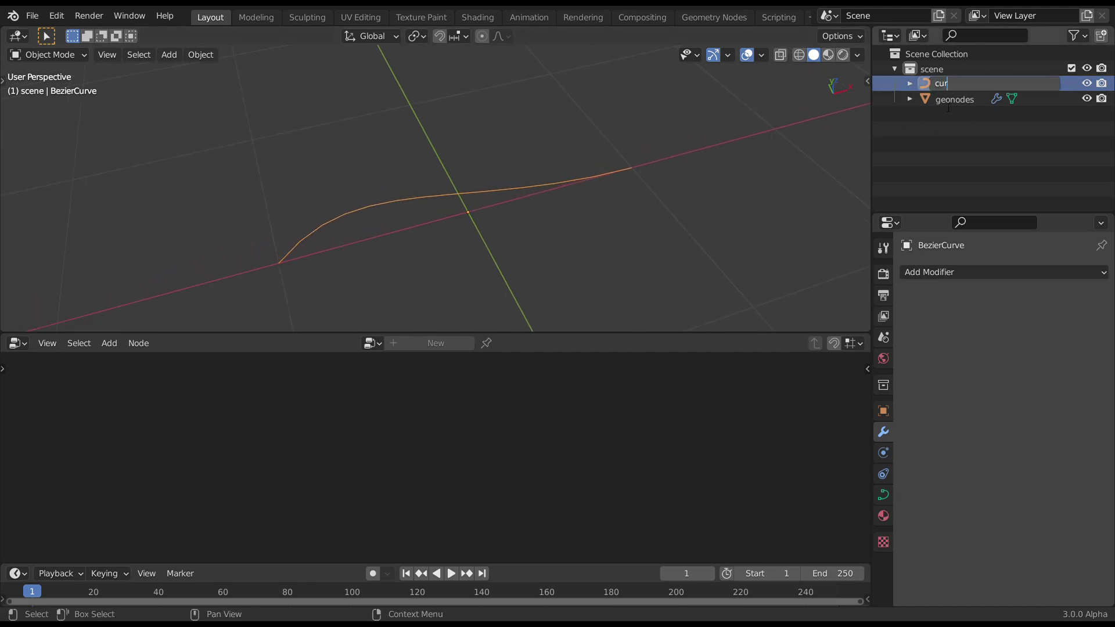
key("Return")
scroll(600, 148, "down", 2)
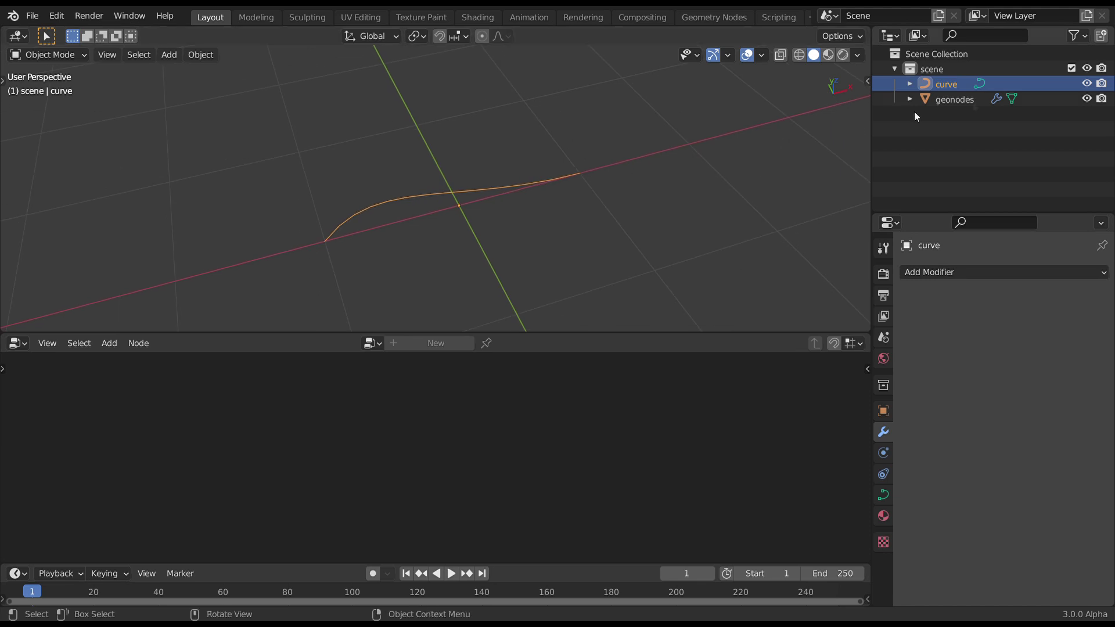
Add a Bezier circle at the origin with a radius of 0.05 m.
key("shift+a")
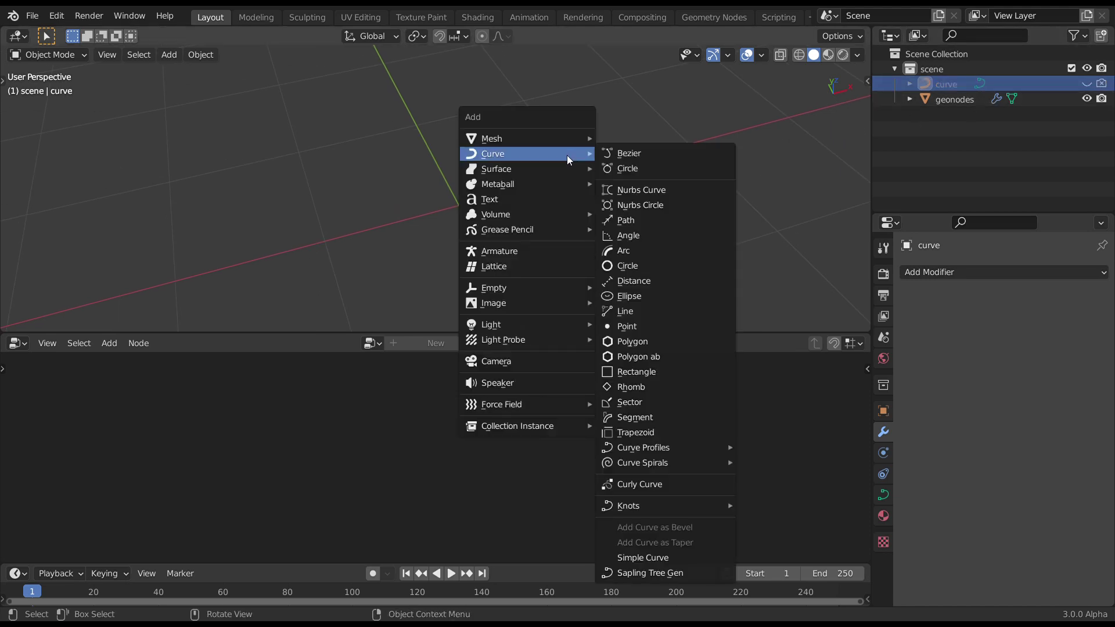
mouse_move(567, 153)
left_click(627, 169)
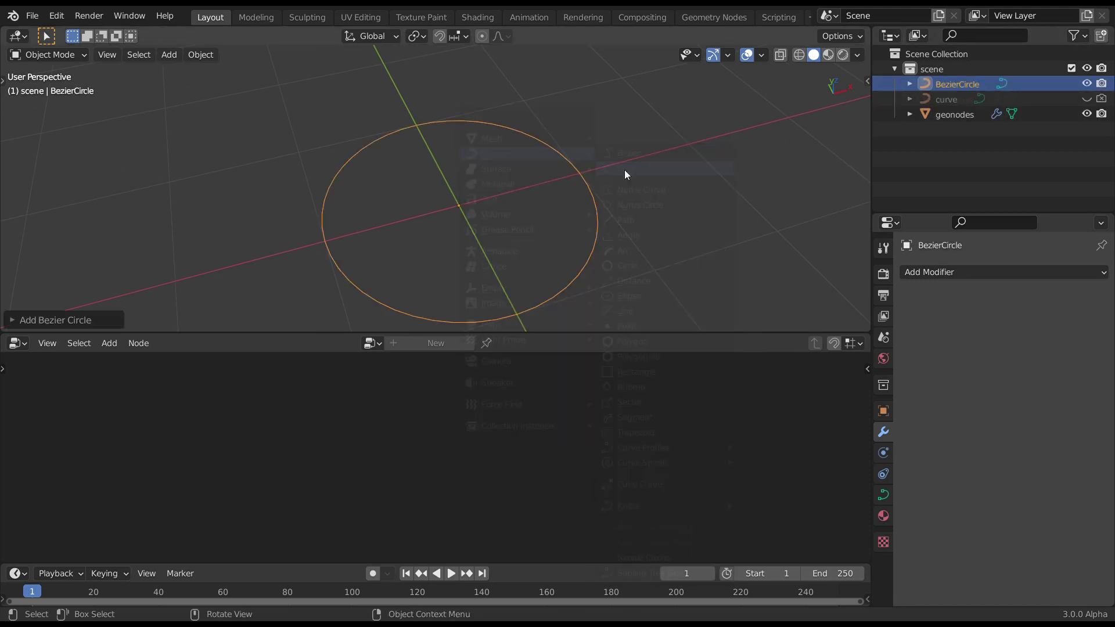
left_click(35, 319)
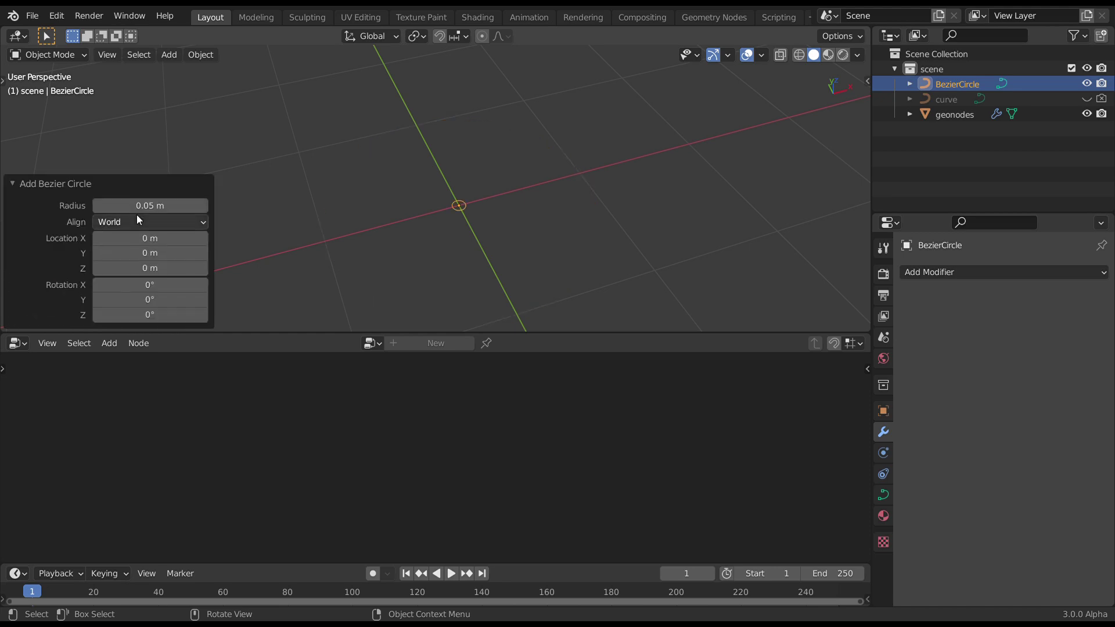
left_click(15, 184)
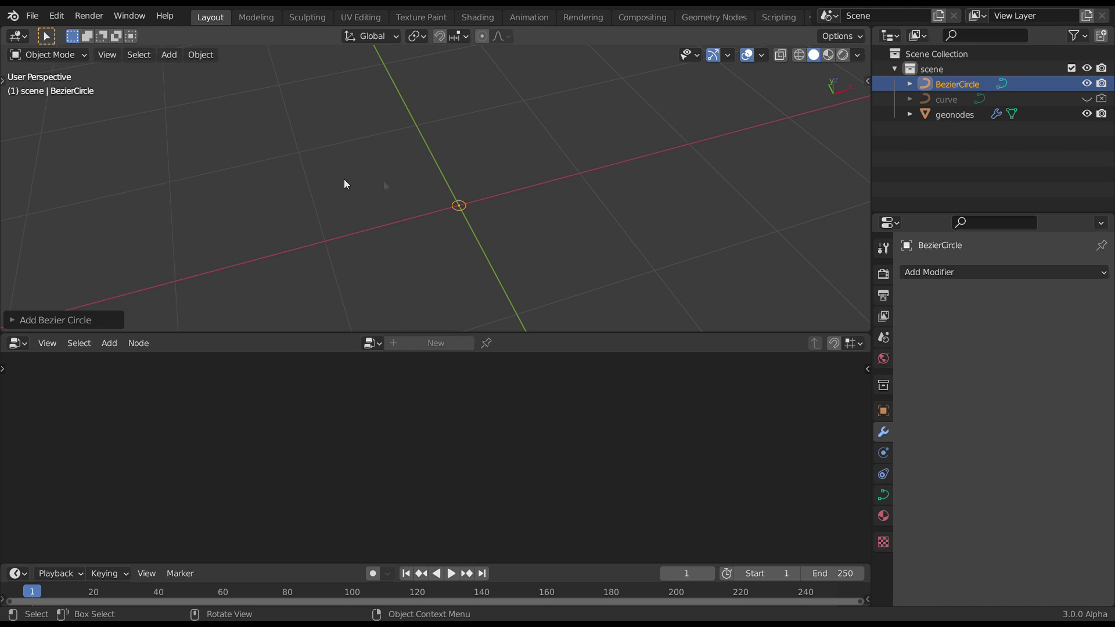
scroll(377, 180, "up", 1)
Rename the Bezier circle as profile and hide it in the viewport and in renders.
double_click(950, 86)
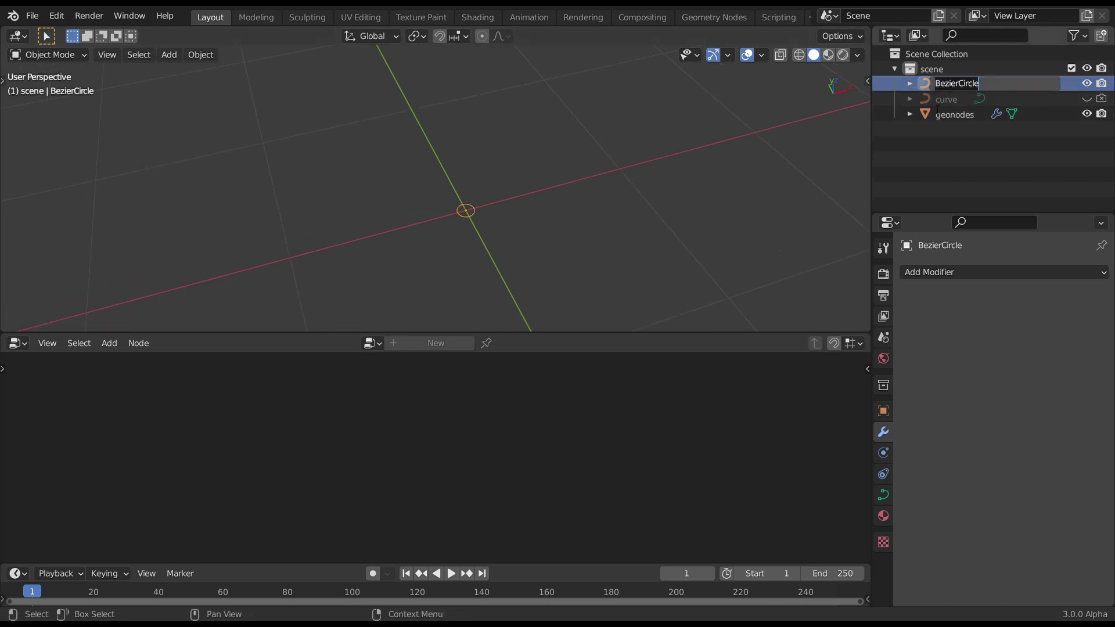
type("profile")
key("Return")
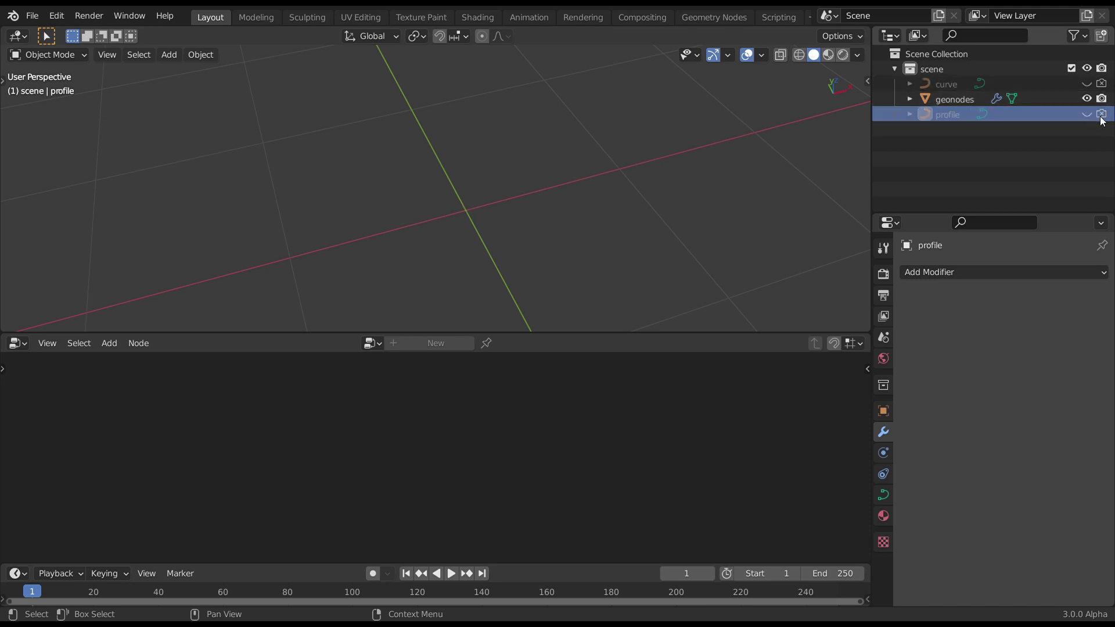
Reselect the geonodes object to show its node tree and move Group Output farther from Group Input.
left_click_drag(531, 334, 531, 352)
left_click(945, 100)
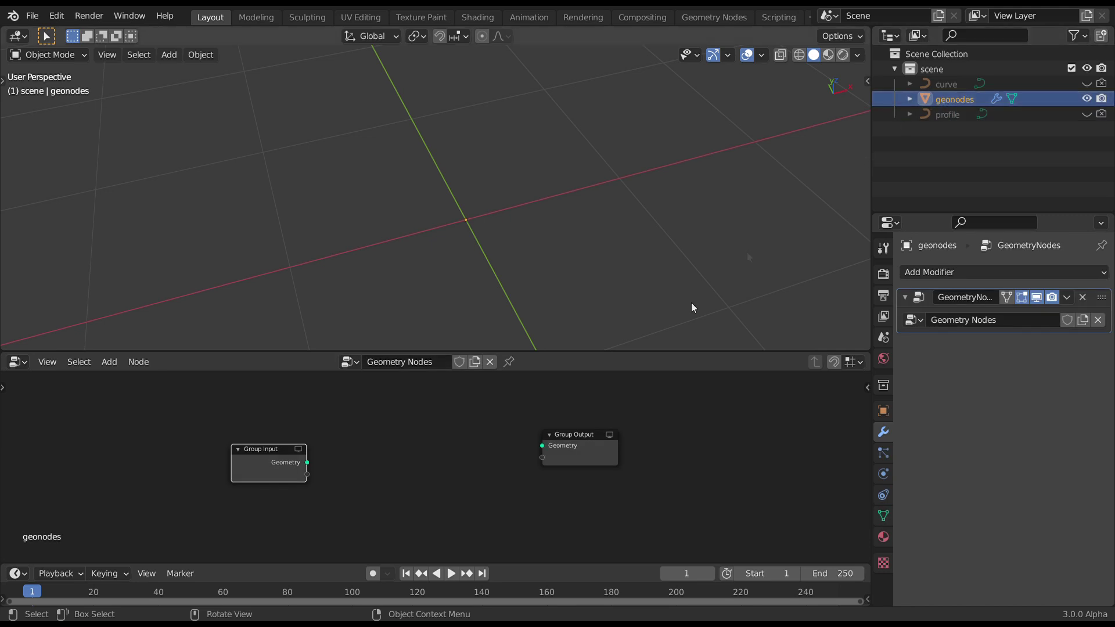
scroll(555, 419, "up", 2)
left_click_drag(603, 438, 624, 450)
scroll(477, 418, "up", 2)
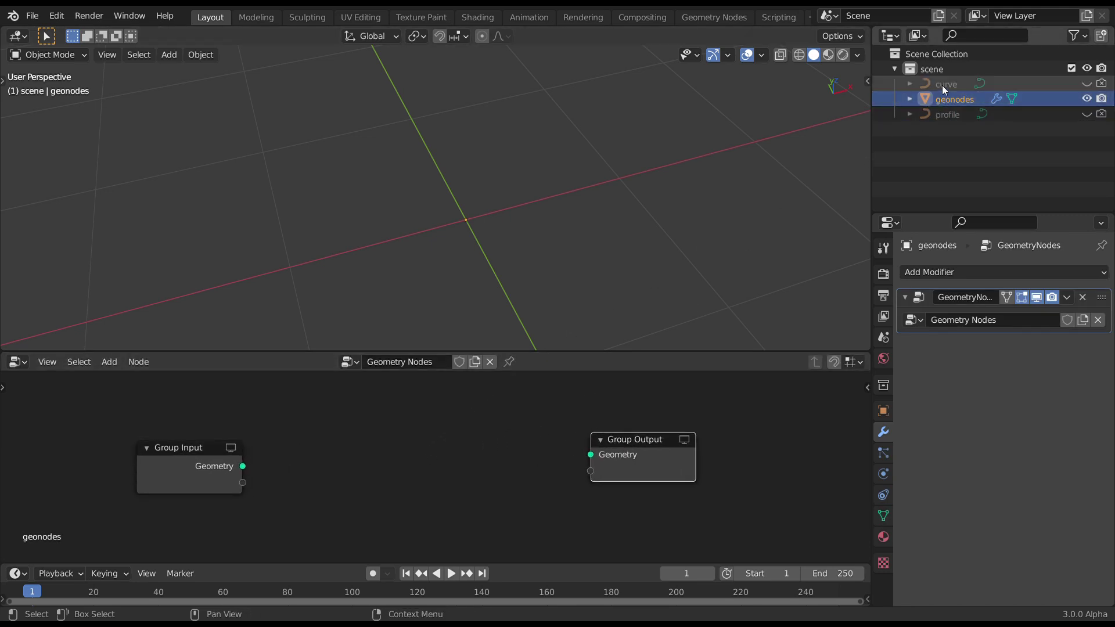
Bring the curve object into the node tree as an Object Info node and connect its Geometry to Group Output.
left_click_drag(944, 84, 407, 471)
middle_click_drag(506, 411, 496, 371)
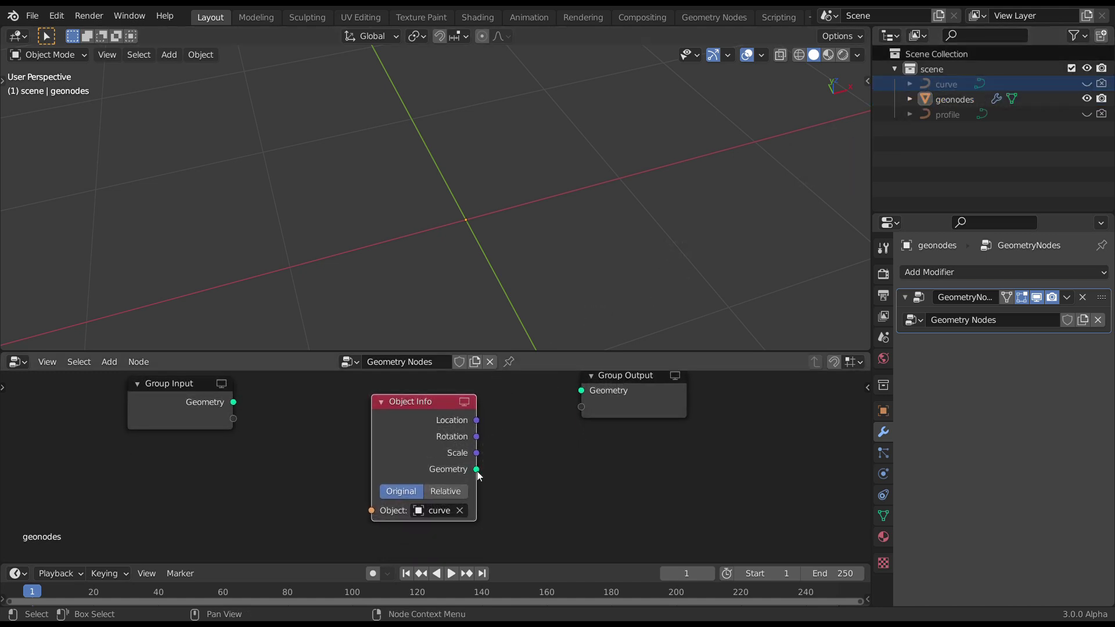
left_click_drag(631, 376, 648, 386)
middle_click_drag(542, 242, 550, 198)
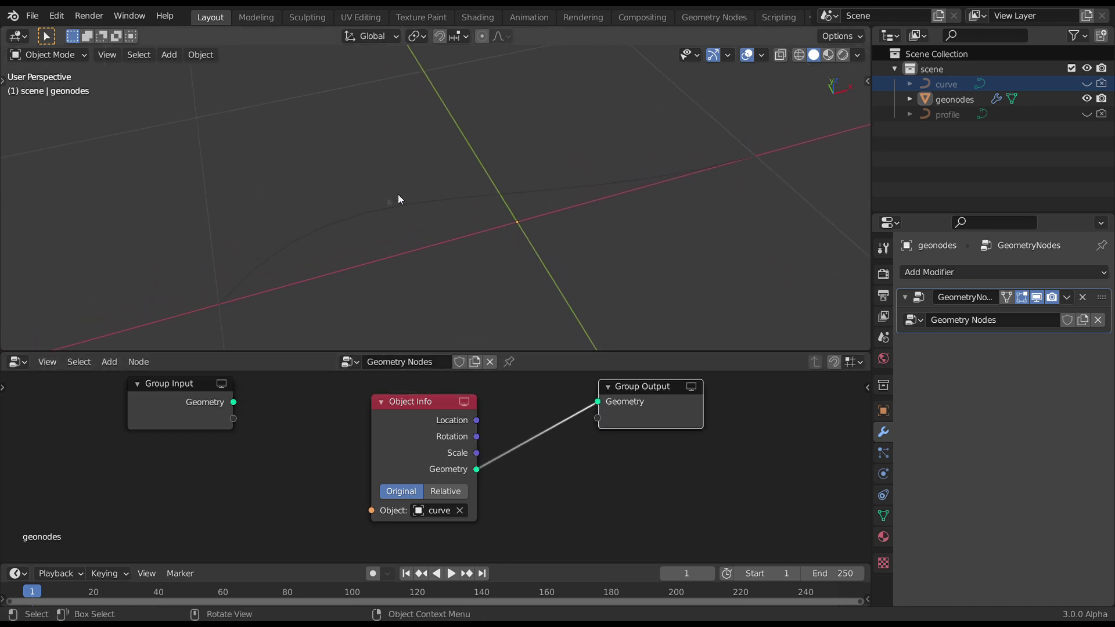
Insert a Curve to Mesh node between the curve's Object Info node and Group Output.
left_click_drag(431, 399, 353, 406)
scroll(593, 223, "down", 2)
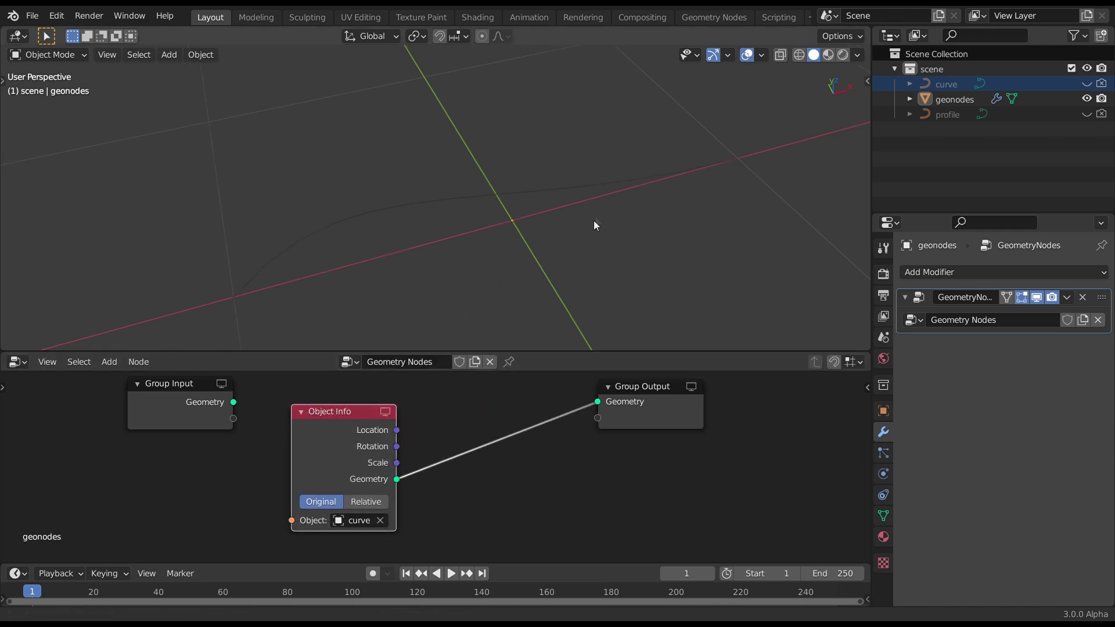
left_click(117, 364)
mouse_move(151, 436)
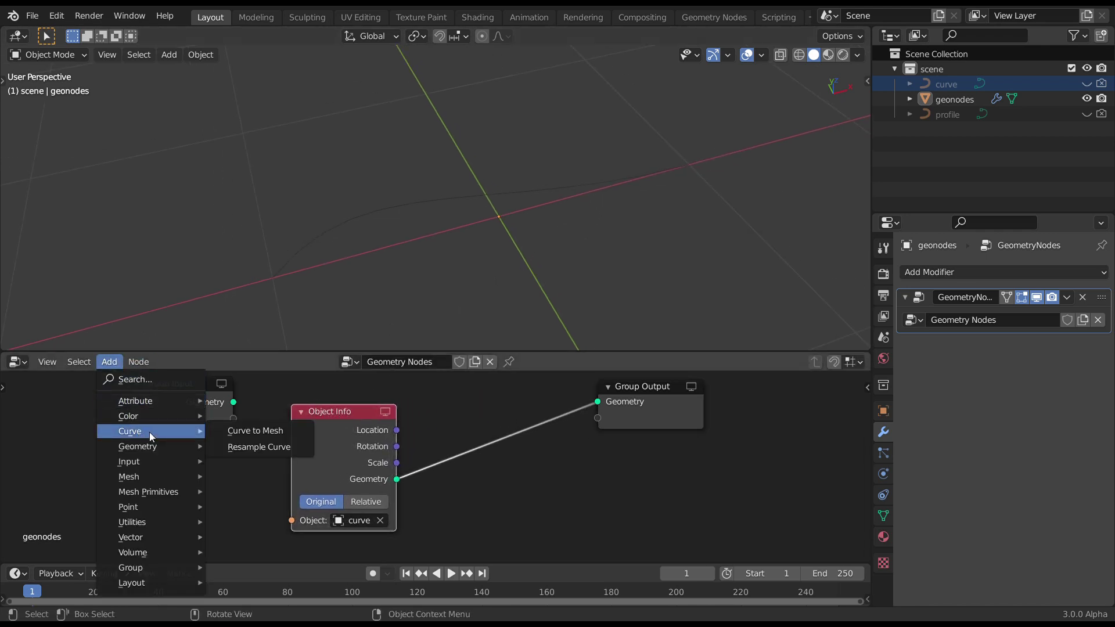
left_click(250, 430)
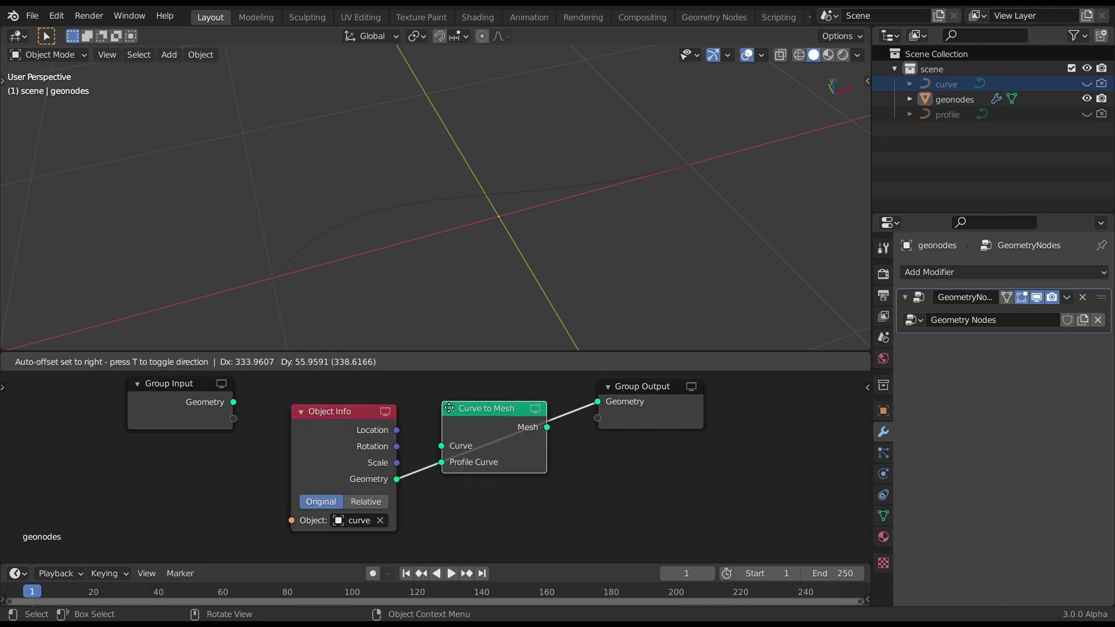
left_click(465, 413)
middle_click_drag(380, 196, 279, 219)
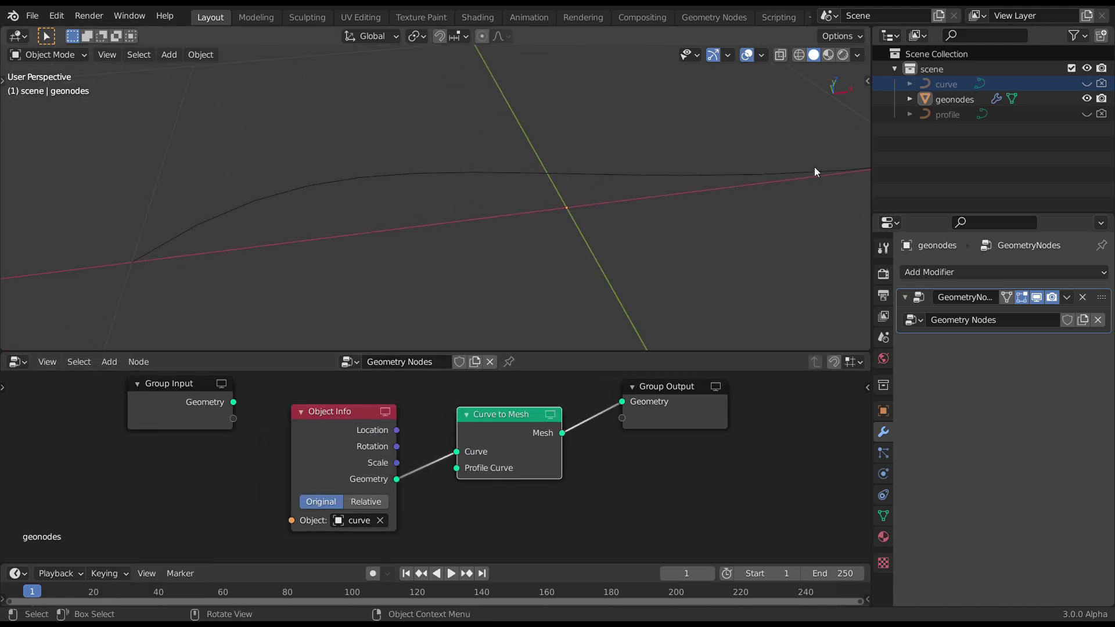
middle_click_drag(474, 167, 483, 154)
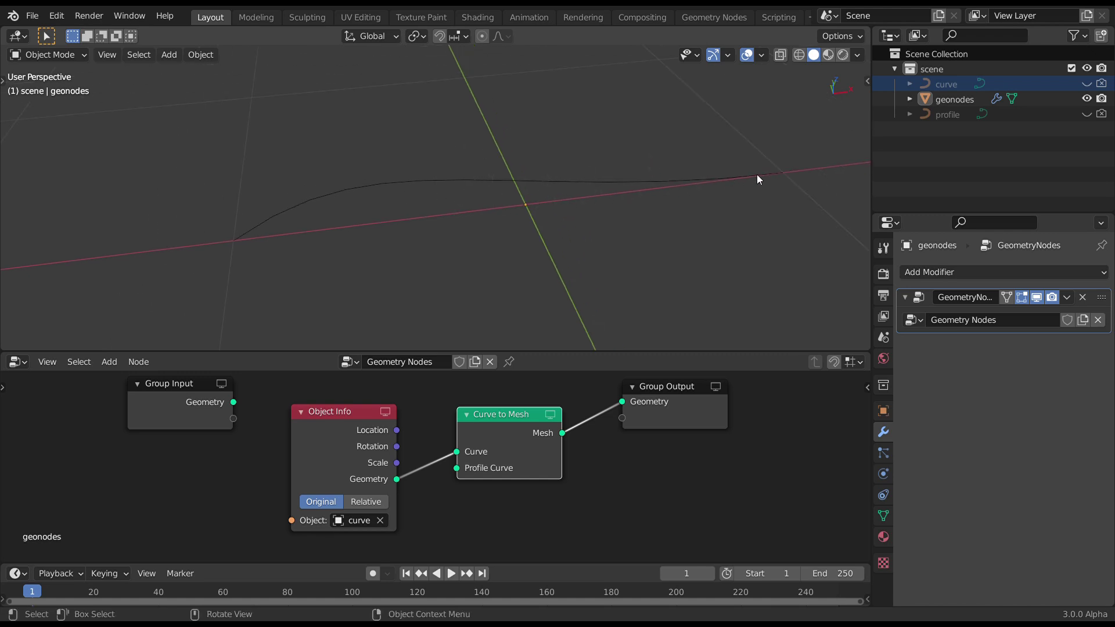
Space out the nodes, bring in the profile object as an Object Info node and connect its Geometry to the Profile Curve input.
left_click_drag(513, 422, 521, 424)
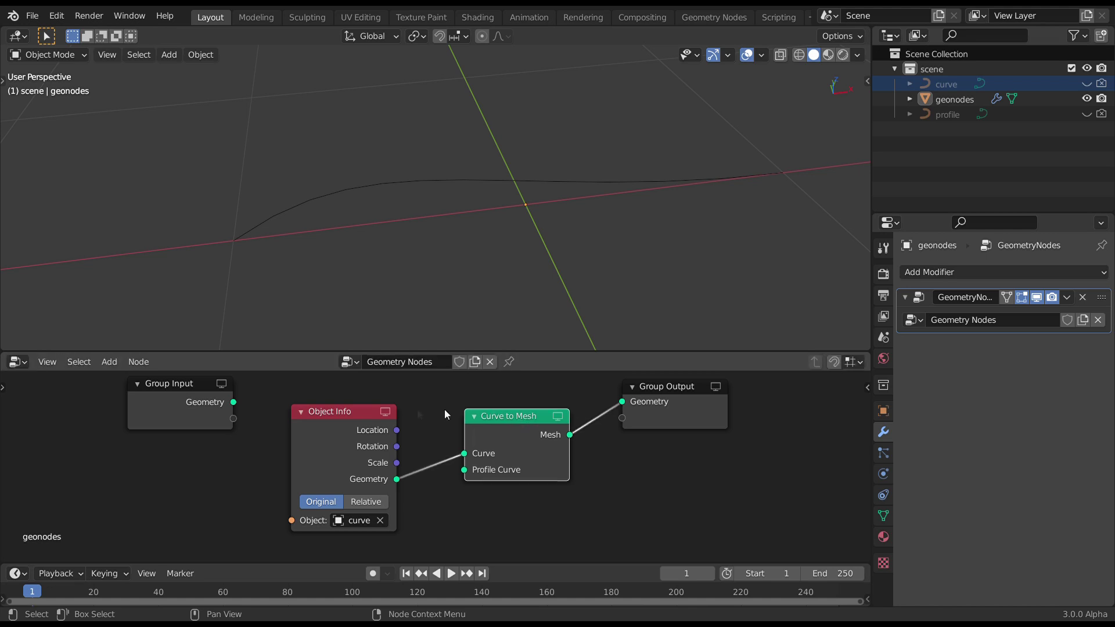
left_click_drag(329, 412, 300, 415)
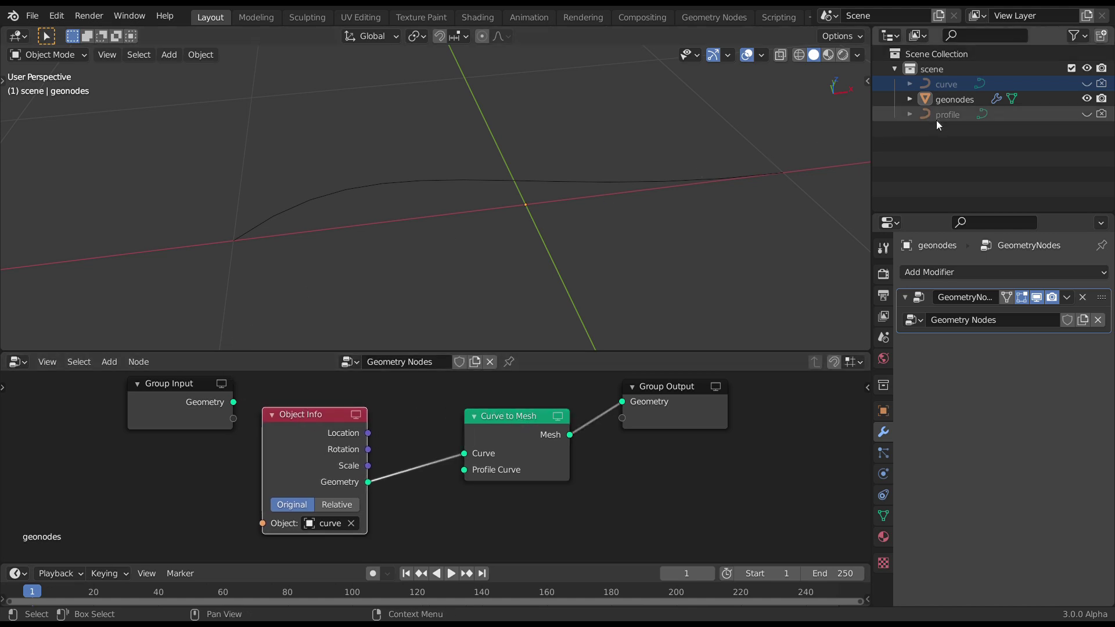
left_click_drag(934, 120, 435, 526)
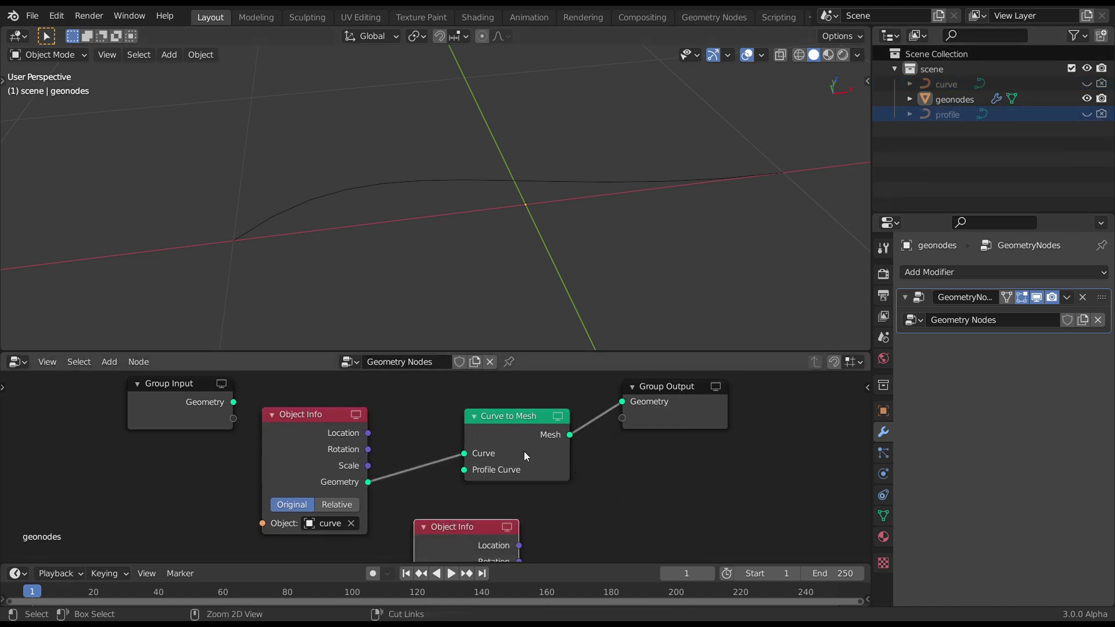
mouse_move(524, 453)
middle_mouse_down("ctrl")
mouse_move(483, 486)
mouse_move(526, 435)
middle_mouse_up("ctrl")
left_click_drag(498, 456, 359, 468)
left_click_drag(499, 419, 503, 415)
Show the viewport in wireframe and set the profile curve's preview resolution to 2.
key("shift+z")
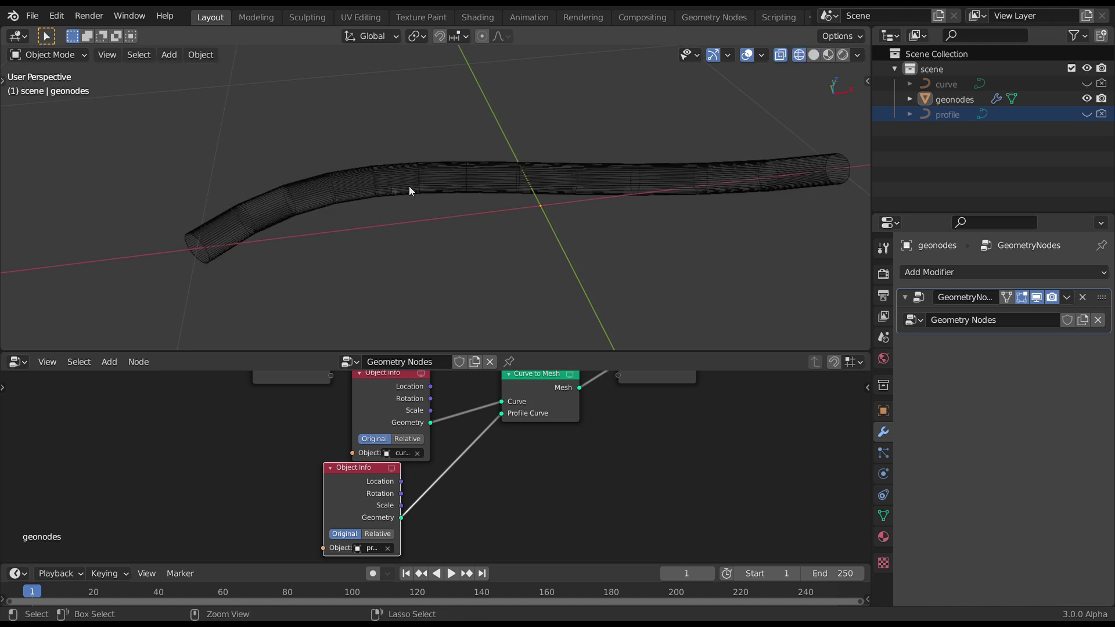
scroll(395, 151, "up", 4)
middle_click_drag(408, 223, 518, 161)
left_click(939, 99)
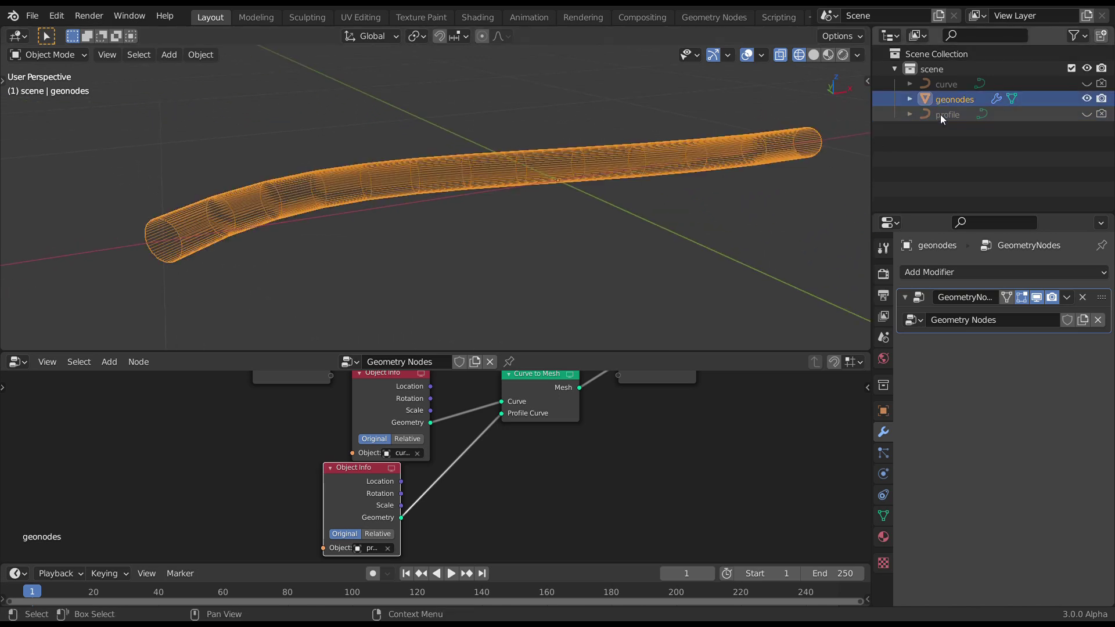
left_click(939, 114)
scroll(557, 145, "up", 3)
scroll(557, 146, "down", 1)
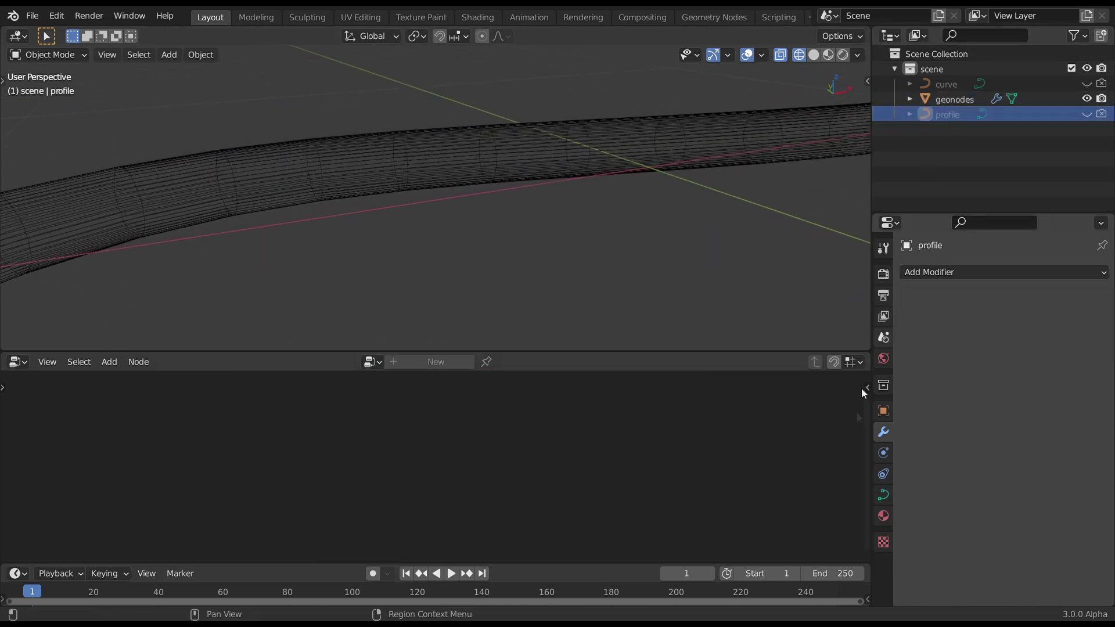
left_click(883, 495)
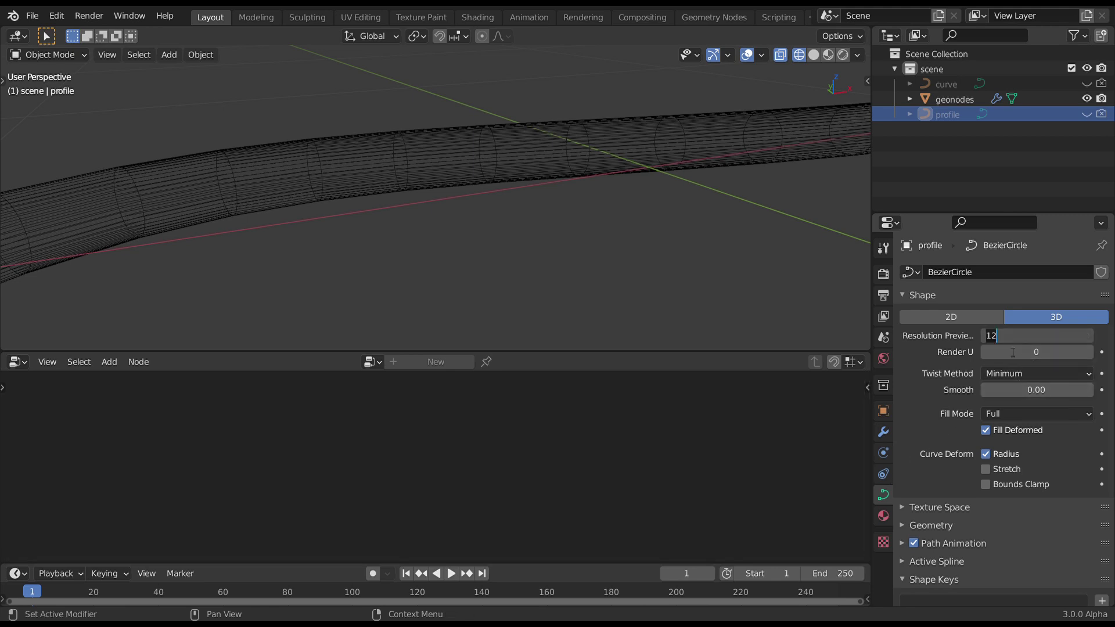
key("BackSpace")
key("BackSpace")
type("2")
key("Return")
scroll(662, 197, "down", 4)
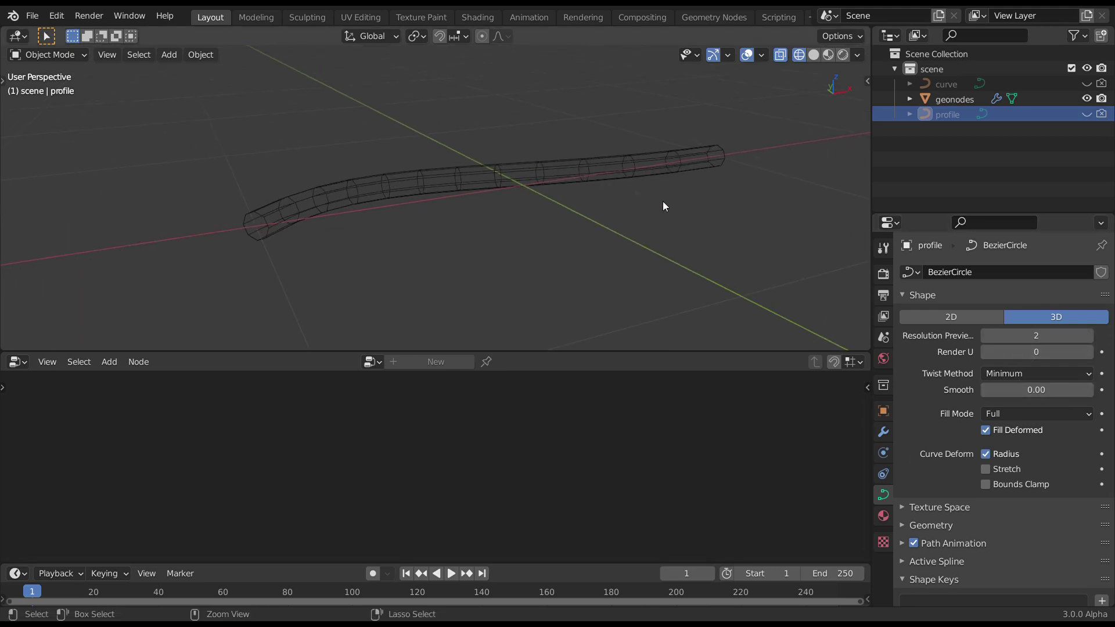
Try a preview resolution of 1 on the profile, restore it to 2 and return the viewport to solid shading.
left_click(985, 336)
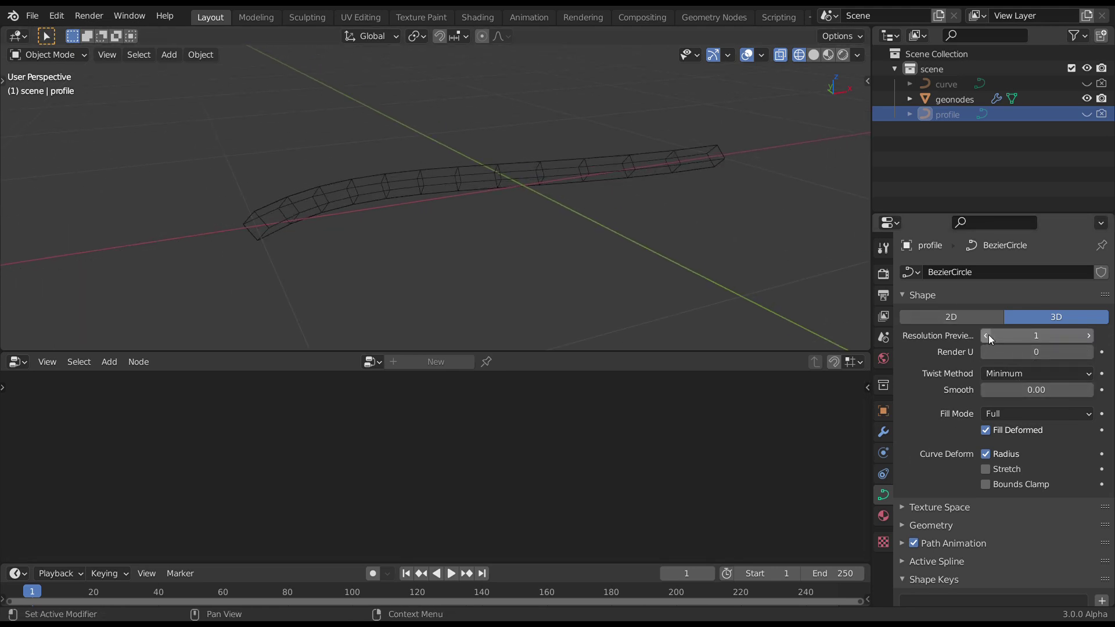
left_click(1085, 336)
mouse_move(584, 189)
middle_mouse_down()
mouse_move(588, 152)
mouse_move(560, 185)
mouse_move(575, 180)
mouse_move(563, 205)
mouse_move(548, 166)
mouse_move(558, 151)
middle_mouse_up()
key("shift+z")
Reselect the geonodes object, enlarge the node editor and add a Resample Curve node in free space.
left_click(952, 99)
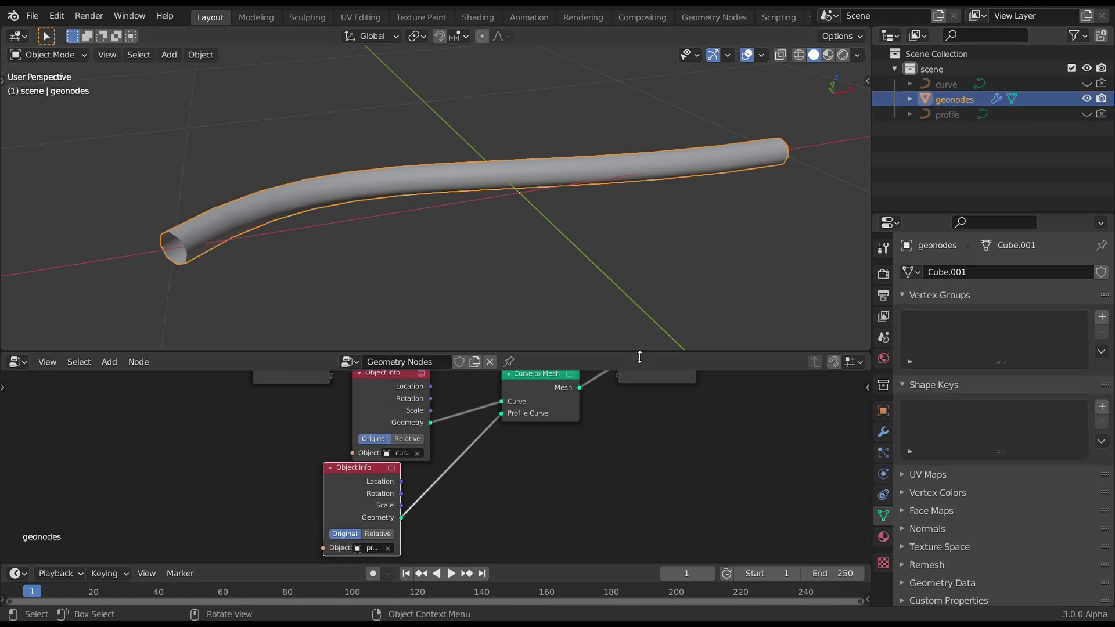
left_click_drag(636, 351, 636, 238)
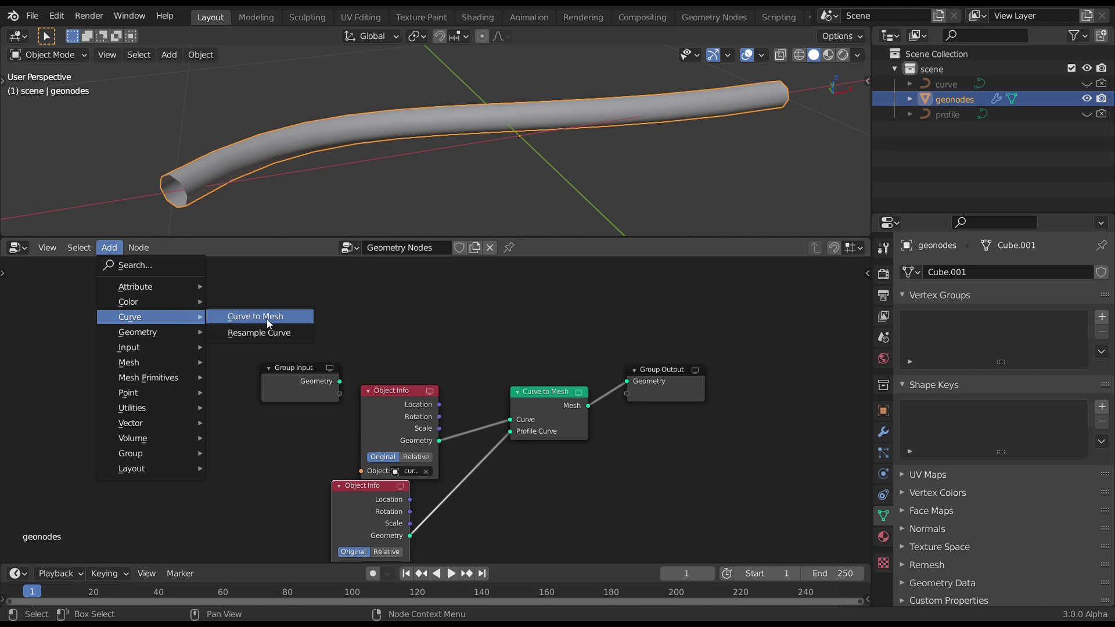
left_click(266, 333)
left_click(408, 295)
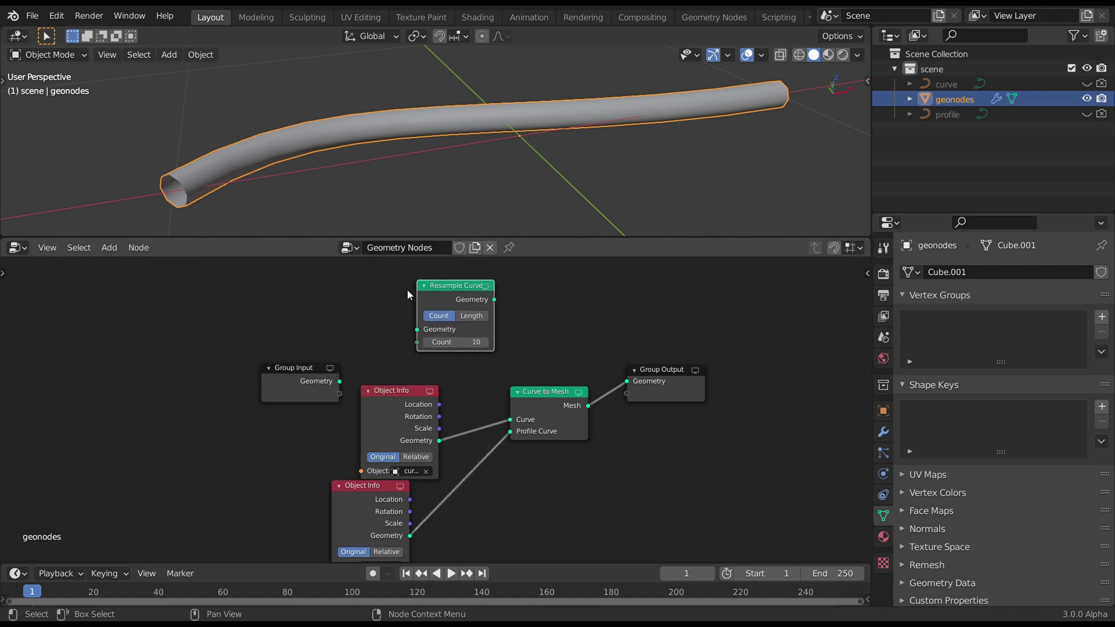
Spread the existing nodes apart and insert Resample Curve between the curve's Object Info and Curve to Mesh.
left_click_drag(288, 368, 135, 333)
left_click_drag(393, 392, 266, 353)
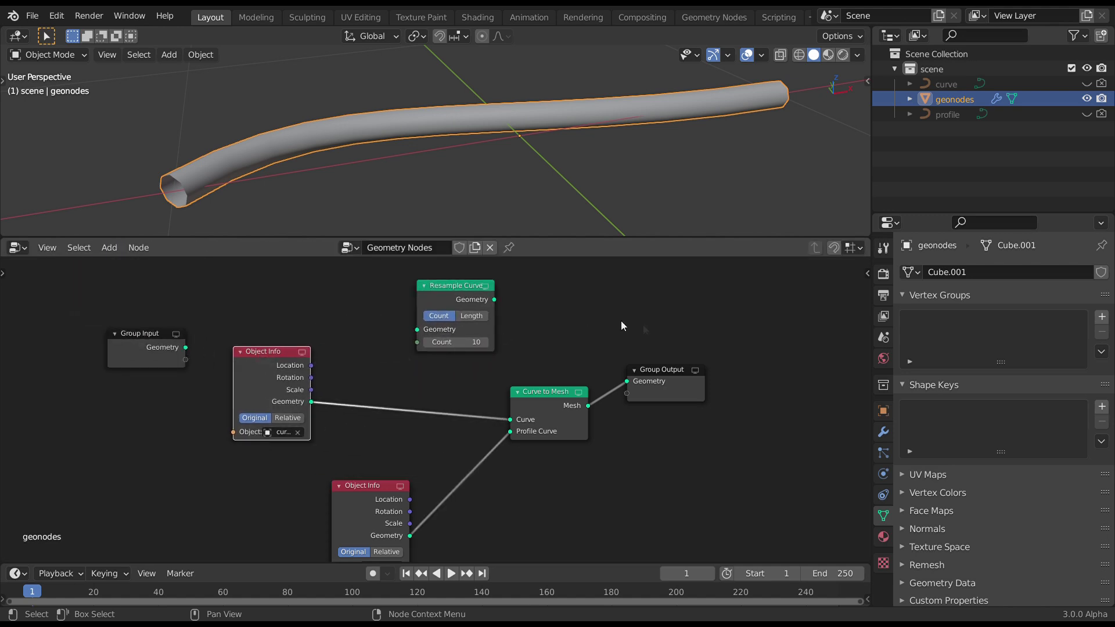
left_click_drag(673, 372, 744, 375)
left_click_drag(555, 394, 615, 382)
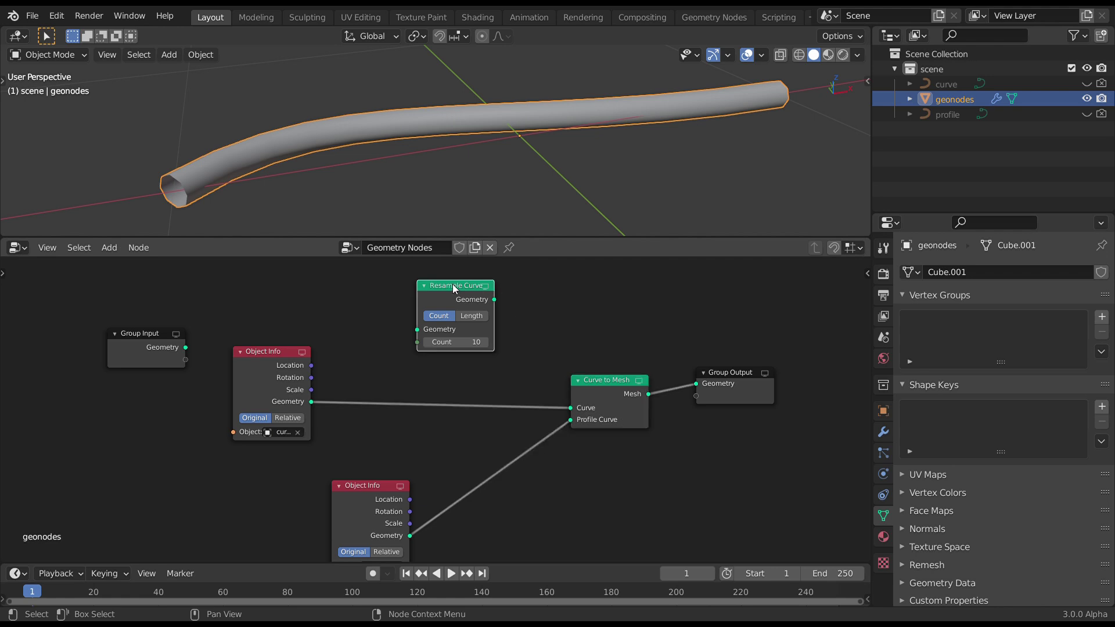
left_click_drag(454, 289, 440, 369)
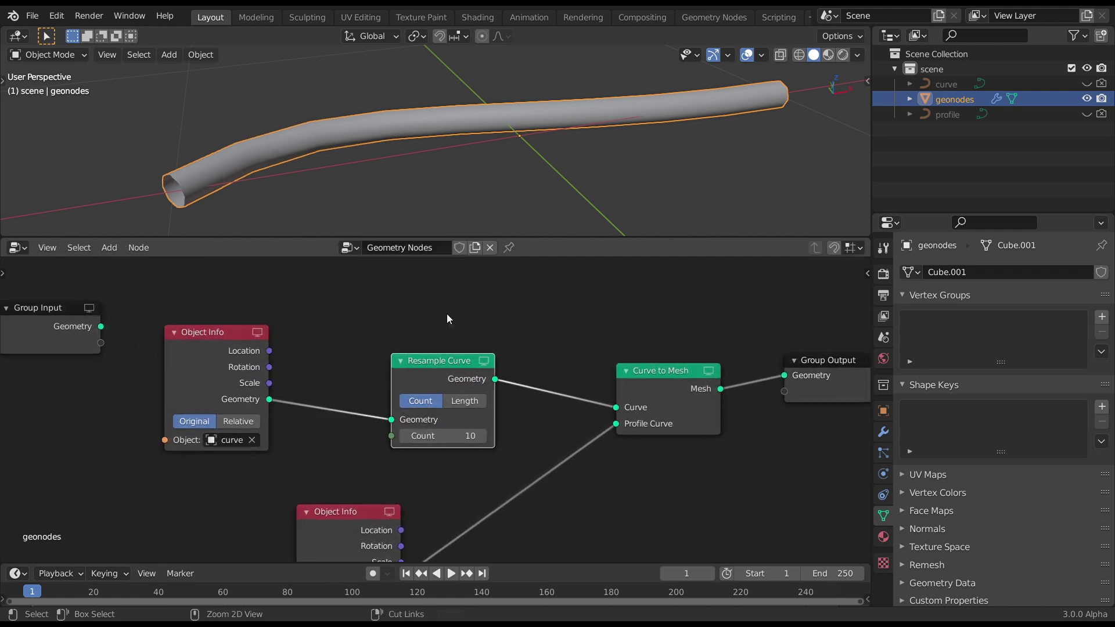
Try reducing the Resample Curve count to 7.
middle_click_drag(513, 185, 537, 156)
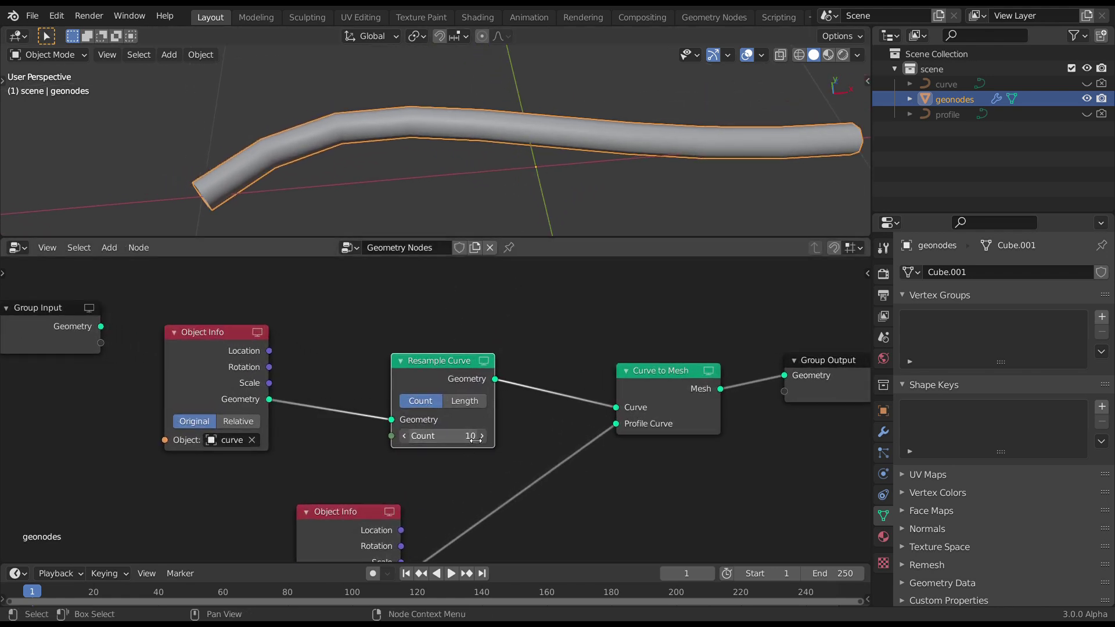
left_click_drag(475, 439, 469, 436)
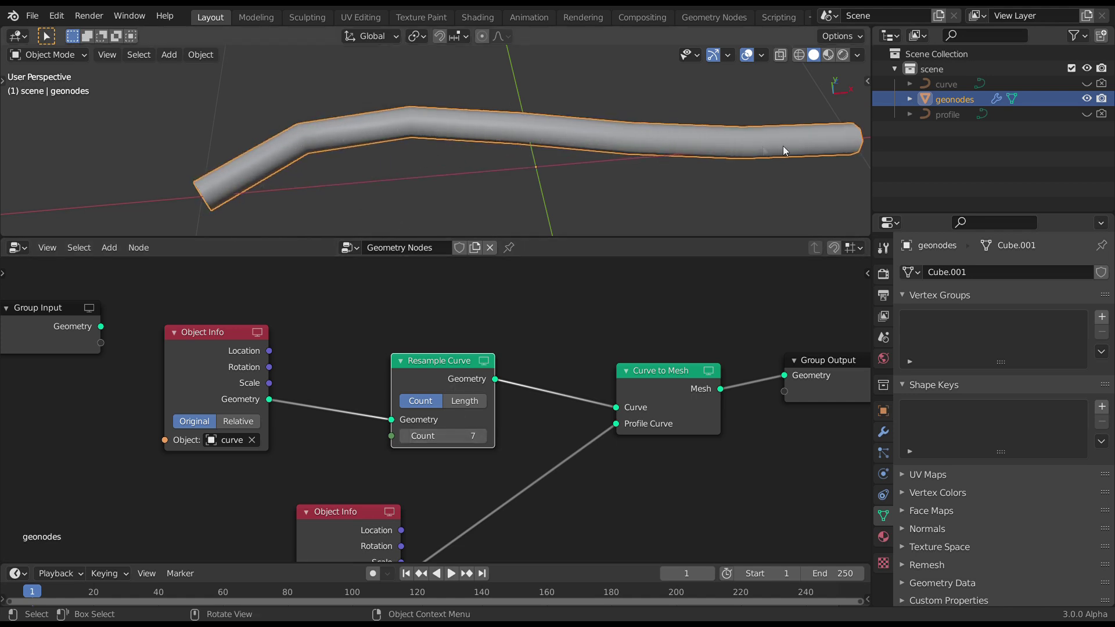
middle_click_drag(700, 143, 694, 137)
Set the Resample Curve count to 16.
double_click(472, 439)
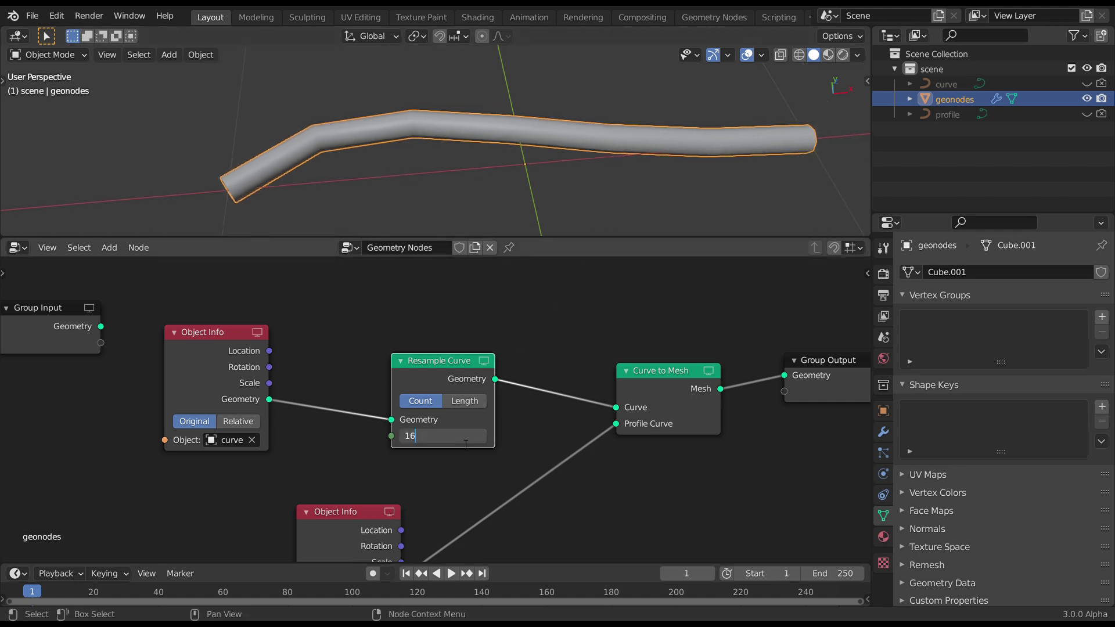
key("Return")
middle_click_drag(602, 142, 597, 111)
Move Group Input and the curve's Object Info node farther from Resample Curve to make room between them.
middle_click_drag(597, 299, 467, 360, "ctrl")
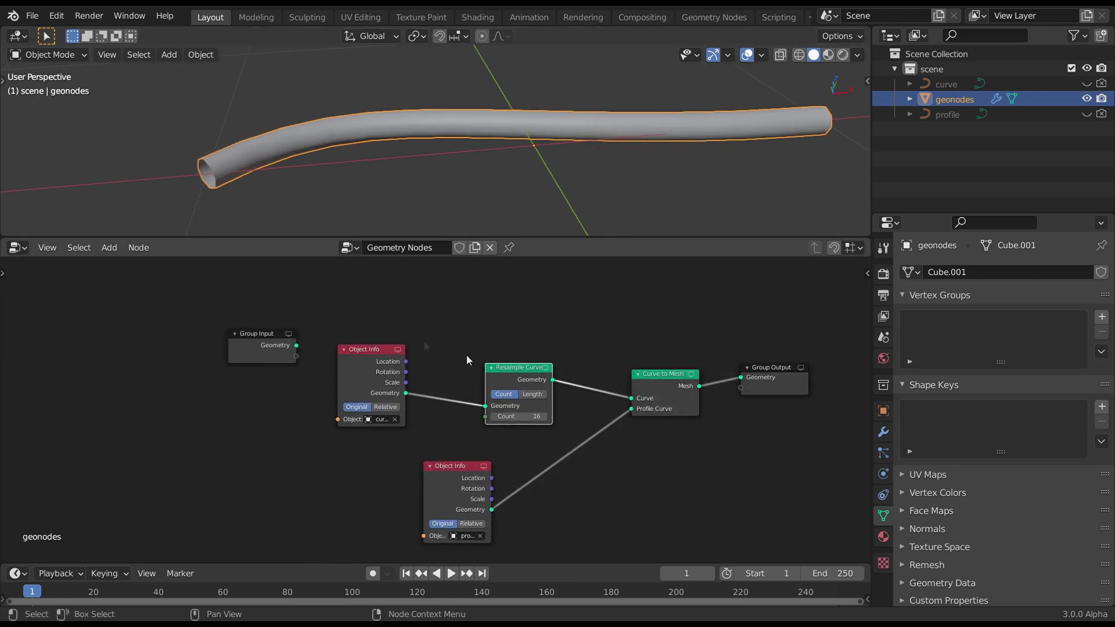
left_click_drag(269, 336, 175, 348)
left_click_drag(373, 351, 278, 344)
scroll(507, 333, "up", 1)
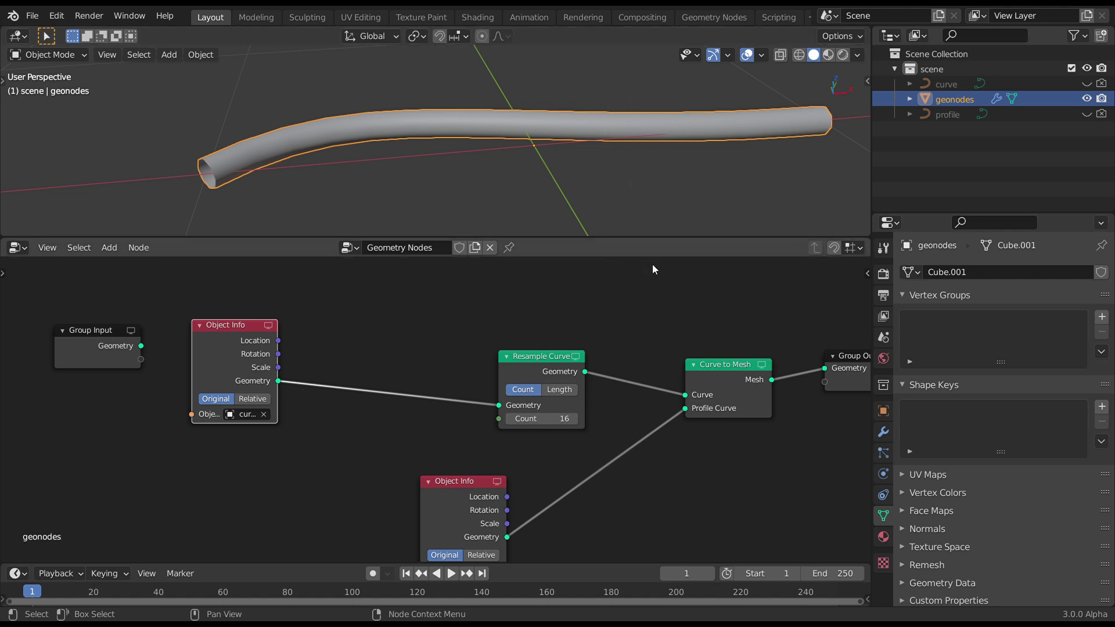
left_click(548, 368)
middle_click_drag(359, 333, 388, 337)
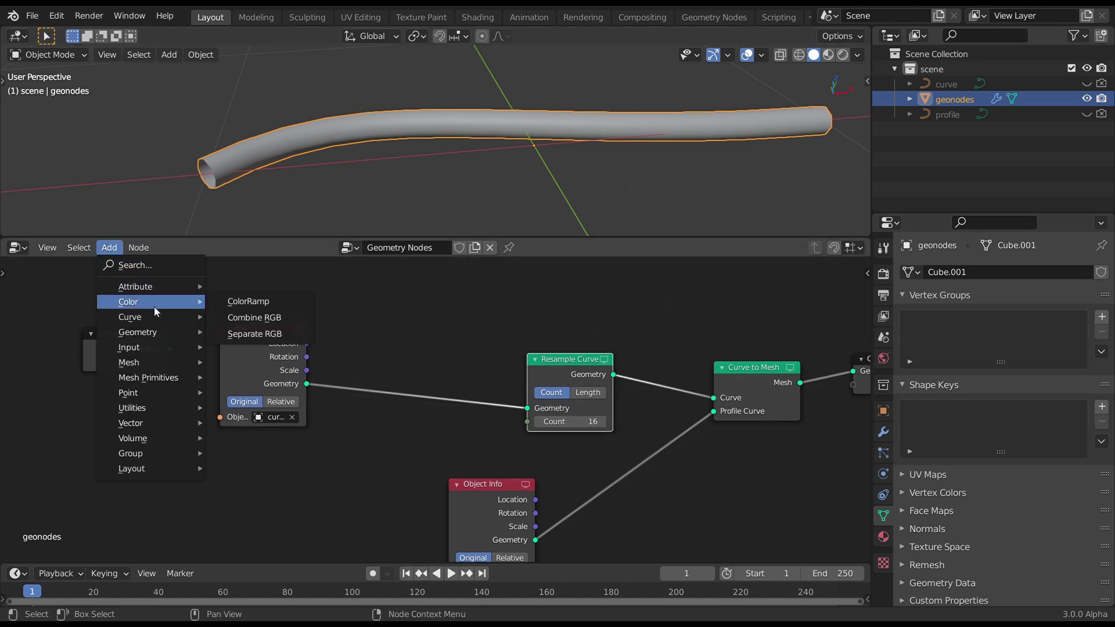
Insert an Attribute Randomize node between the curve's Object Info and Resample Curve.
mouse_move(168, 292)
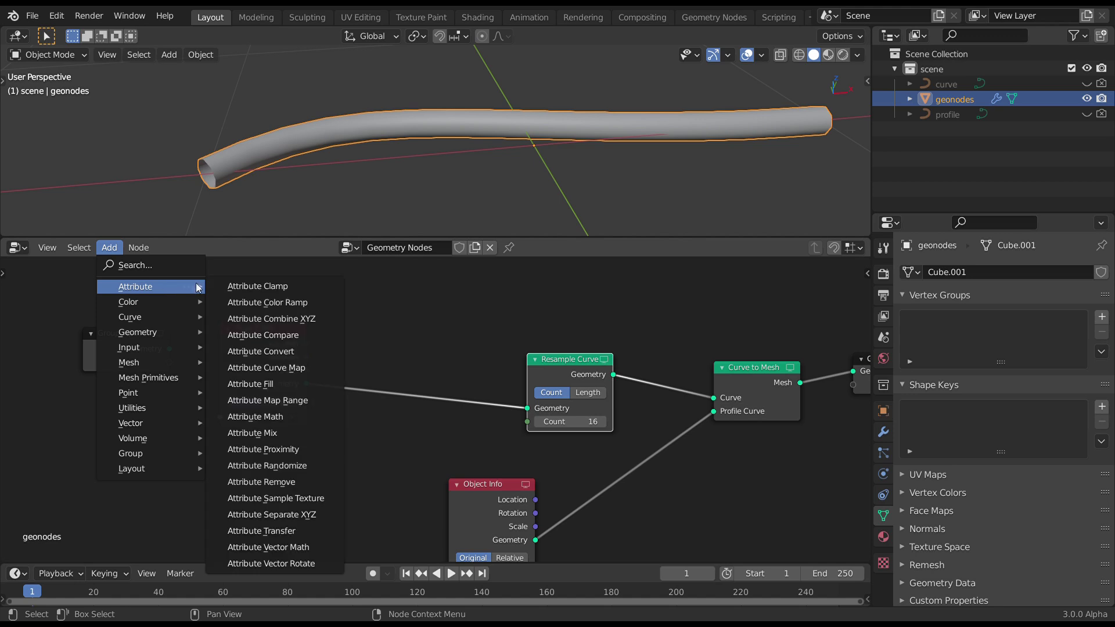
left_click(267, 465)
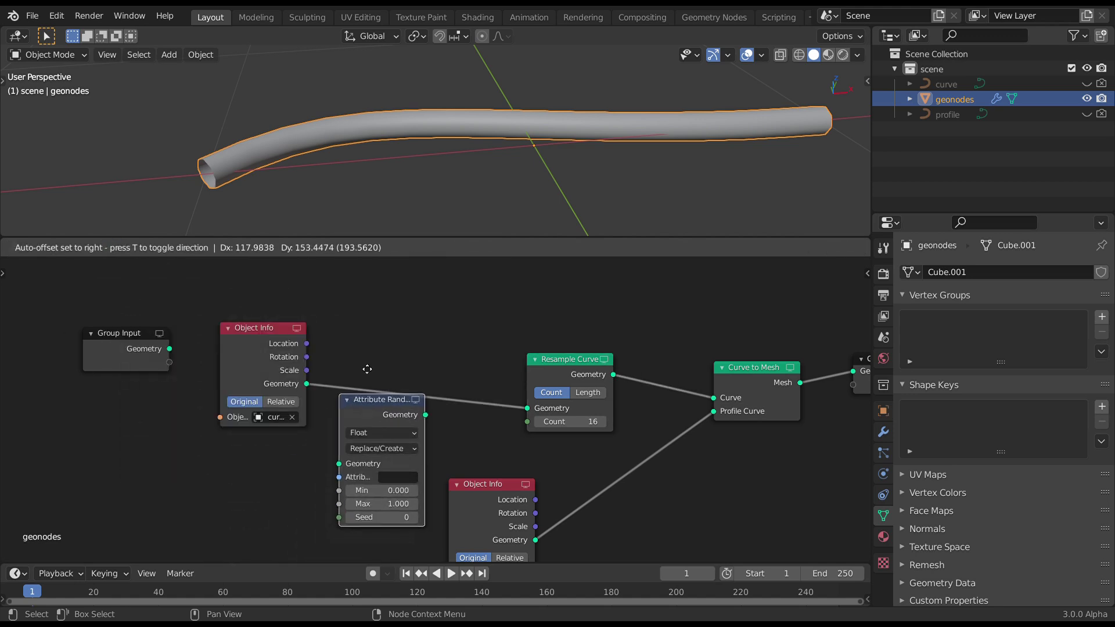
left_click(412, 290)
scroll(457, 346, "up", 3)
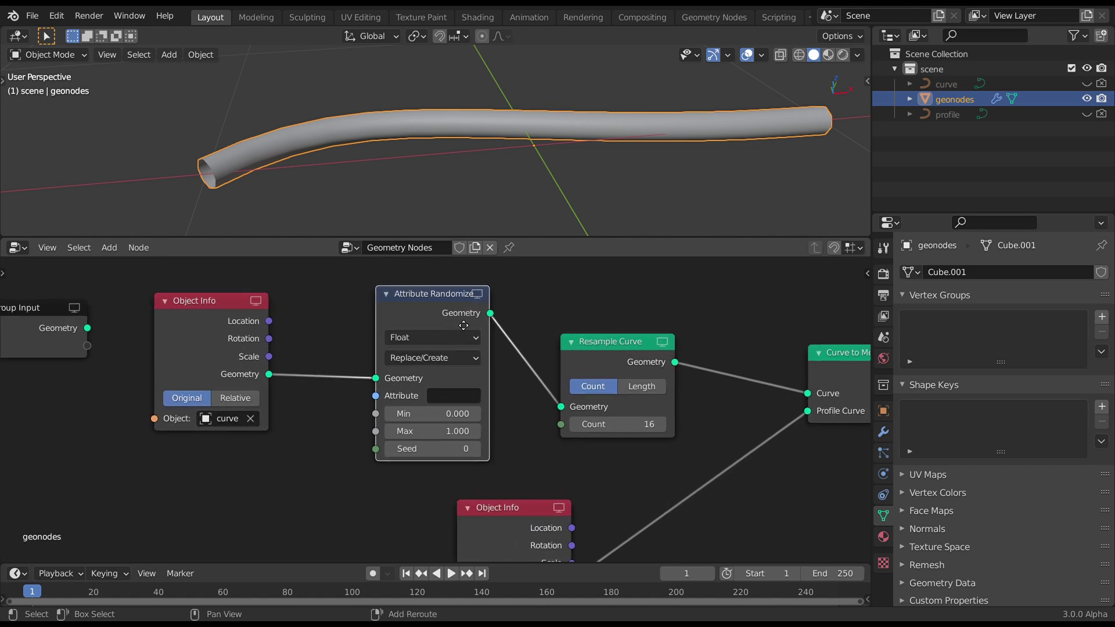
scroll(463, 325, "up", 2)
Set Attribute Randomize to the radius attribute with a minimum of -0.900 and a maximum of 1.100.
left_click(548, 379)
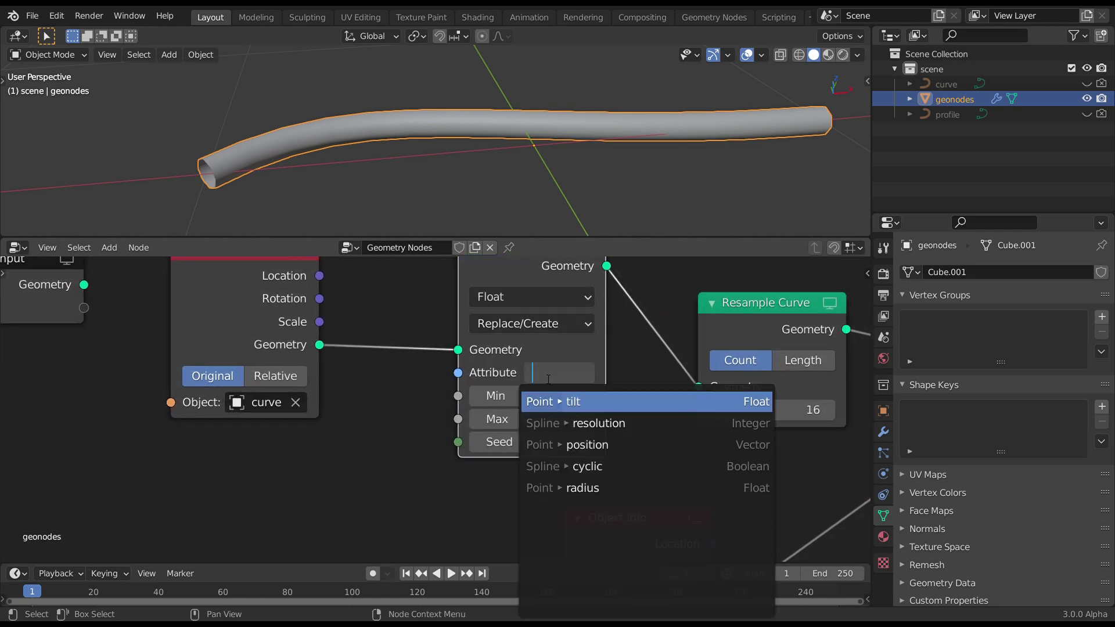
left_click(582, 489)
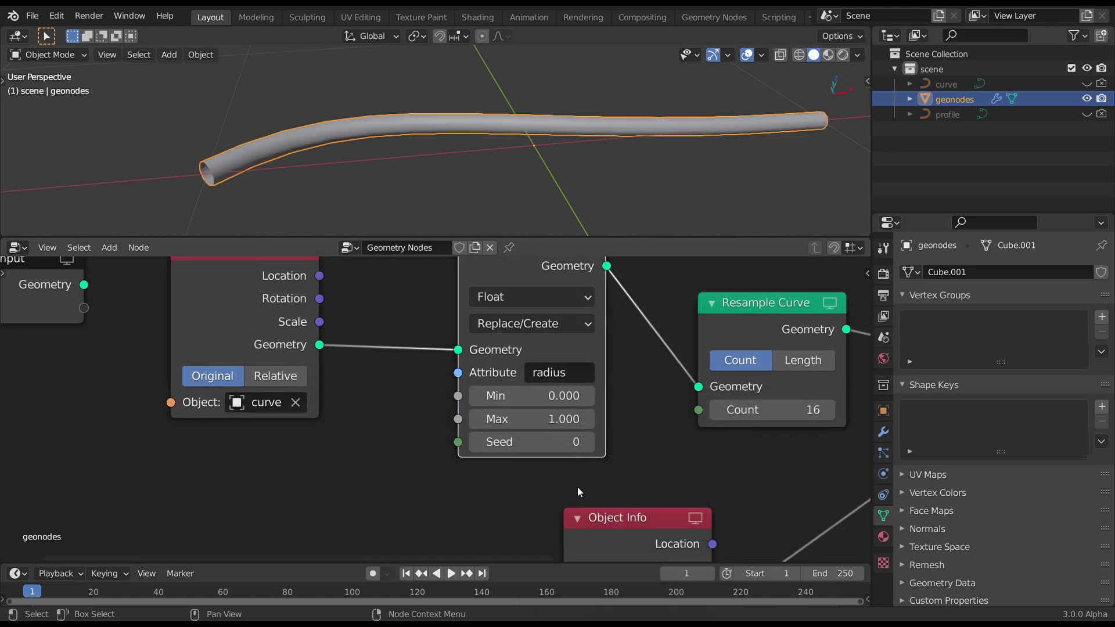
left_click_drag(569, 418, 550, 395)
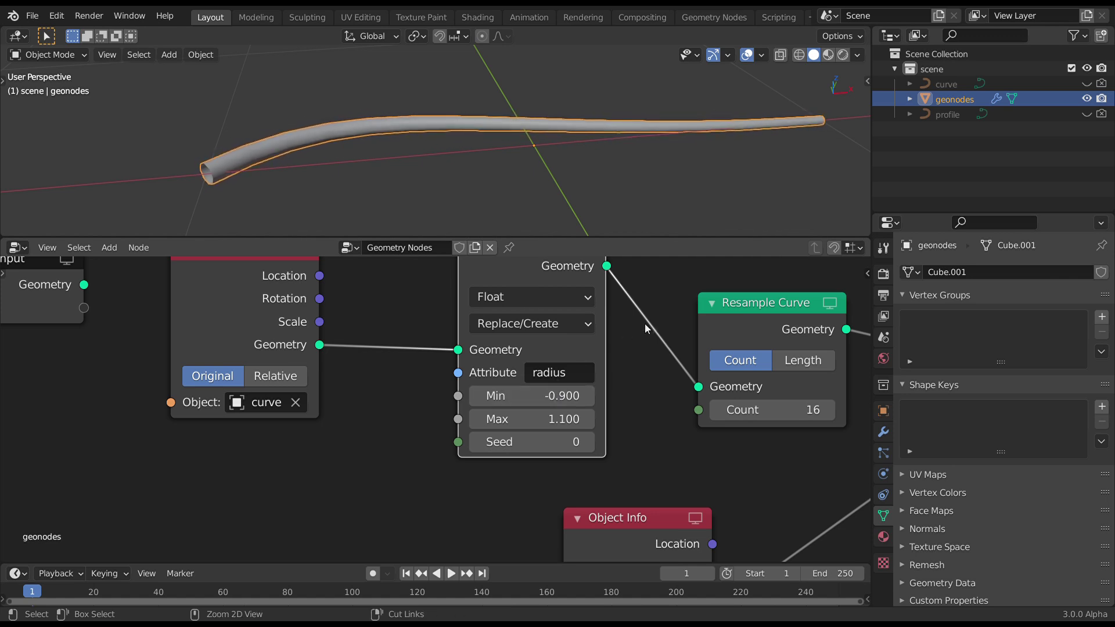
Detach Attribute Randomize from its place before Resample Curve and insert it between Resample Curve and Curve to Mesh.
scroll(630, 352, "down", 2)
middle_click_drag(630, 353, 554, 377)
scroll(639, 107, "down", 5)
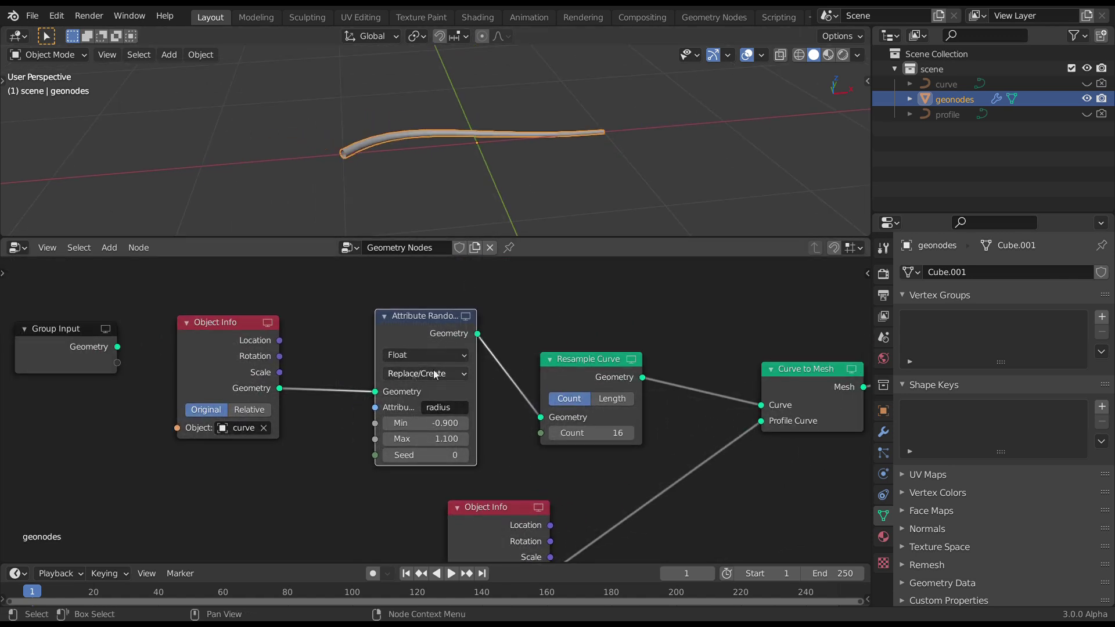
left_click_drag(375, 394, 540, 417)
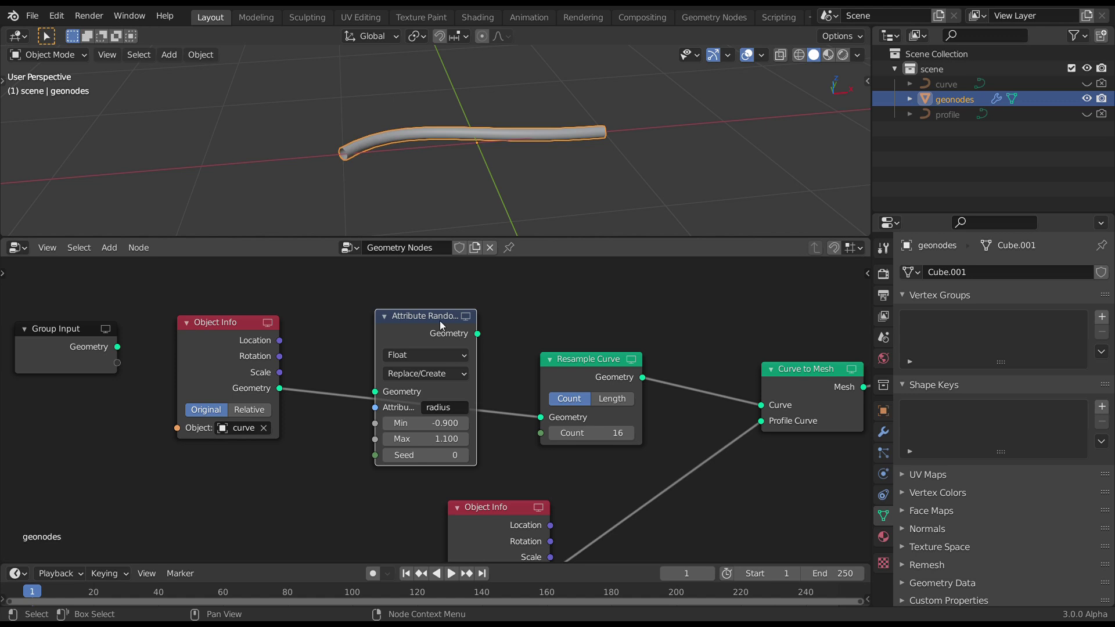
left_click_drag(423, 317, 695, 286)
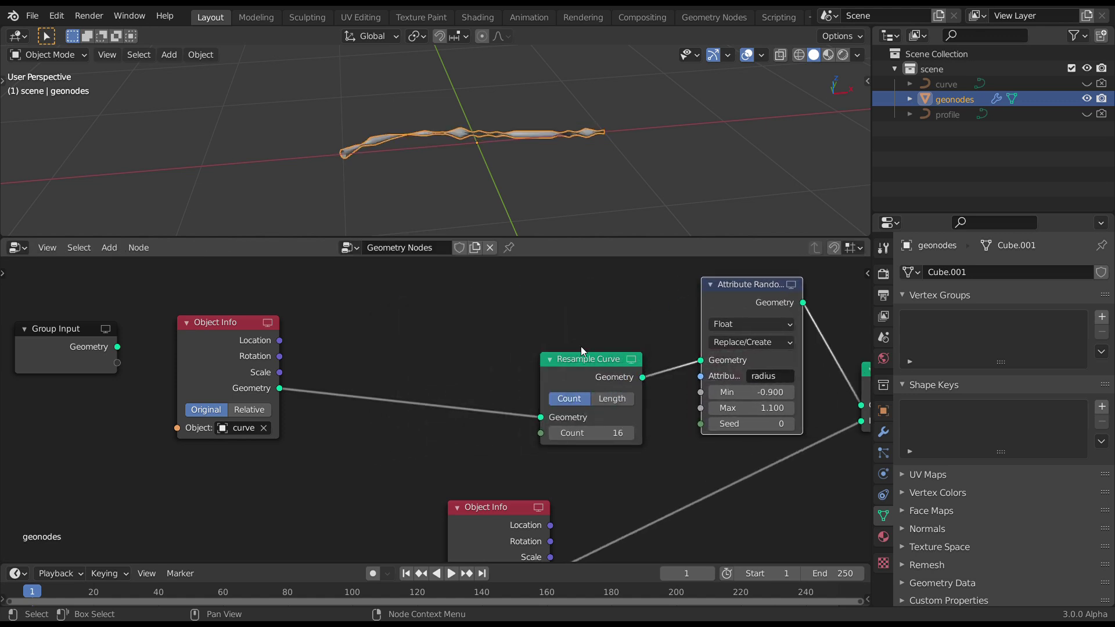
Move Resample Curve and Attribute Randomize closer to the curve's Object Info, leaving more room before Curve to Mesh.
left_click_drag(583, 357, 431, 349)
left_click_drag(735, 285, 590, 299)
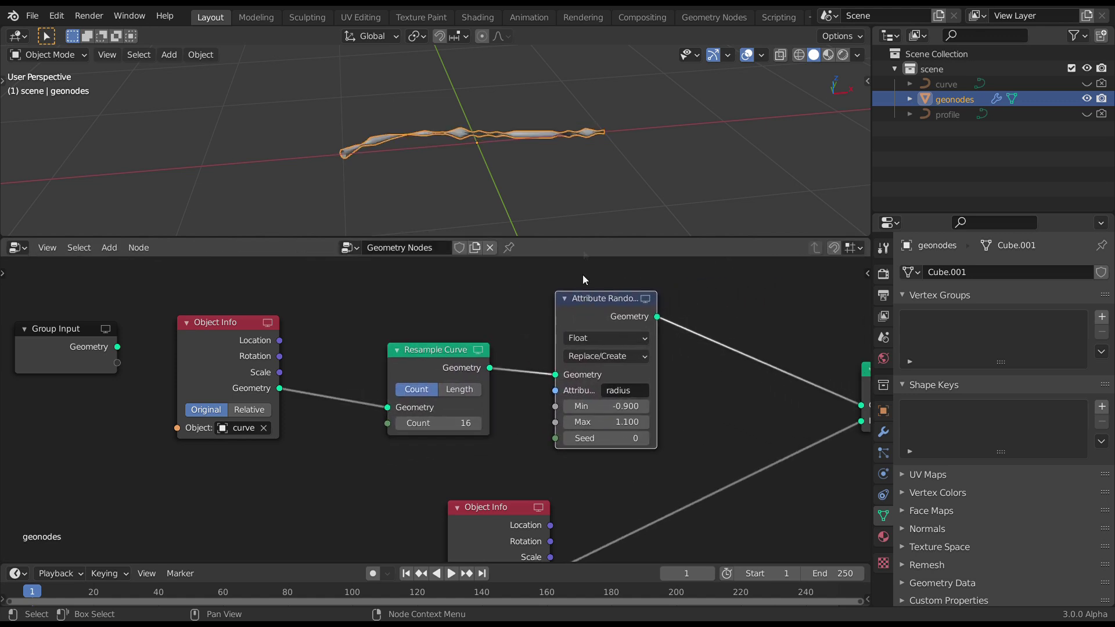
scroll(494, 151, "up", 2)
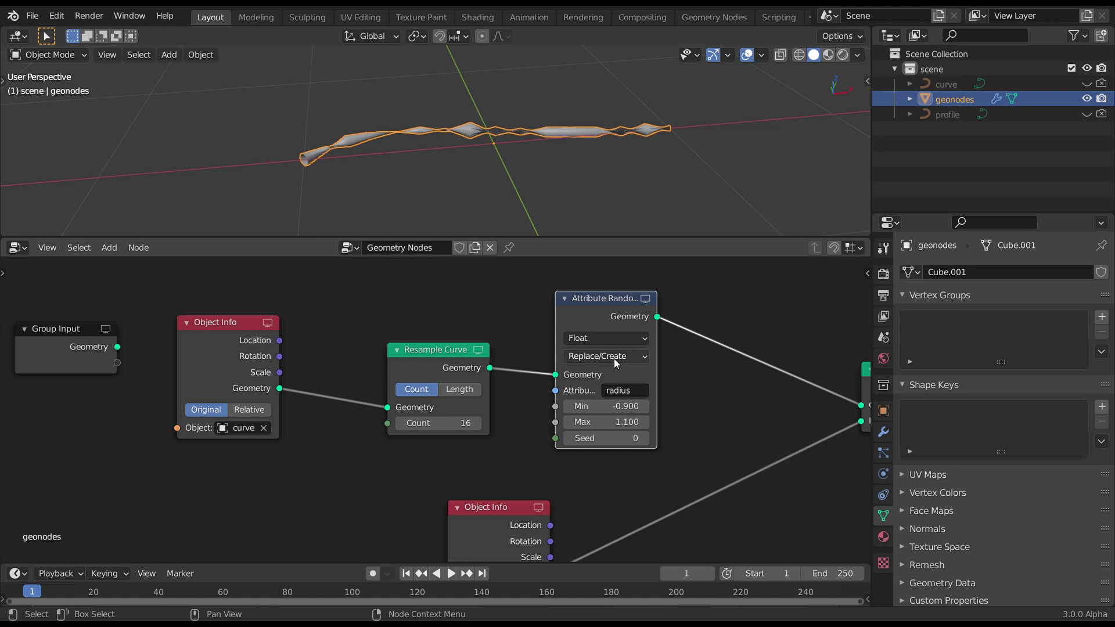
Try a different count on Resample Curve and restore it to 16.
left_click_drag(474, 423, 497, 422)
type("16")
key("Return")
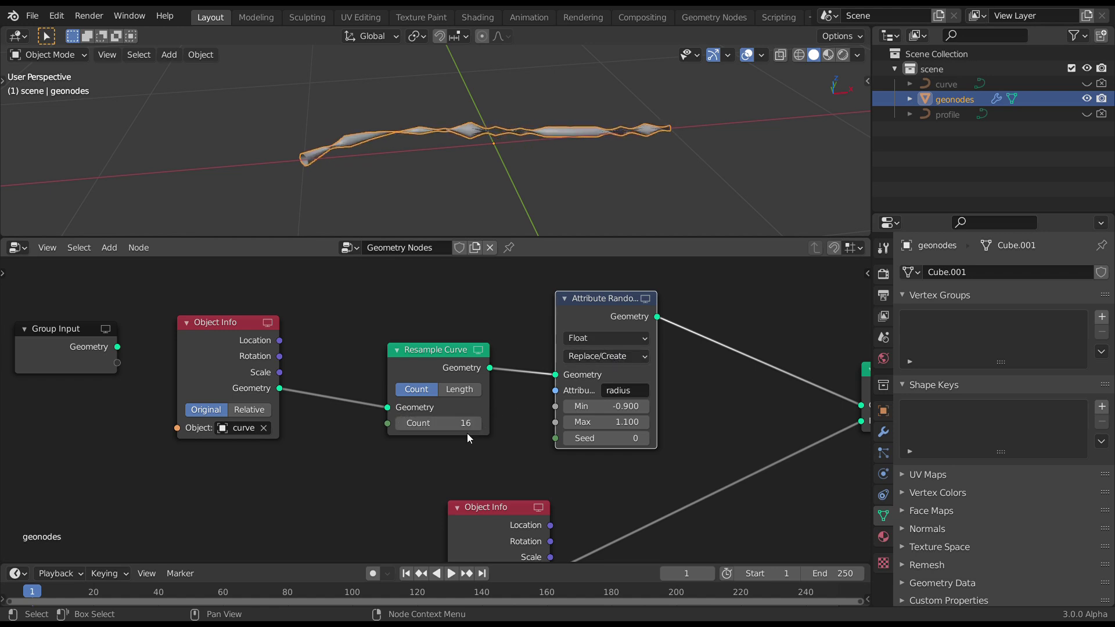
Set both the minimum and the maximum radius in Attribute Randomize to 0.5.
scroll(503, 103, "up", 5)
scroll(504, 96, "up", 2)
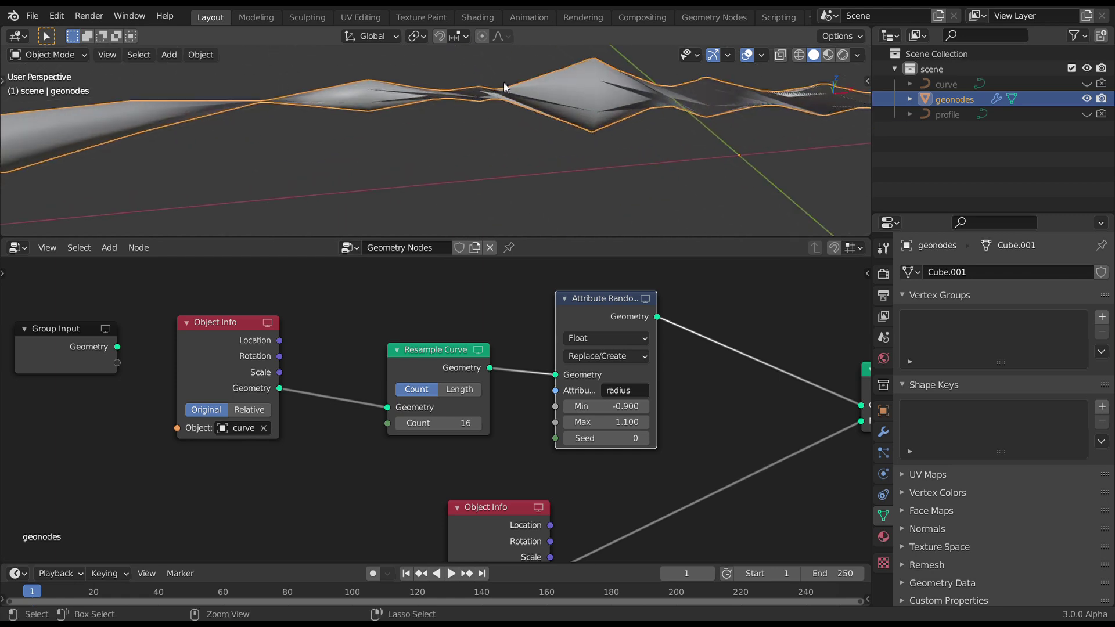
middle_click_drag(605, 127, 546, 129)
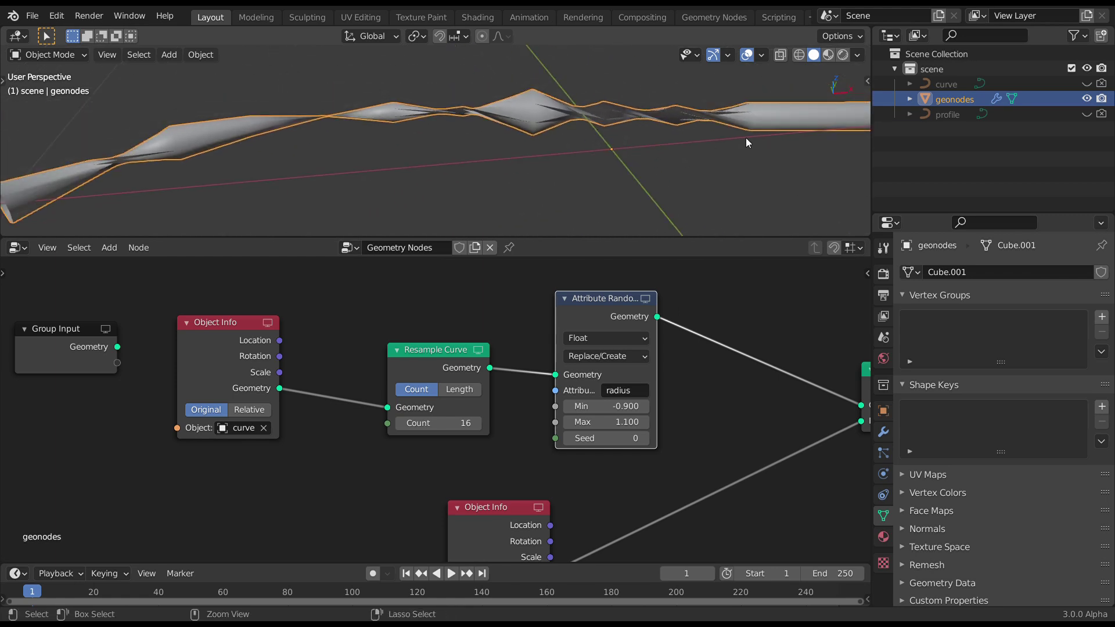
middle_click_drag(747, 143, 720, 145)
left_click_drag(627, 406, 642, 407)
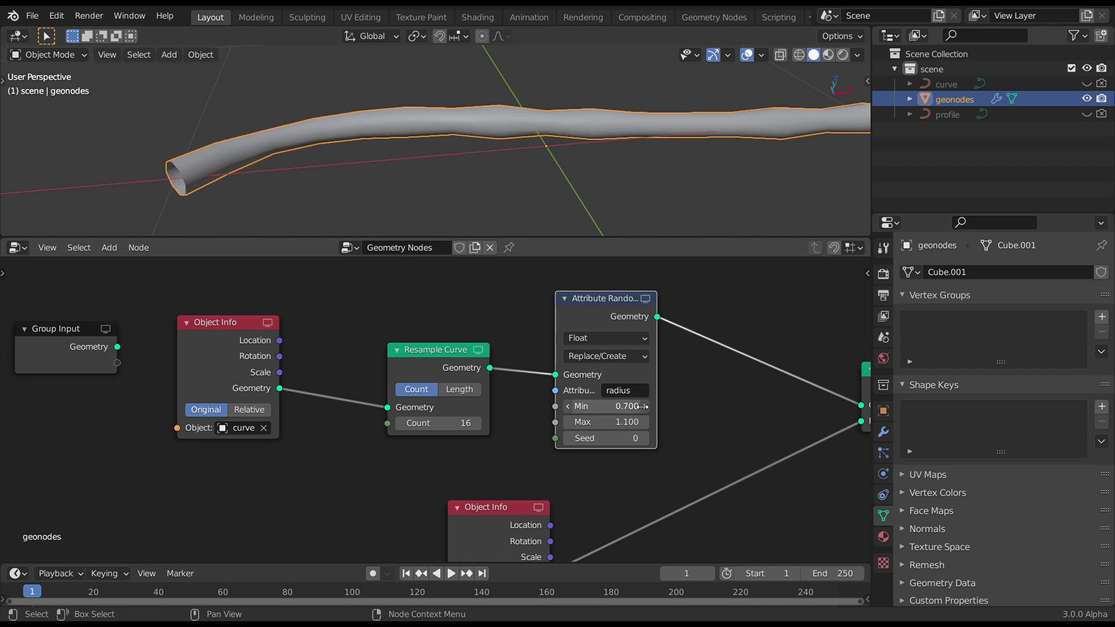
scroll(642, 406, "down", 3, "ctrl")
scroll(642, 406, "up", 3, "ctrl")
left_click_drag(642, 407, 640, 406)
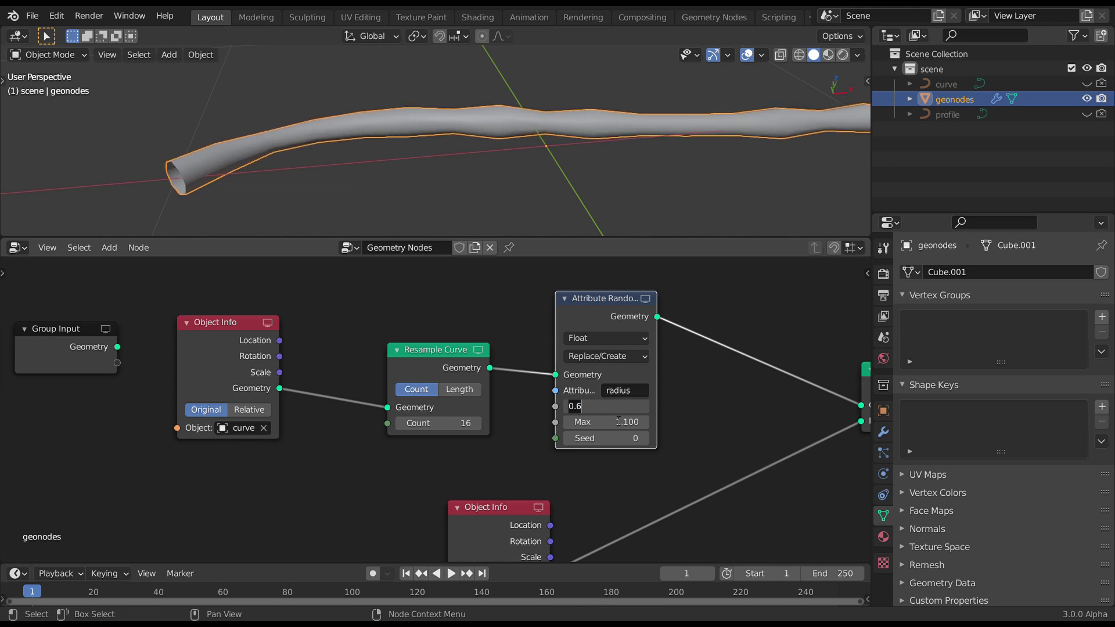
key("BackSpace")
type("5")
key("Return")
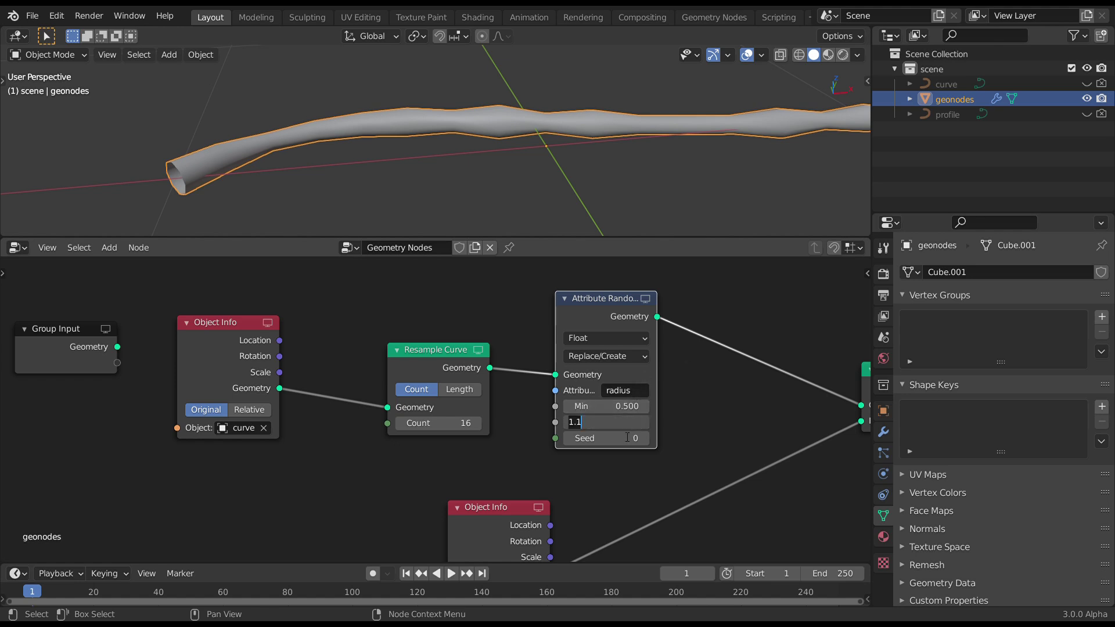
type(".5")
key("Return")
scroll(651, 145, "down", 3)
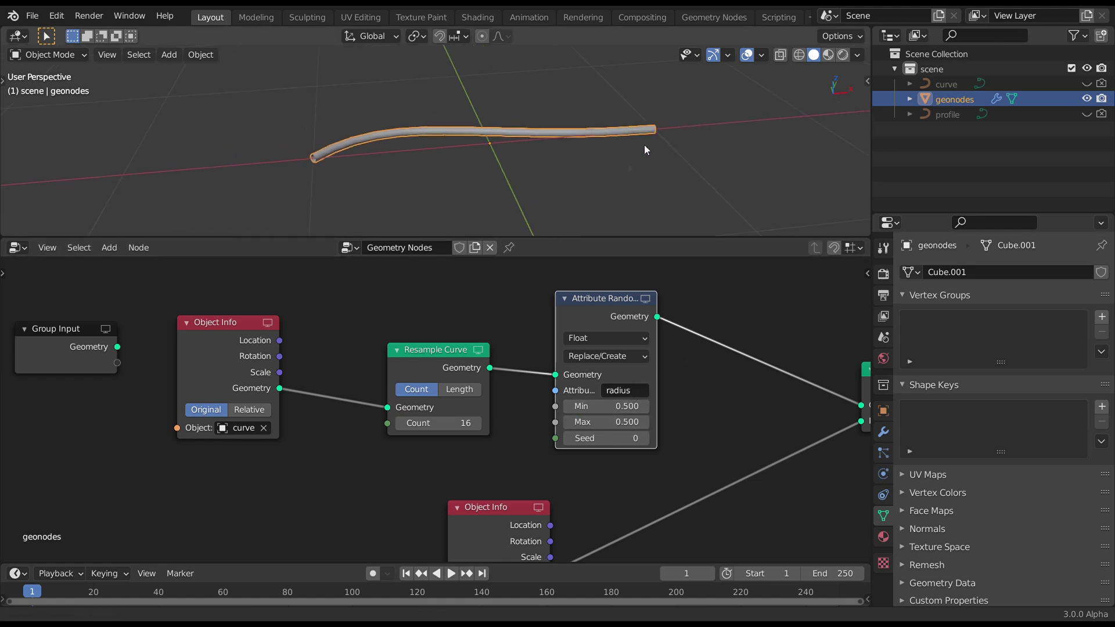
Raise Resample Curve and the curve's Object Info in the node graph and place Group Input below that Object Info.
left_click_drag(437, 360, 438, 341)
scroll(418, 407, "down", 1)
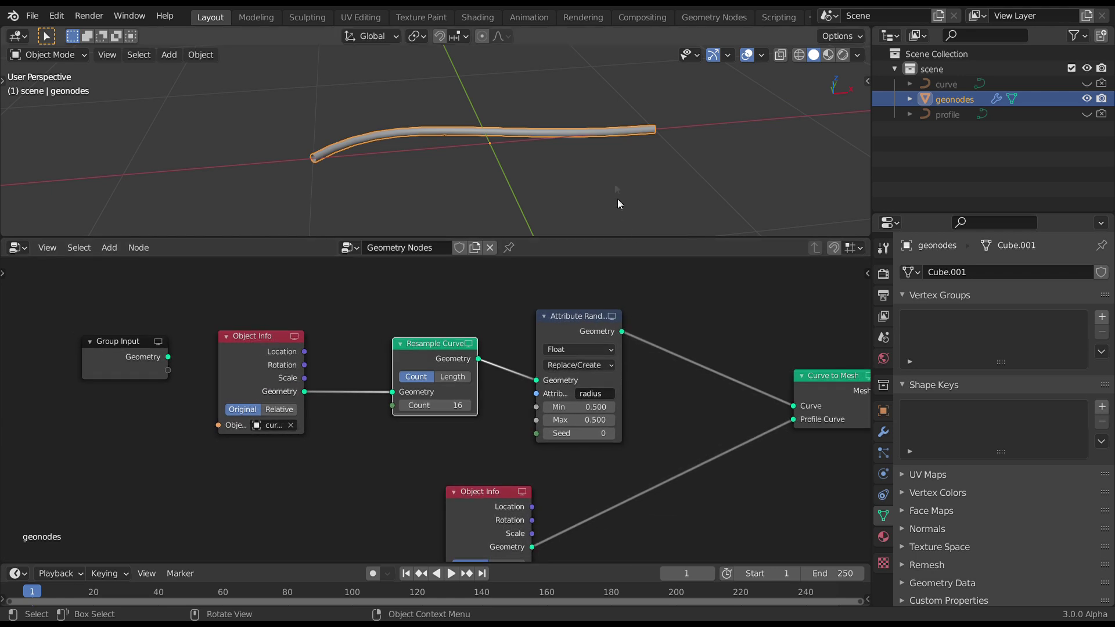
left_click_drag(251, 338, 261, 283)
left_click_drag(129, 346, 284, 435)
middle_click_drag(352, 434, 355, 427, "ctrl")
scroll(366, 419, "up", 2)
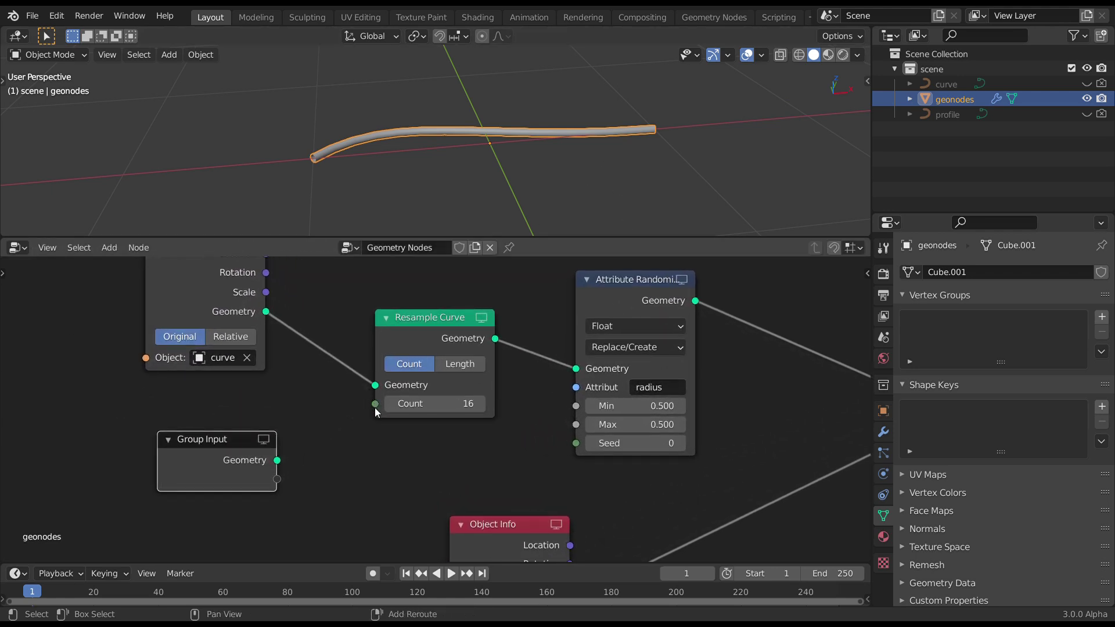
middle_click_drag(463, 417, 486, 393)
left_click_drag(475, 297, 466, 267)
middle_click_drag(338, 397, 498, 418)
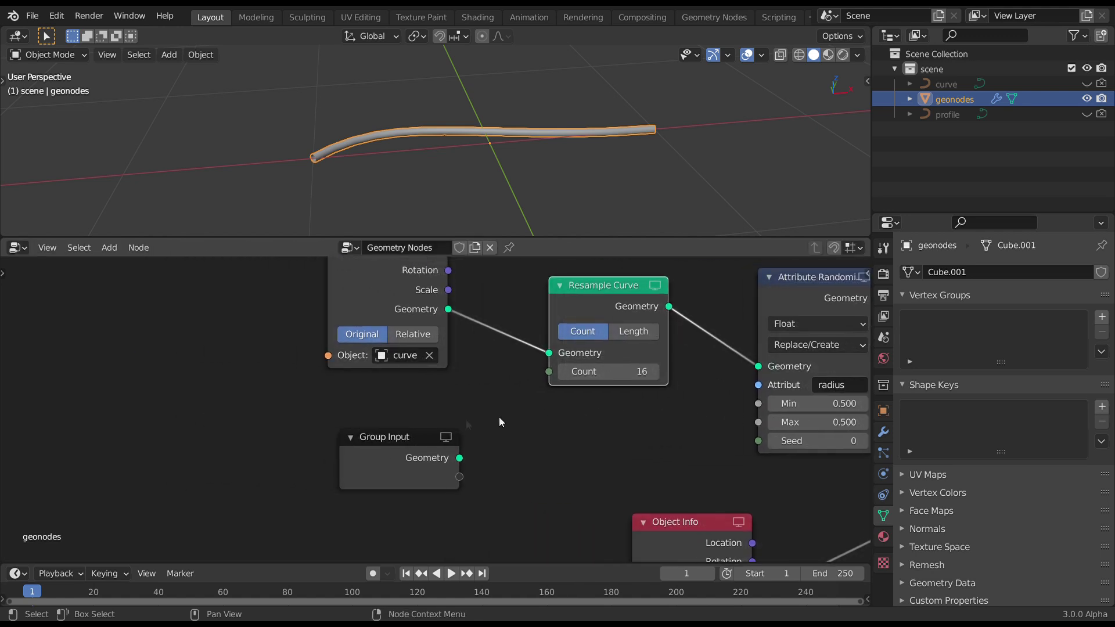
Place Group Input ahead of the curve's Object Info and expose that node's Object socket as a group input.
left_click_drag(378, 439, 214, 372)
left_click(329, 360)
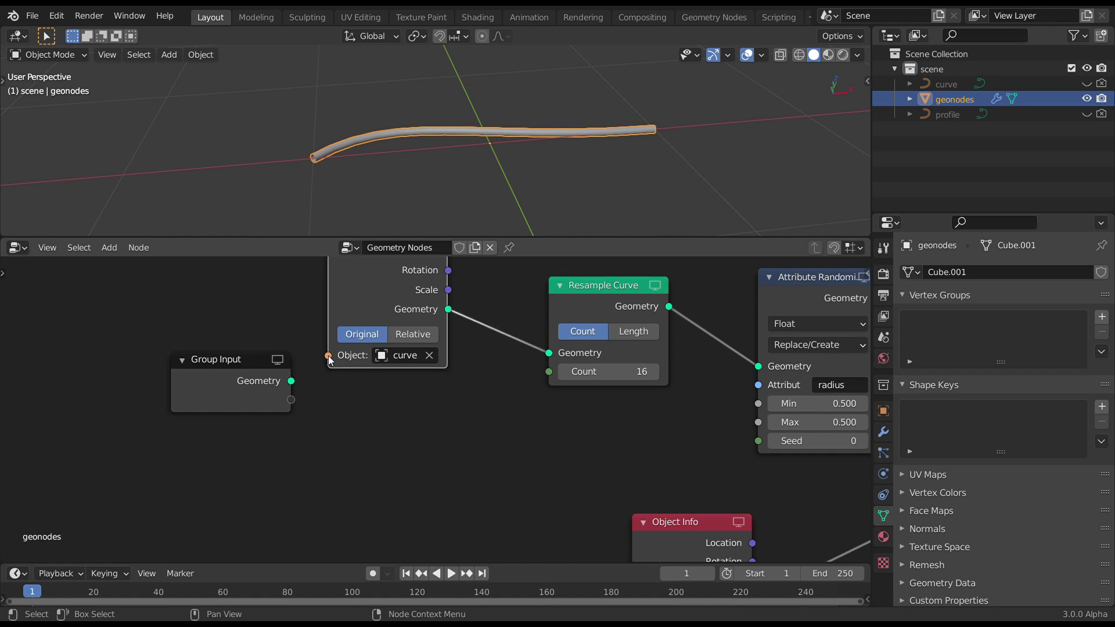
left_click_drag(328, 356, 281, 402)
scroll(383, 477, "up", 3, "shift")
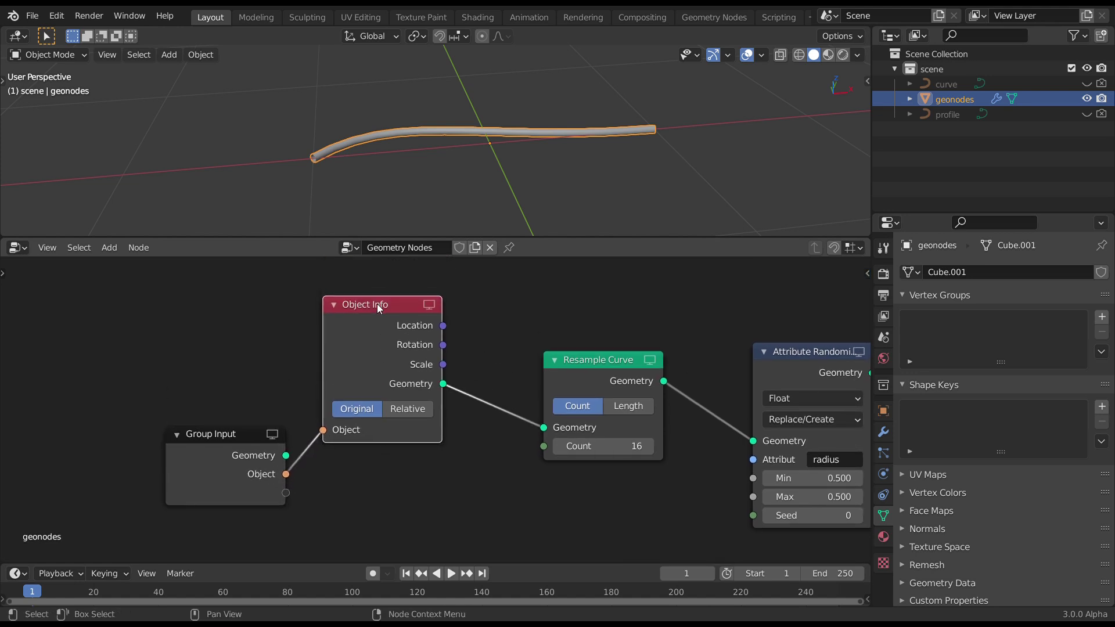
left_click_drag(378, 308, 400, 316)
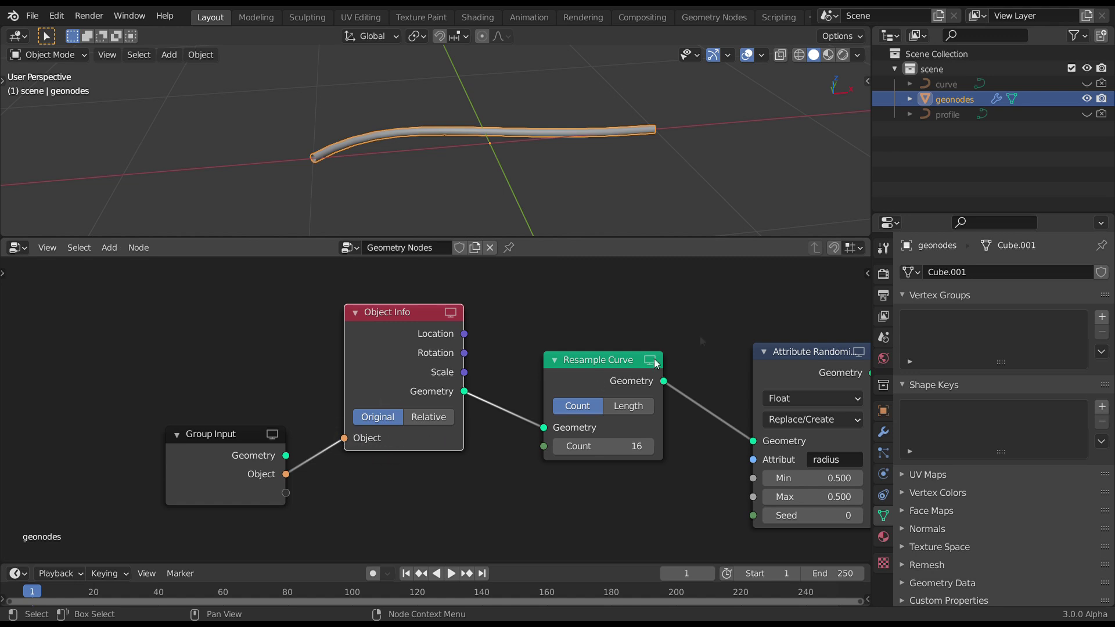
Show the Geometry Nodes modifier settings and rename the group's Object input to "curve".
left_click(883, 432)
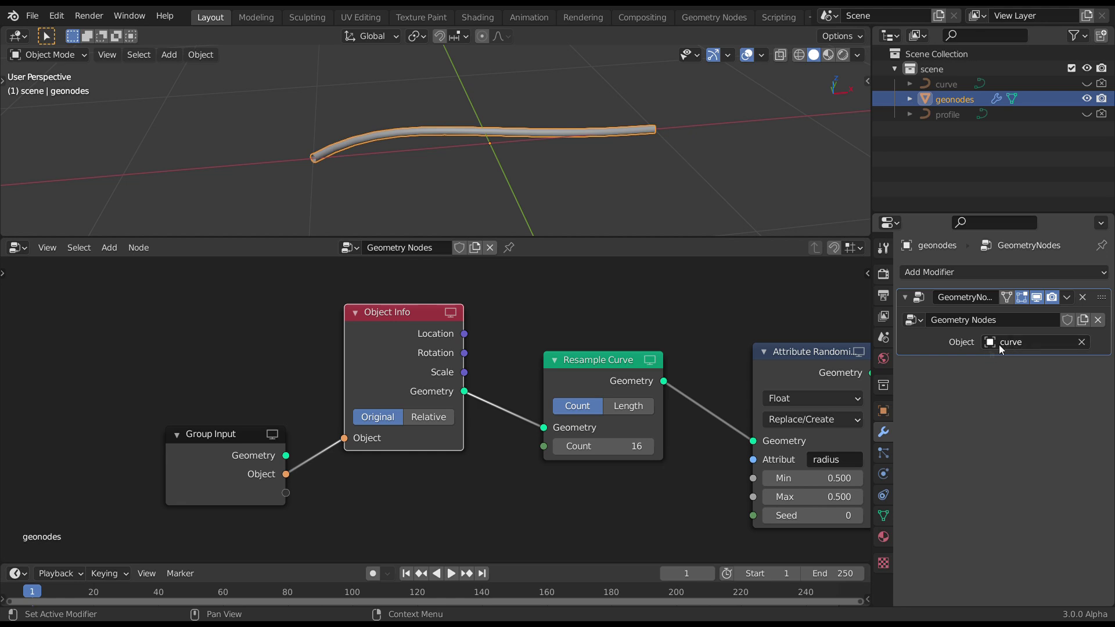
left_click(867, 273)
double_click(756, 306)
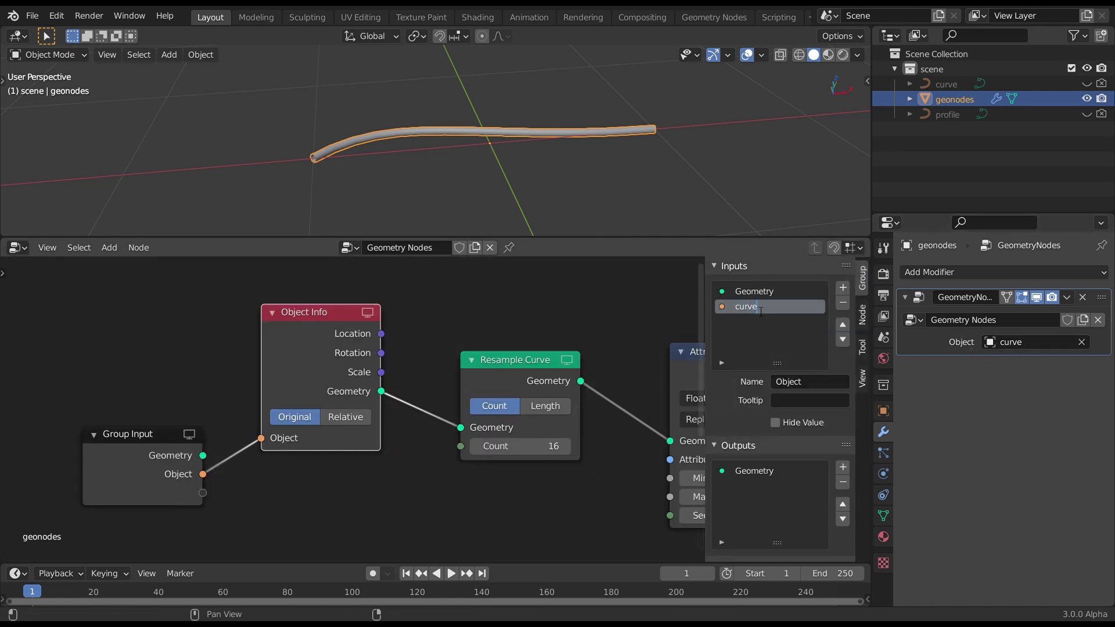
key("Return")
scroll(590, 329, "down", 3)
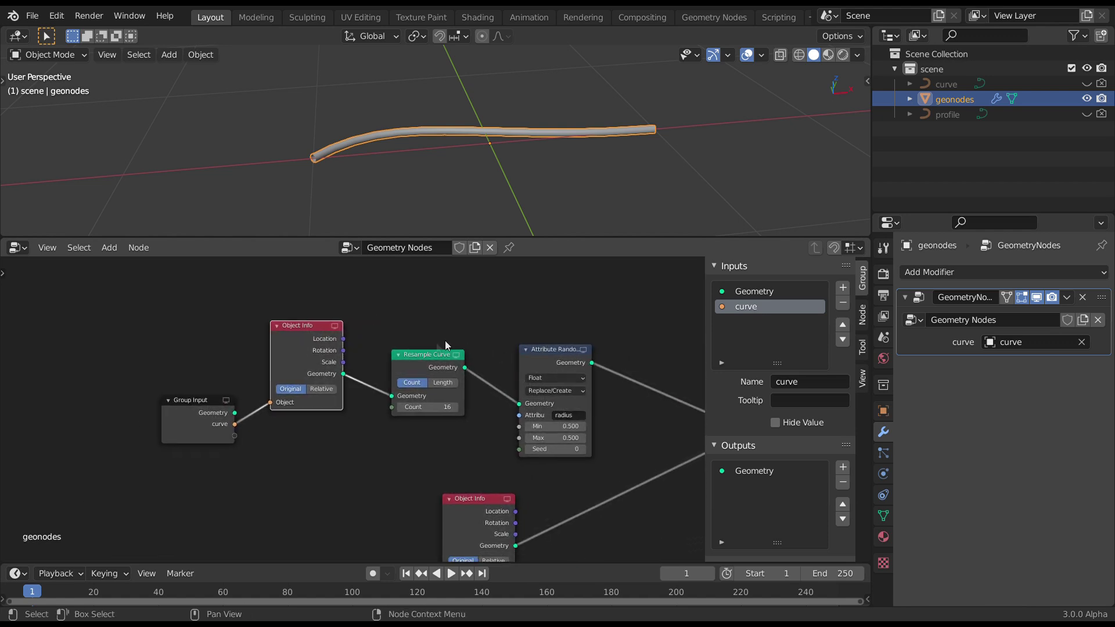
Align Resample Curve with Object Info and expose Attribute Randomize's Min and Max as group inputs.
left_click_drag(436, 361, 439, 340)
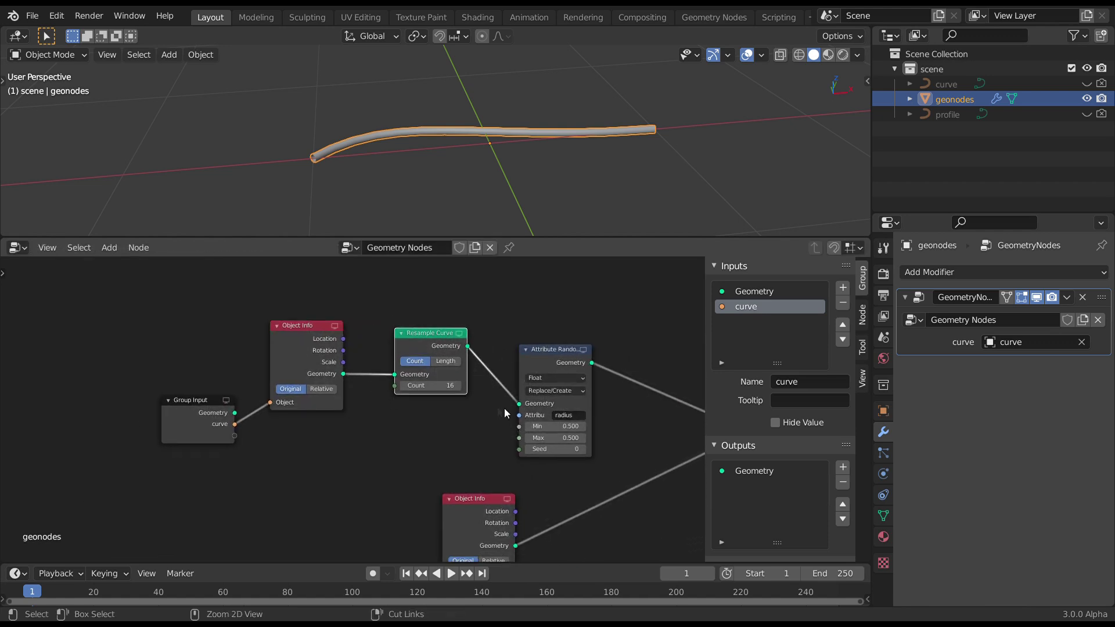
scroll(504, 408, "up", 2)
left_click_drag(577, 433, 193, 446)
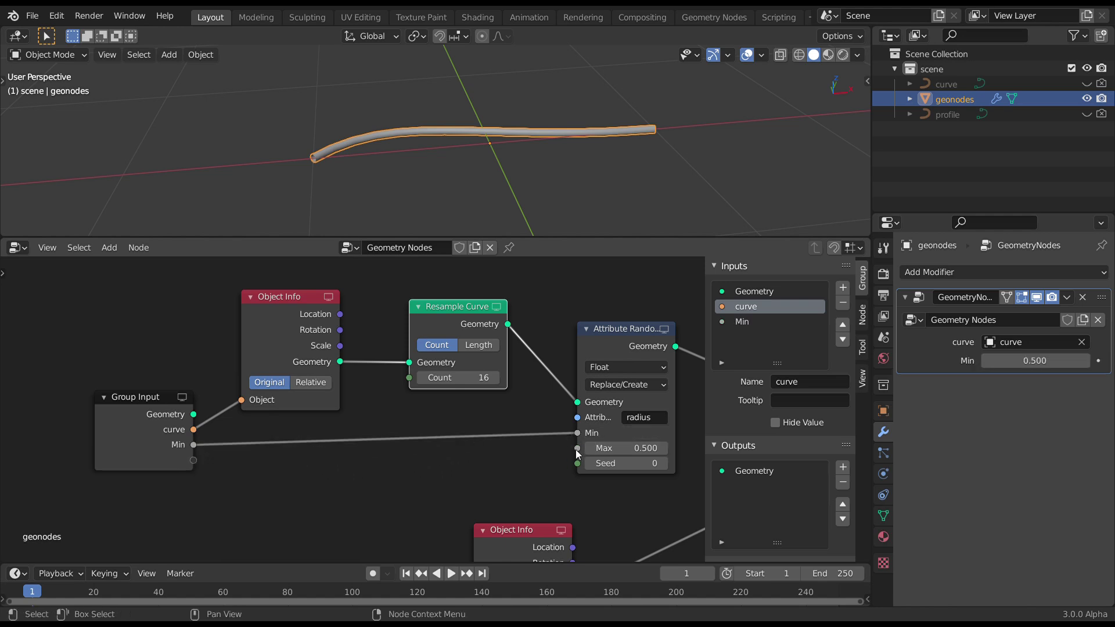
left_click_drag(577, 448, 193, 460)
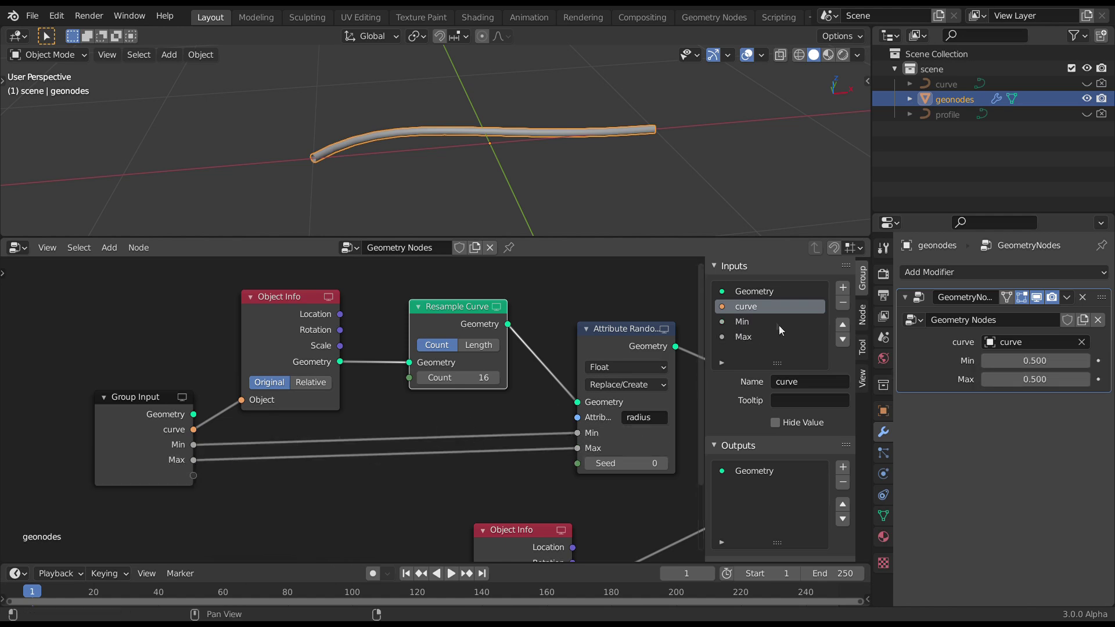
Rename the Min and Max group inputs to "radius min" and "radius max".
double_click(748, 322)
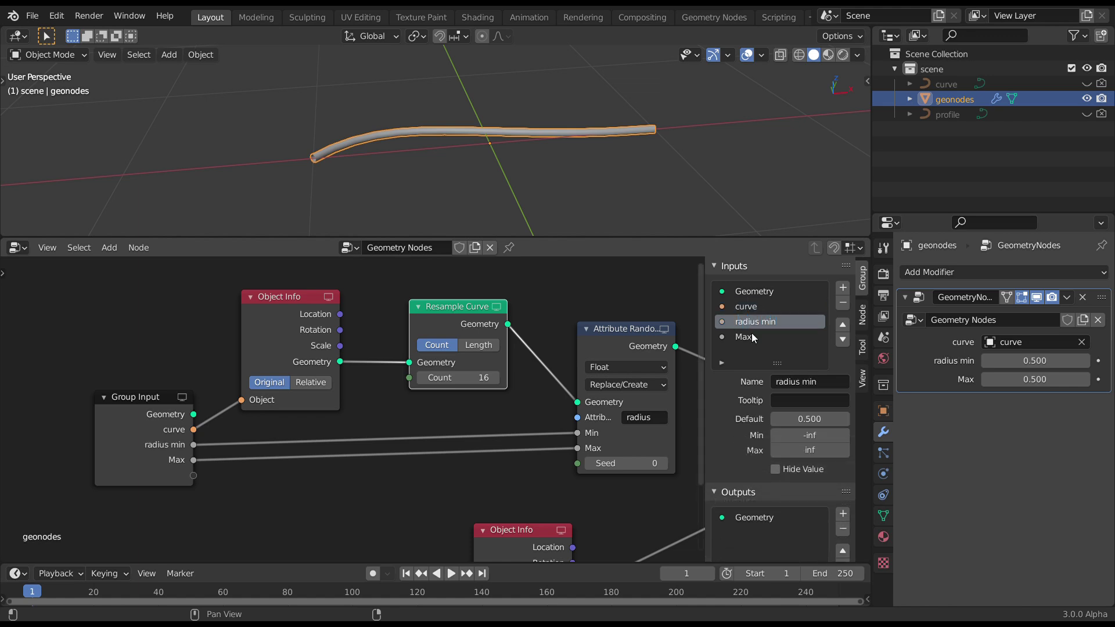
double_click(748, 337)
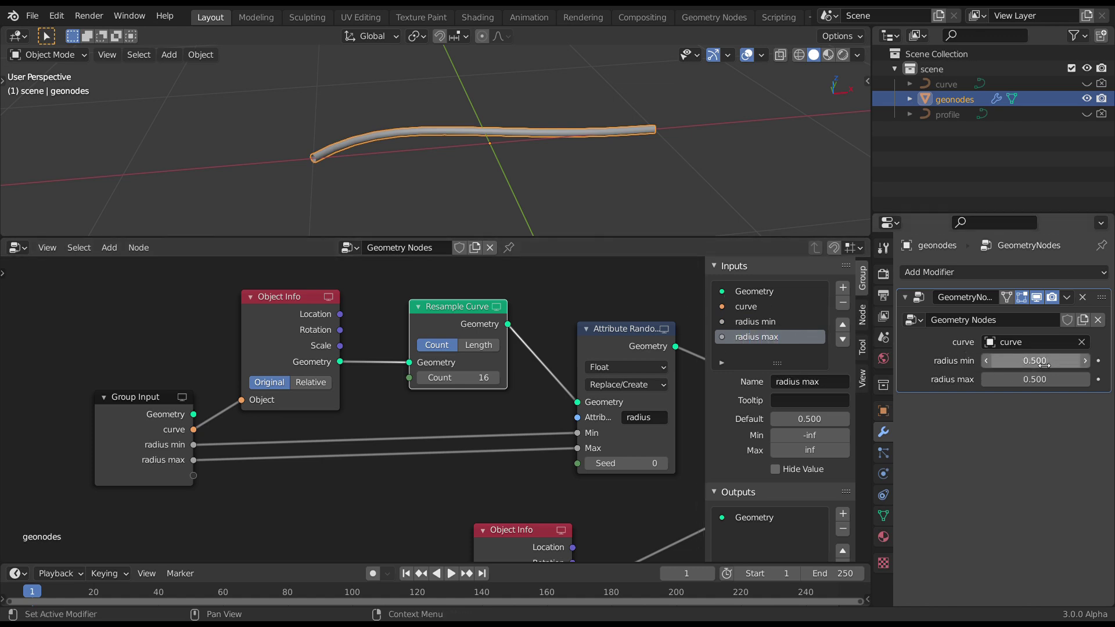
scroll(548, 395, "down", 2)
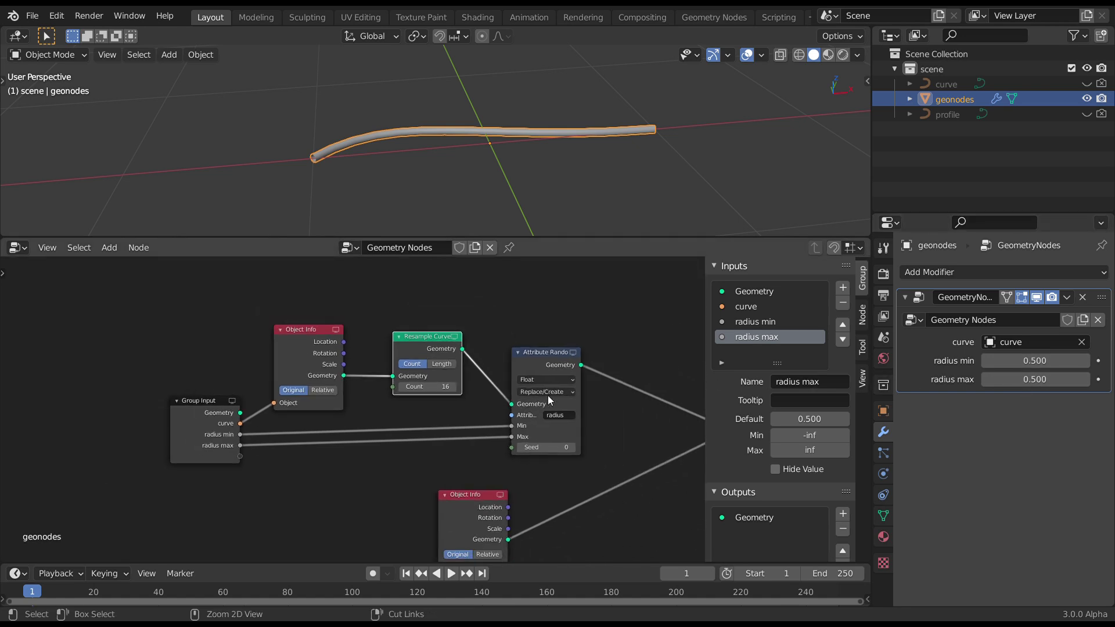
Try a radius max of 0.36 in the Geometry Nodes modifier and restore it to 0.5.
mouse_move(1052, 379)
left_mouse_down()
mouse_move(1085, 379)
mouse_move(1031, 380)
left_mouse_up()
left_click(1036, 383)
type("0.36")
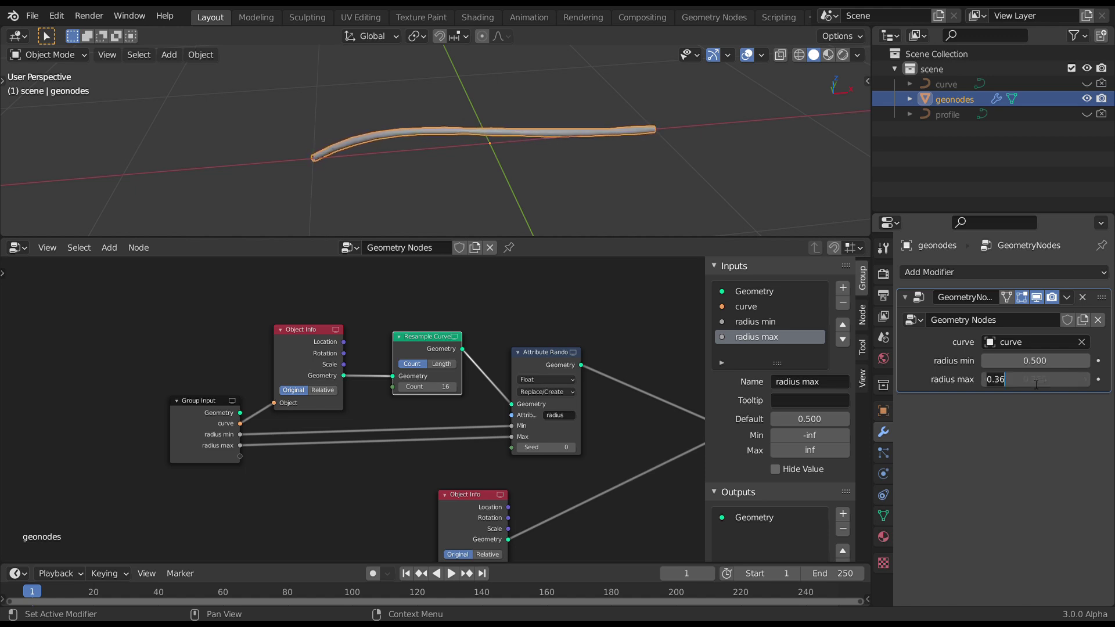
key("Return")
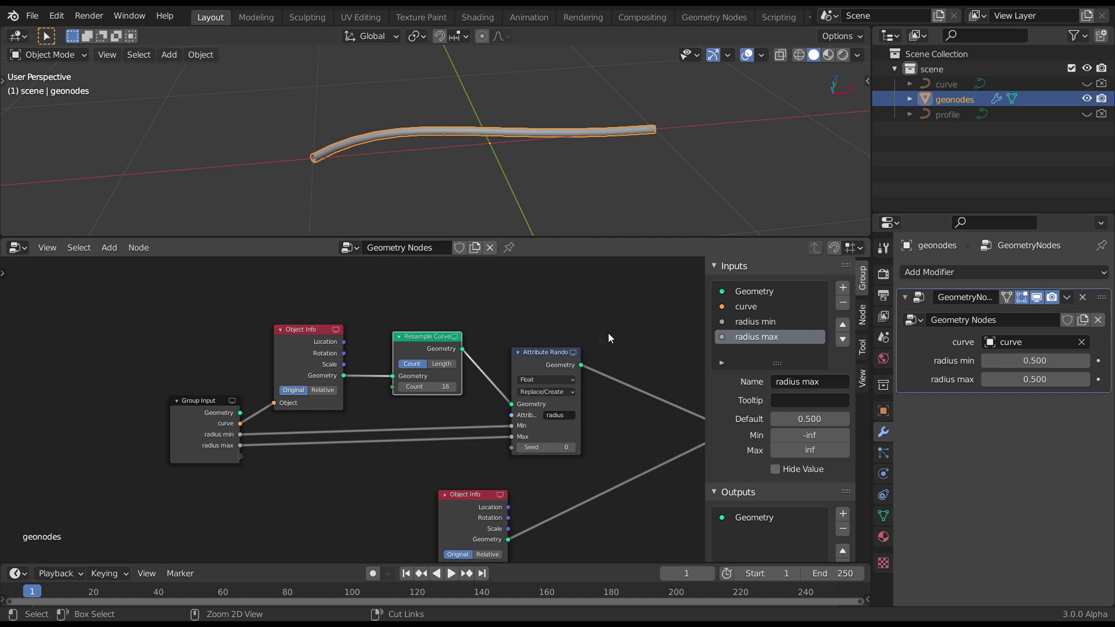
Hide the node editor's sidebar and set both radius min and radius max in the modifier to 0.2.
scroll(608, 333, "down", 2)
left_click_drag(709, 328, 824, 328)
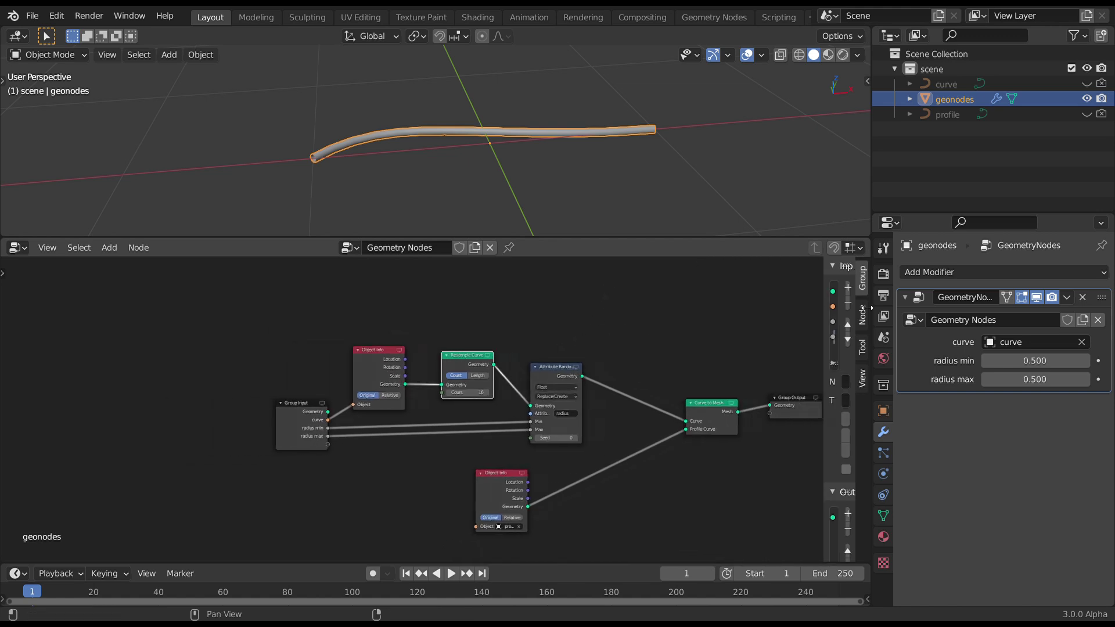
scroll(577, 123, "up", 10)
scroll(612, 96, "down", 8)
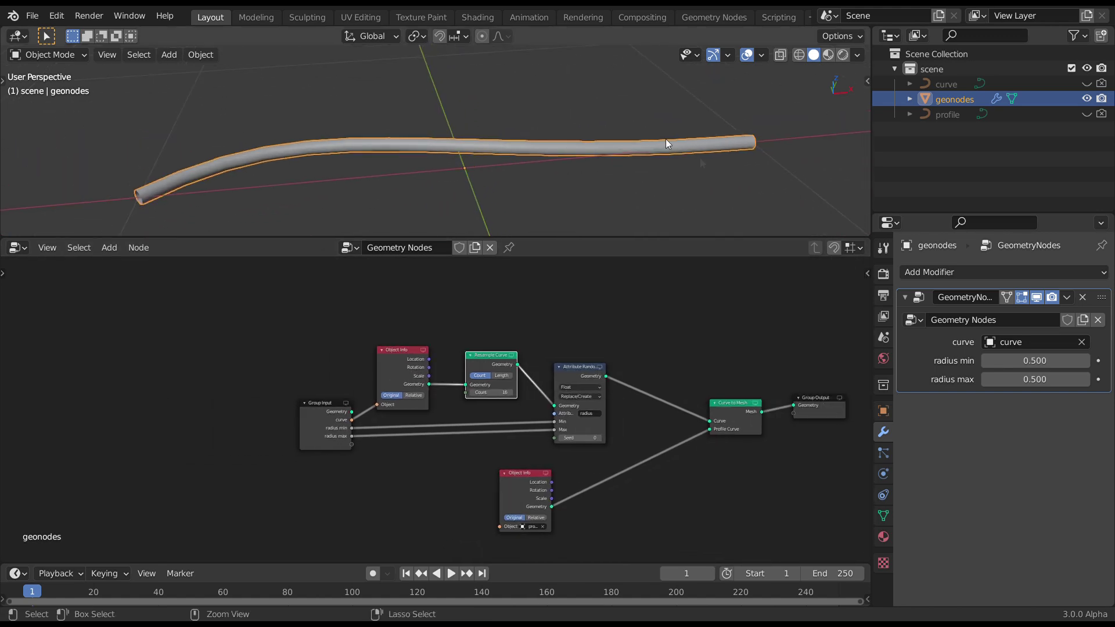
left_click(1014, 361)
type("0.5")
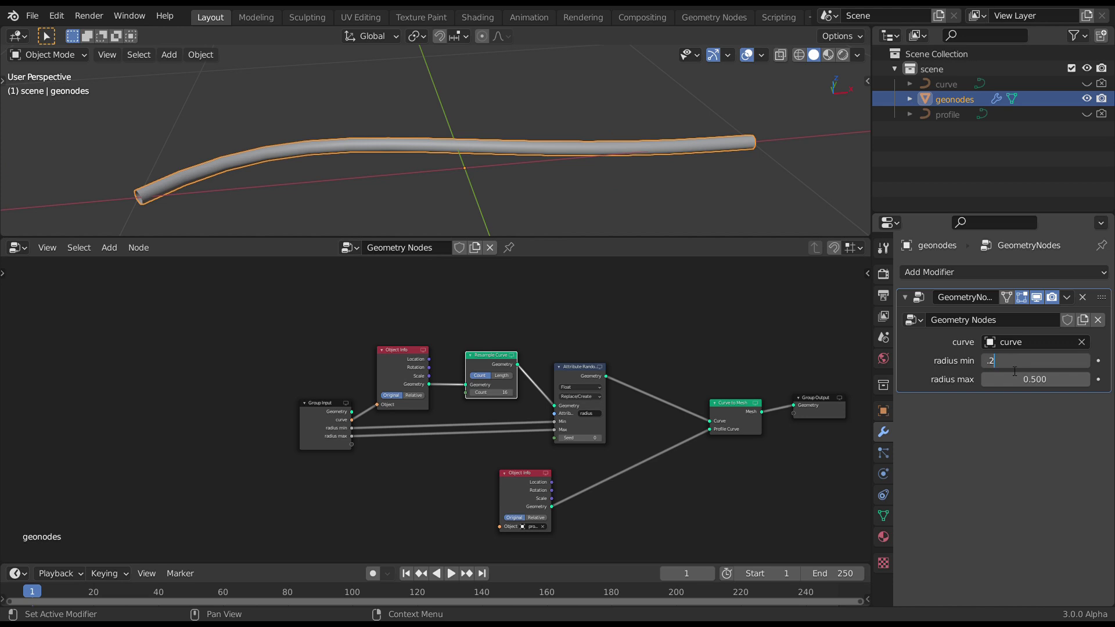
key("Return")
left_click(1025, 380)
type("0.5")
key("Return")
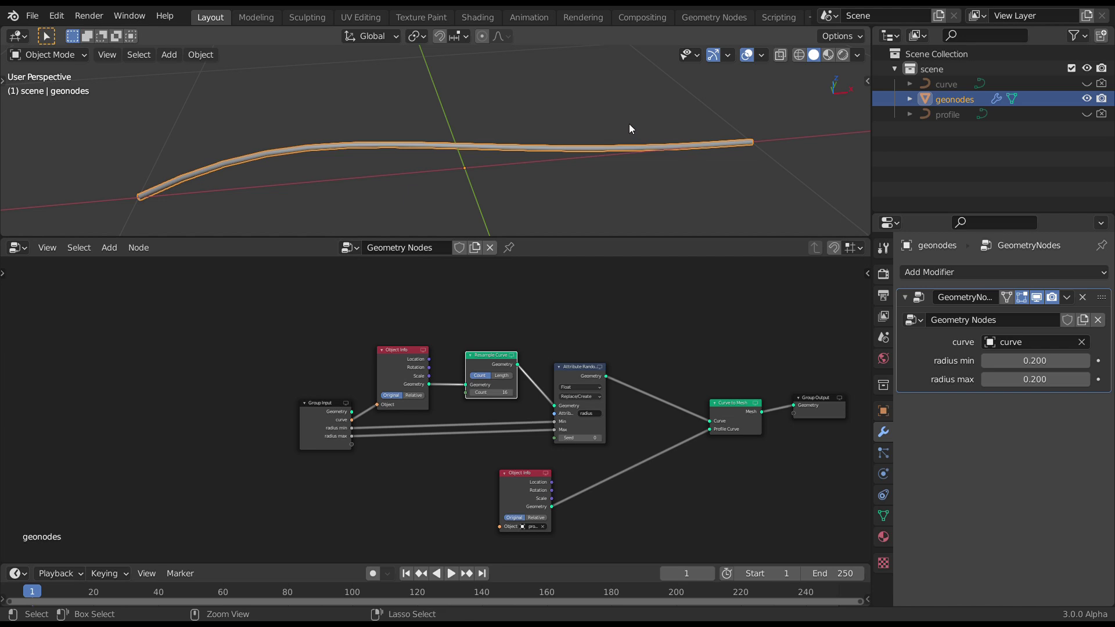
Enlarge the 3D viewport slightly and examine the thinner tube from another angle.
scroll(629, 124, "down", 5)
left_click_drag(646, 238, 617, 259)
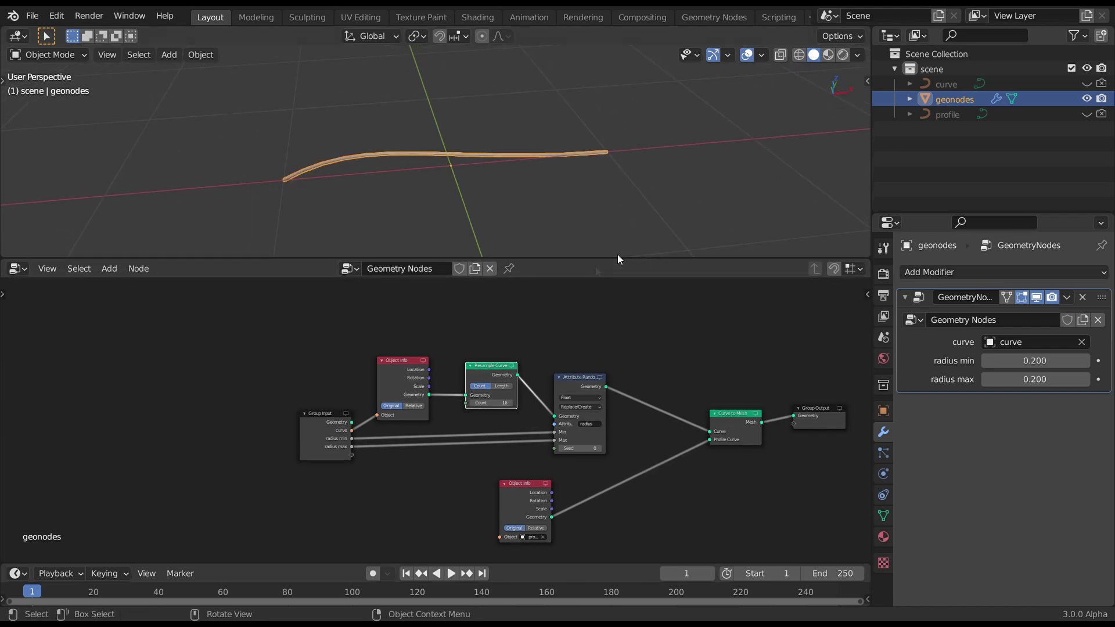
scroll(476, 148, "up", 2)
scroll(470, 150, "up", 1)
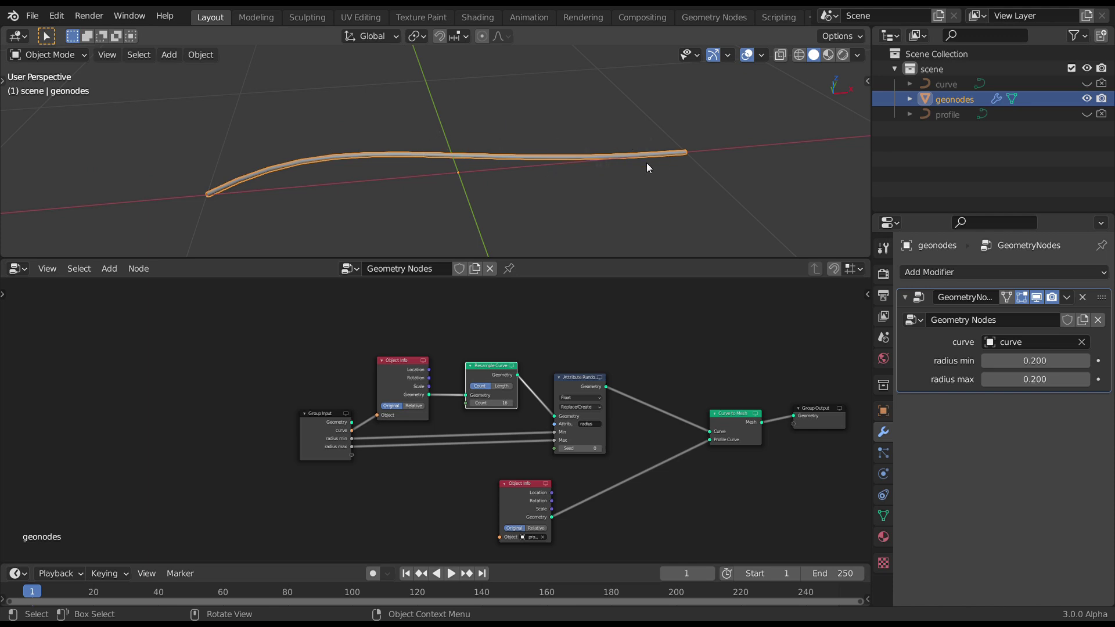
middle_click_drag(351, 151, 289, 164)
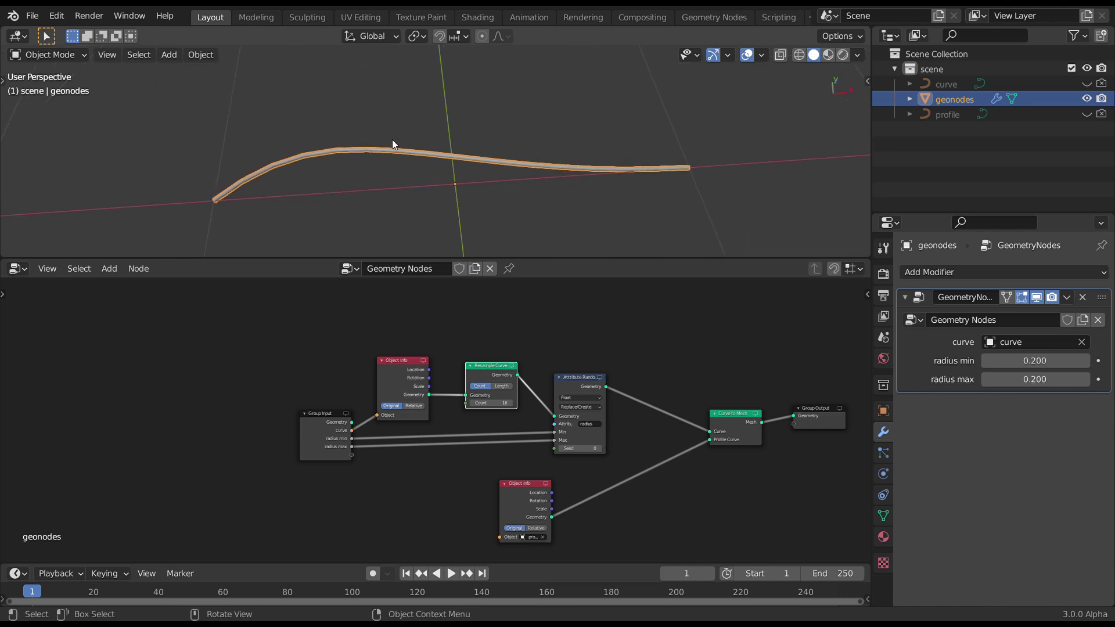
Move Group Input and Attribute Randomize outward to widen the gaps around Object Info and Resample Curve.
left_click_drag(325, 430, 283, 439)
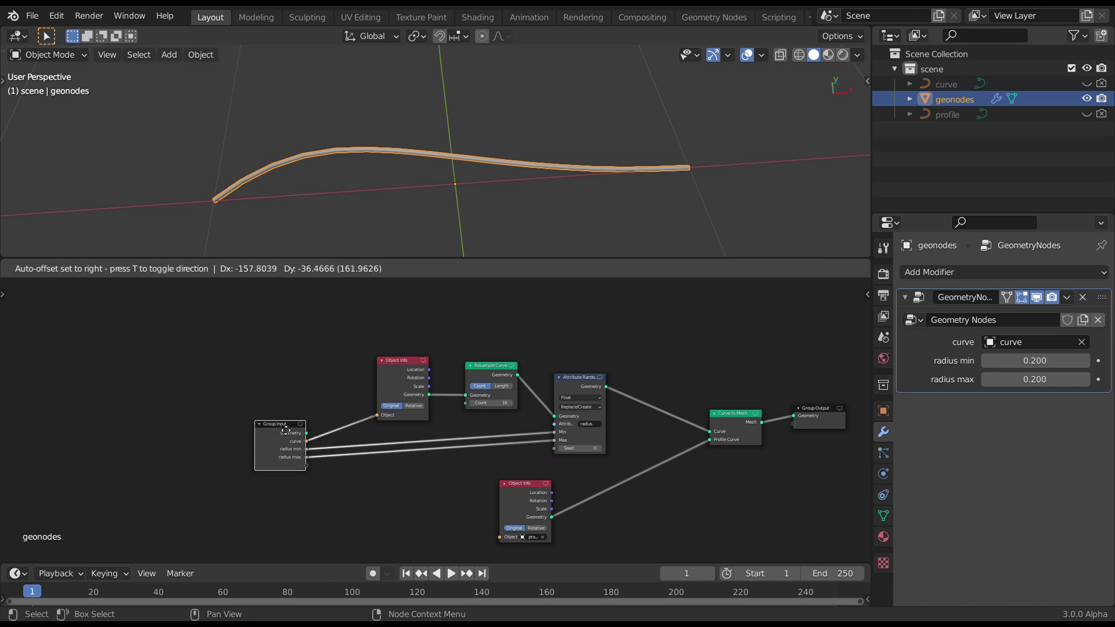
left_click_drag(587, 384, 630, 379)
left_click(517, 340)
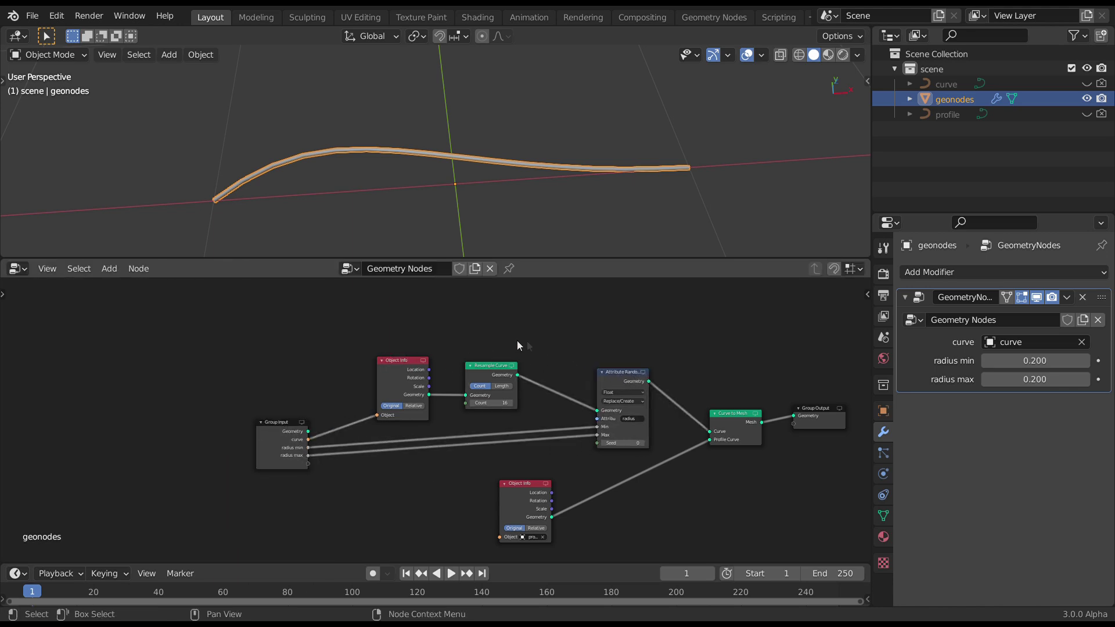
Move the Attribute Randomize node closer to Resample Curve to open space before Curve to Mesh.
middle_click_drag(517, 340, 581, 298, "ctrl")
middle_click_drag(634, 345, 539, 347)
scroll(539, 348, "up", 3)
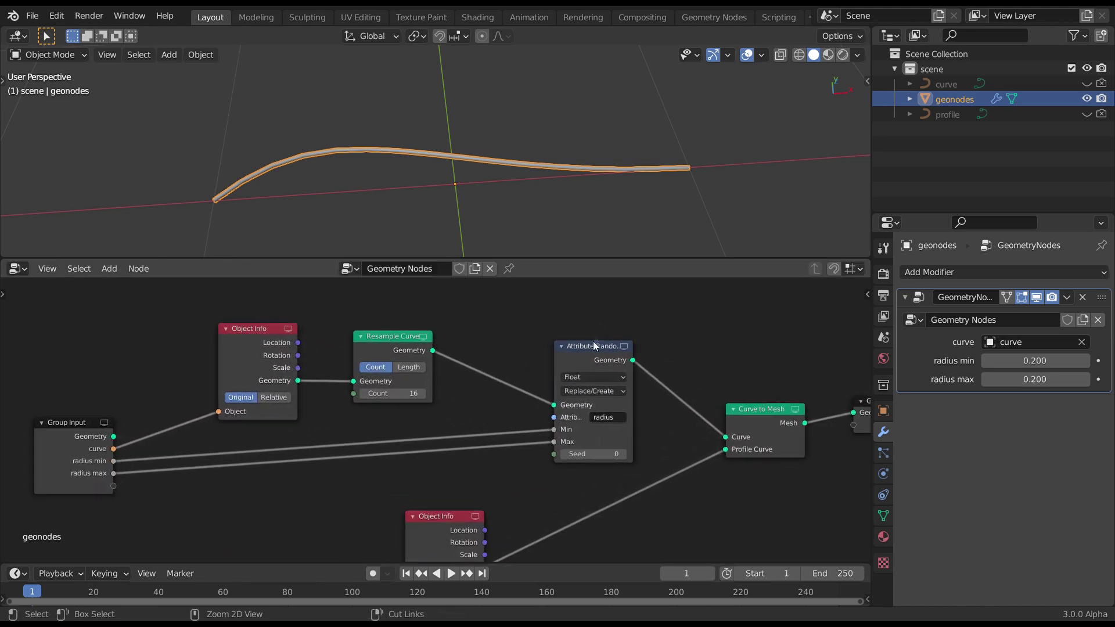
left_click_drag(589, 353, 522, 361)
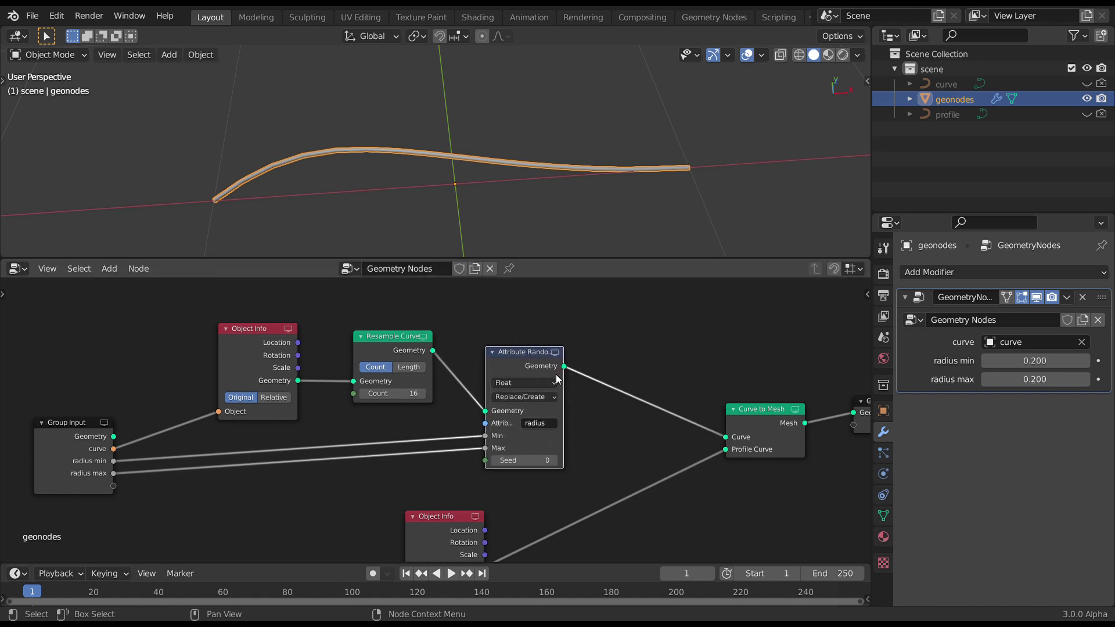
middle_click_drag(553, 363, 421, 356)
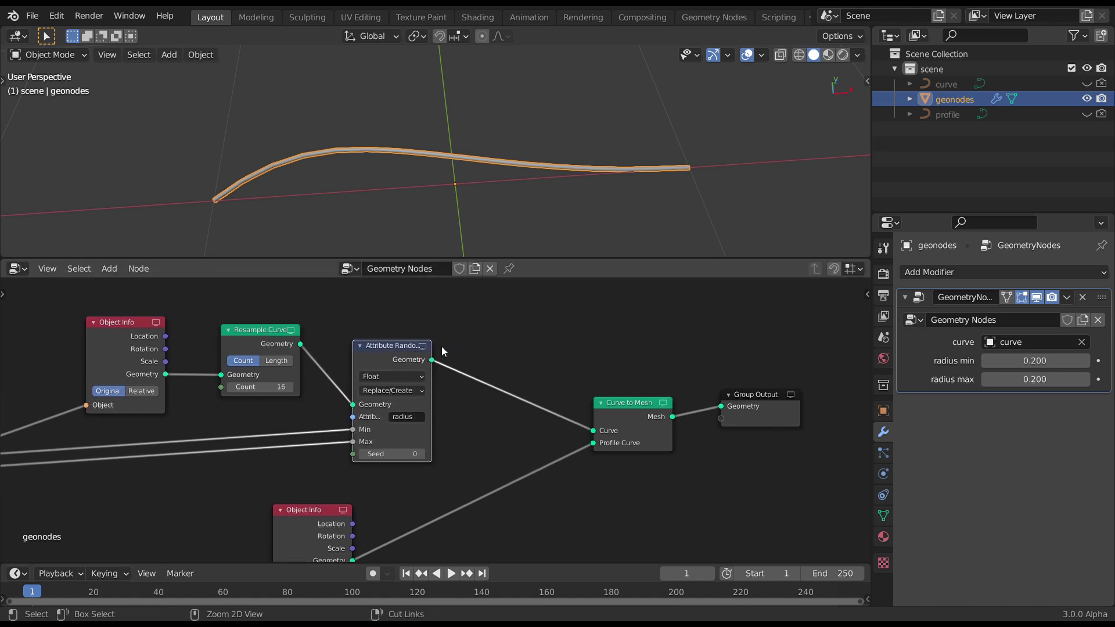
Insert a second Attribute Randomize node between the radius randomizer and Curve to Mesh.
left_click(110, 269)
mouse_move(174, 307)
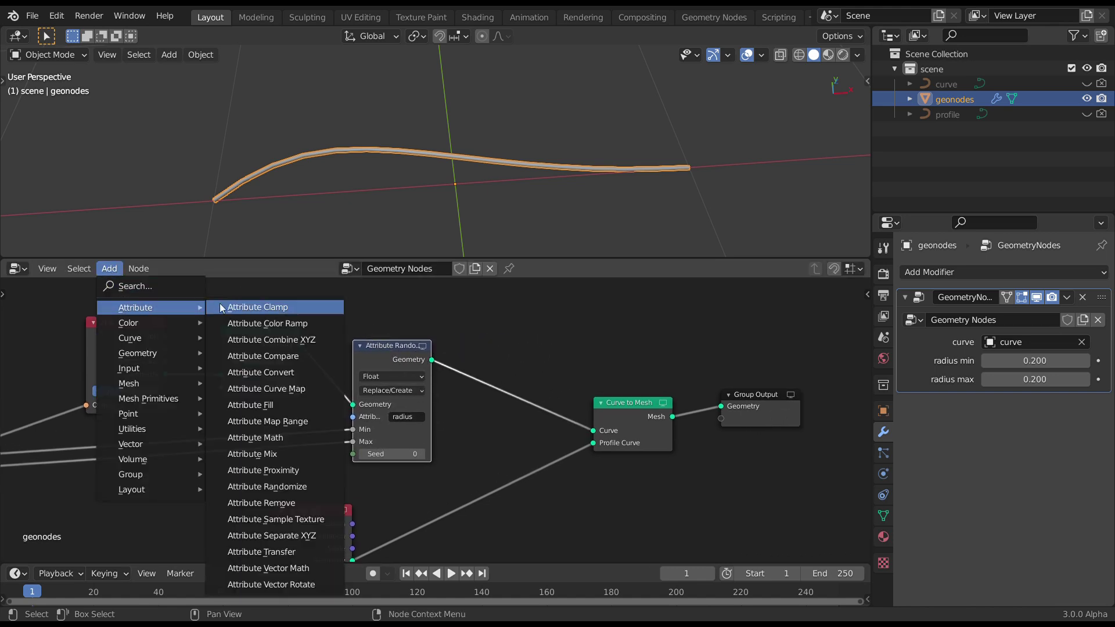
left_click(295, 487)
left_click(472, 322)
scroll(551, 361, "up", 1)
scroll(566, 371, "up", 2)
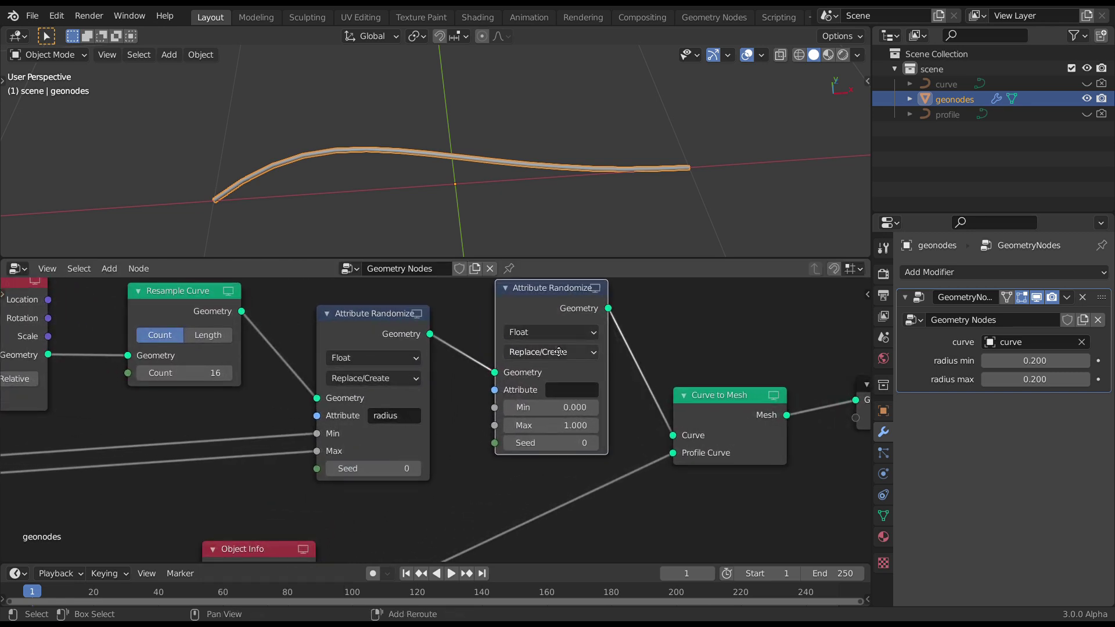
Set the new Attribute Randomize node to the position attribute with the Vector data type.
left_click_drag(577, 394, 592, 394)
left_click(540, 408)
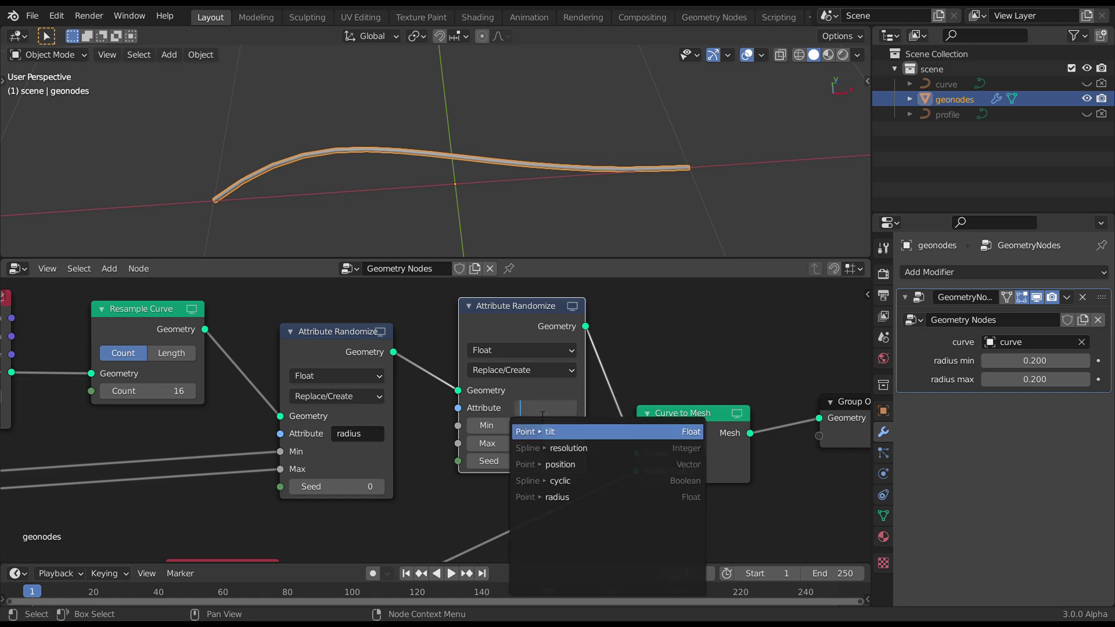
left_click(567, 466)
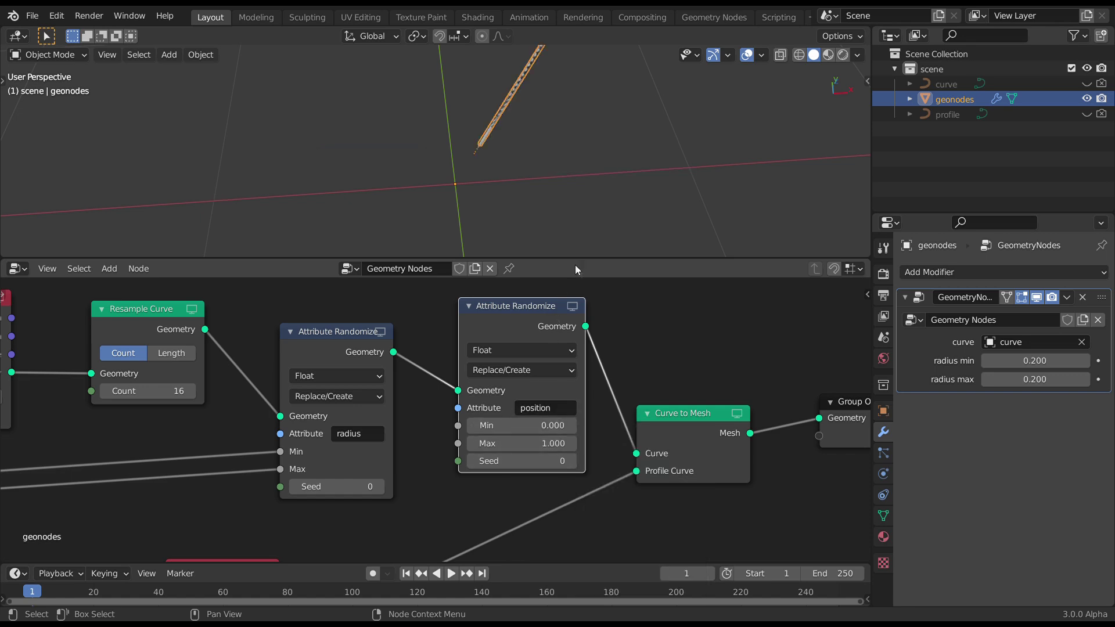
scroll(530, 354, "down", 1)
left_click(530, 354)
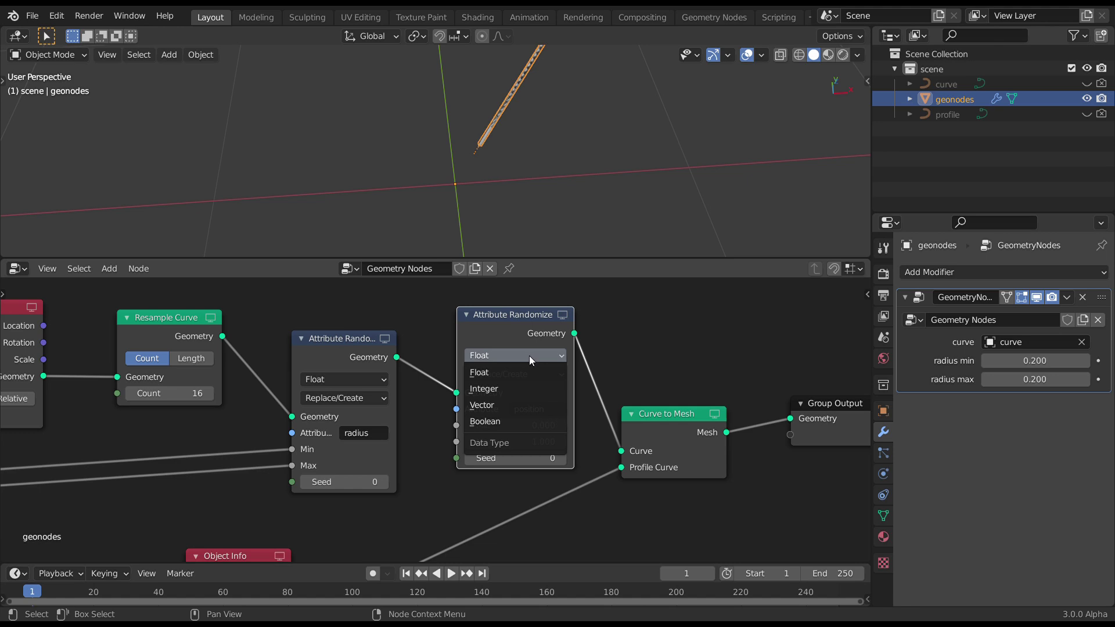
left_click(528, 399)
Set the position randomizer's seed to -8 and inspect the curve from another angle.
middle_click_drag(567, 200, 633, 175)
mouse_move(519, 548)
left_mouse_down()
mouse_move(552, 554)
mouse_move(511, 554)
left_mouse_up()
middle_click_drag(601, 112, 472, 158)
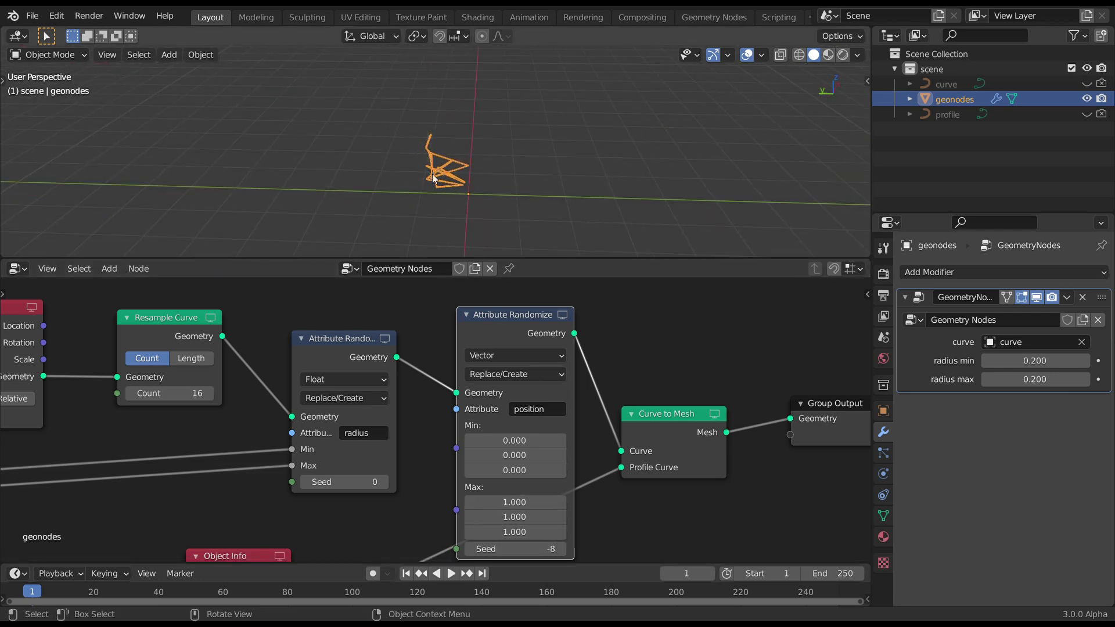
middle_click_drag(476, 116, 494, 186)
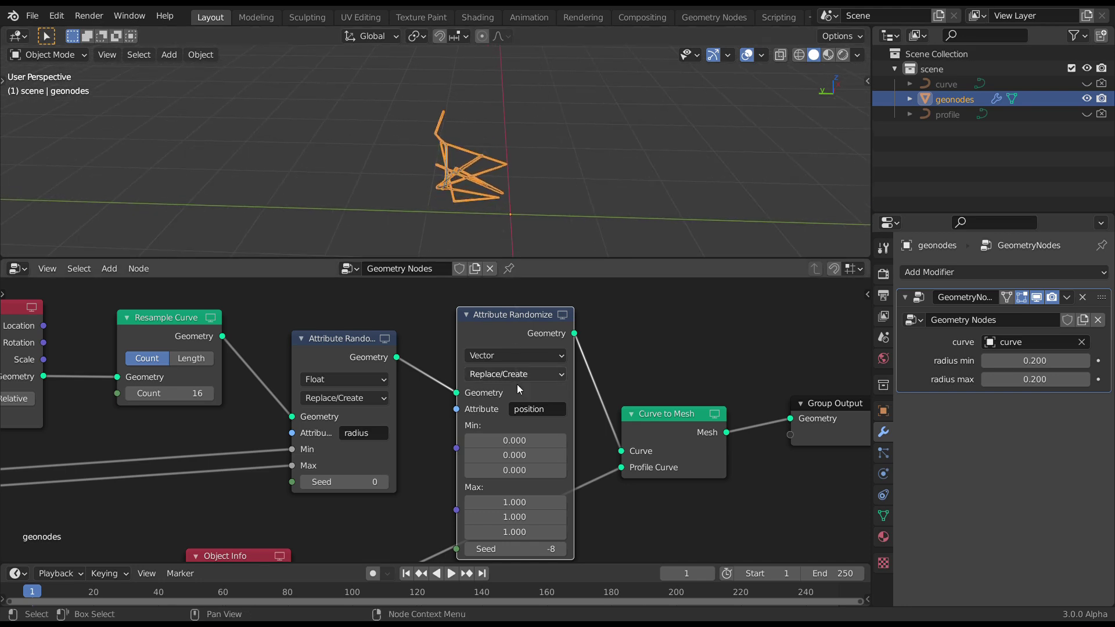
Change the position randomizer's operation to Add and inspect the curve from a new angle.
left_click(524, 374)
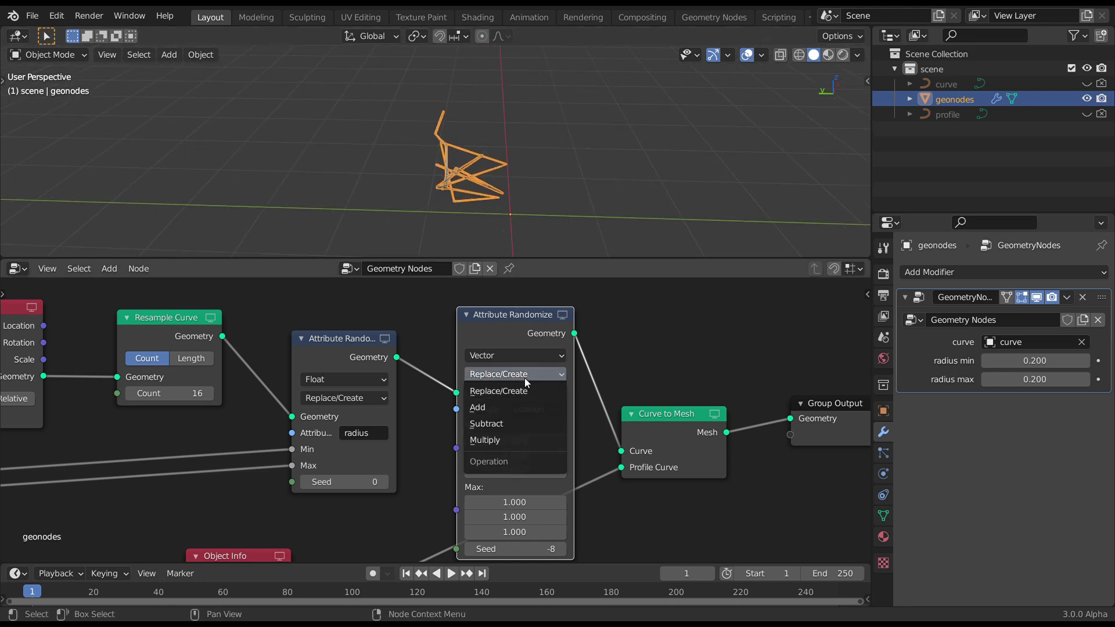
left_click(525, 409)
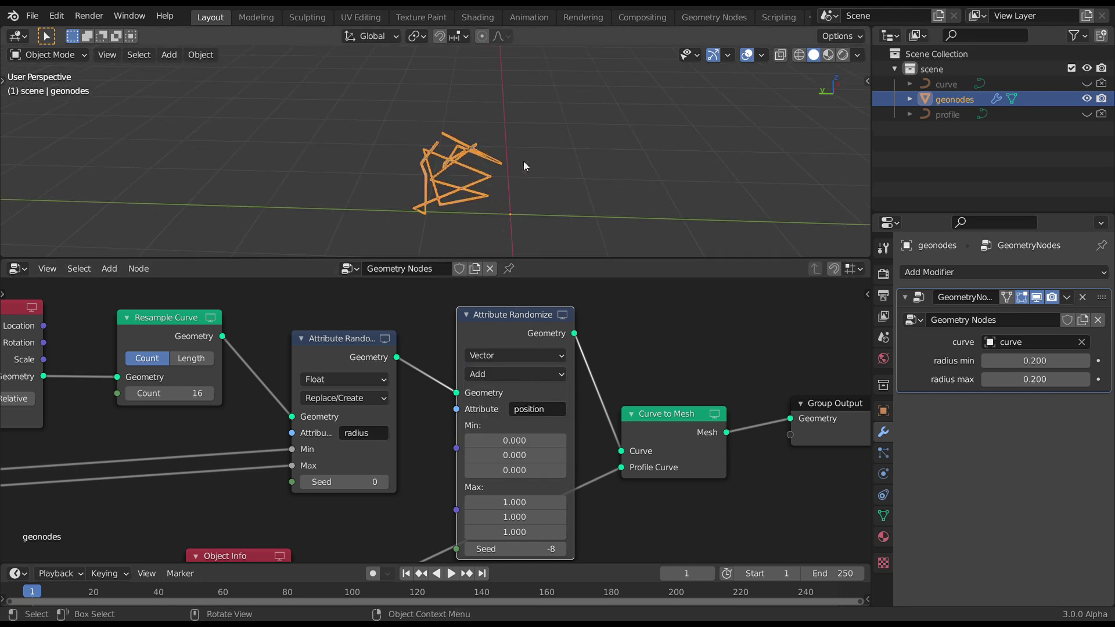
middle_click_drag(524, 166, 505, 224)
Move the profile's Object Info node below Curve to Mesh, clear of the position randomizer.
scroll(519, 428, "down", 2)
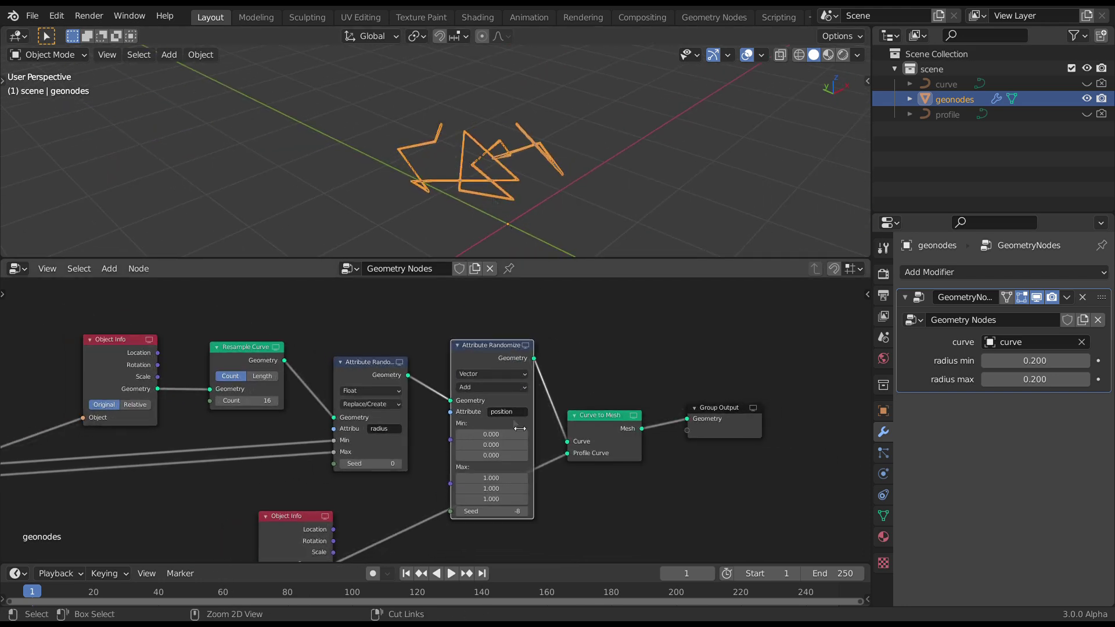
middle_click_drag(552, 376, 545, 330)
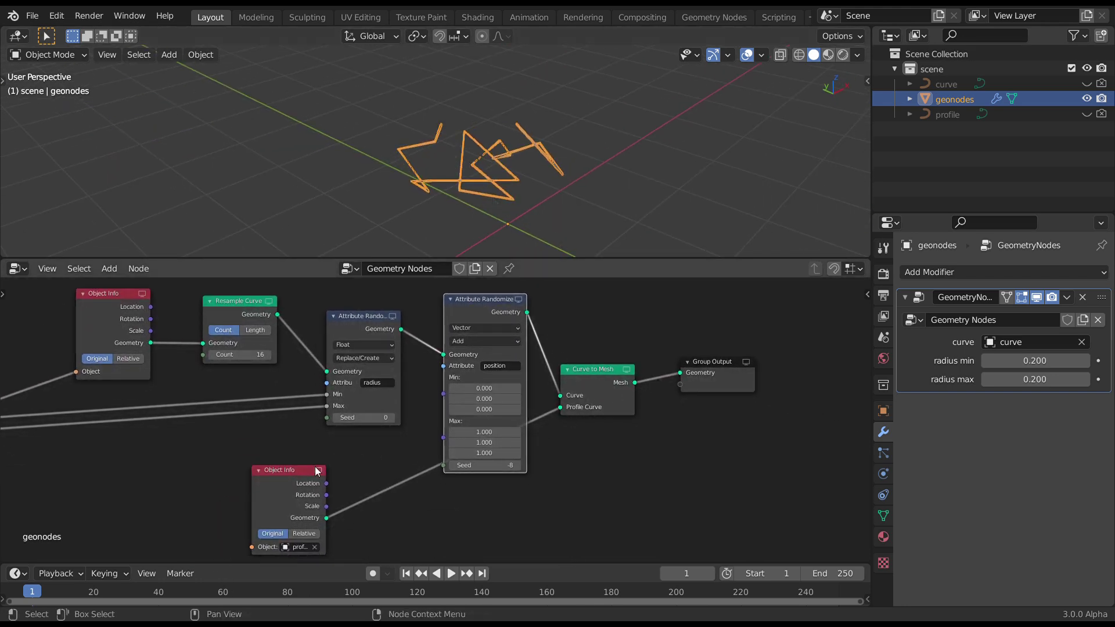
left_click_drag(315, 471, 596, 505)
middle_click_drag(587, 428, 673, 448)
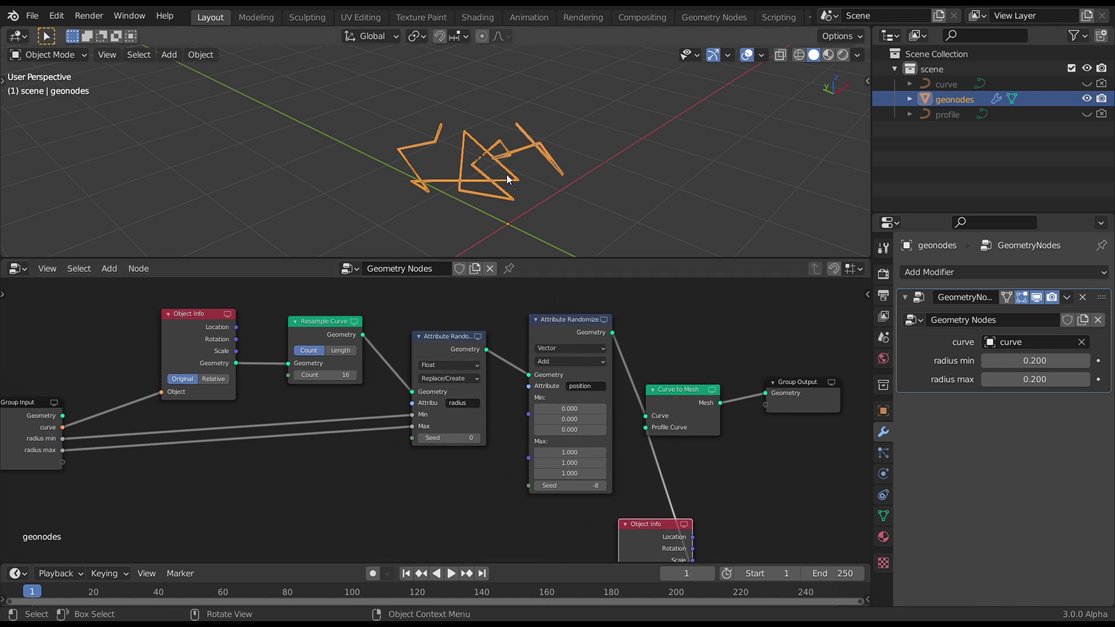
Add a Value node below the randomizers and connect it to the position randomizer's Max input.
scroll(506, 174, "up", 4)
middle_click_drag(423, 346, 360, 329)
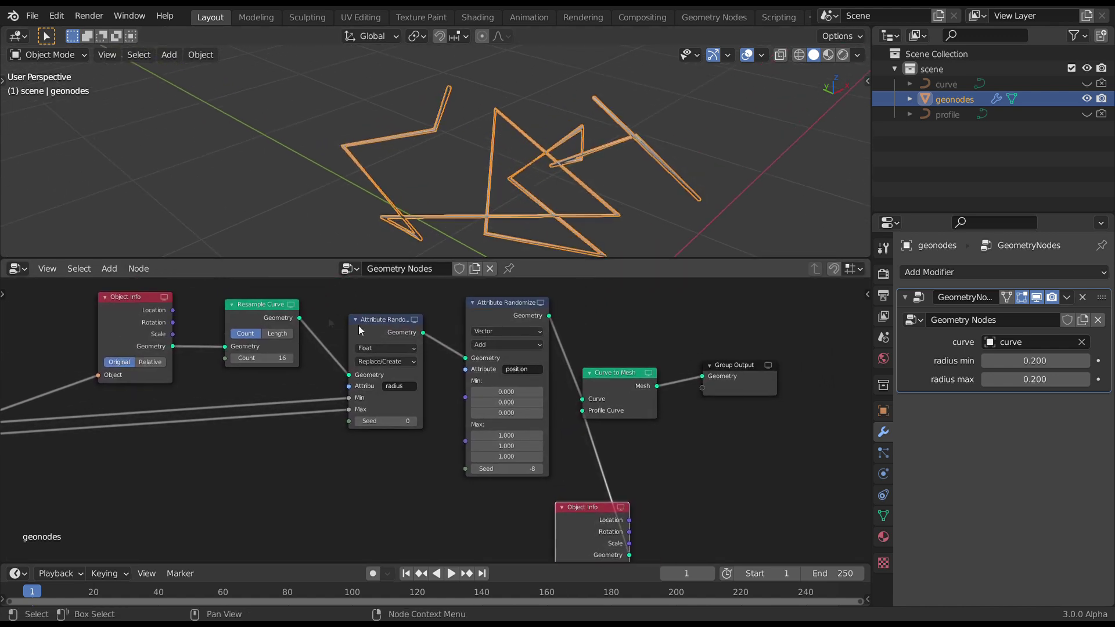
left_click(119, 274)
mouse_move(163, 372)
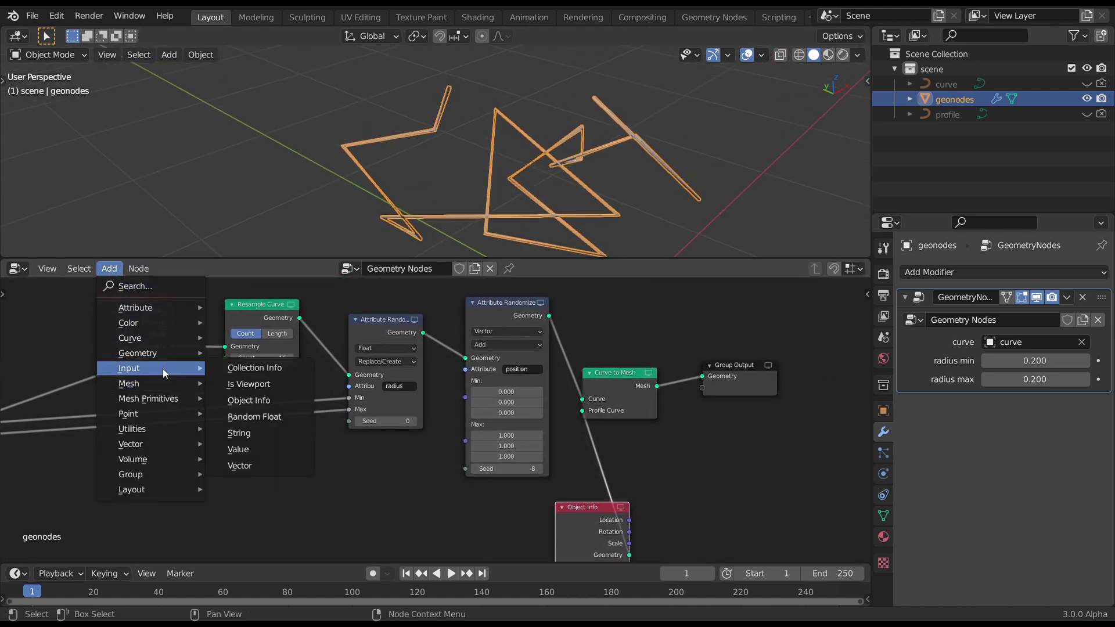
left_click(238, 449)
left_click(355, 500)
middle_click_drag(410, 468, 441, 405)
scroll(441, 403, "up", 2)
left_click_drag(423, 458, 525, 361)
middle_click_drag(529, 364, 503, 447)
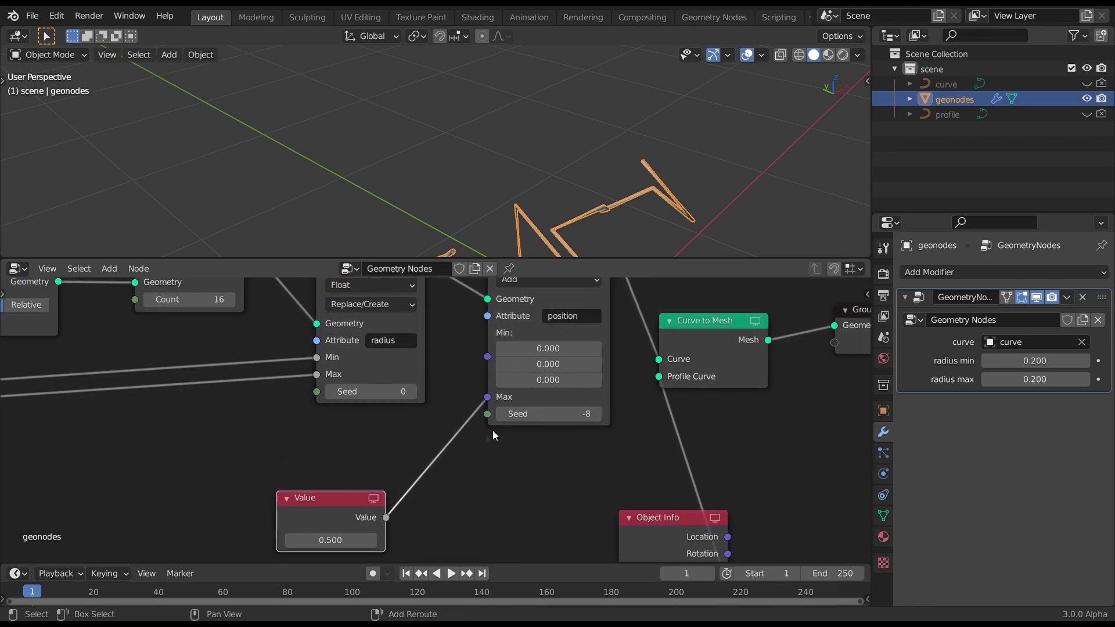
Try 0.6 and 0.1 in the Value node while checking the curve, and leave it at 0.3.
mouse_move(331, 541)
left_mouse_down()
mouse_move(342, 541)
mouse_move(285, 540)
mouse_move(314, 540)
left_mouse_up()
middle_click_drag(530, 204, 524, 110, "shift")
scroll(524, 116, "down", 3)
middle_click_drag(513, 174, 507, 173)
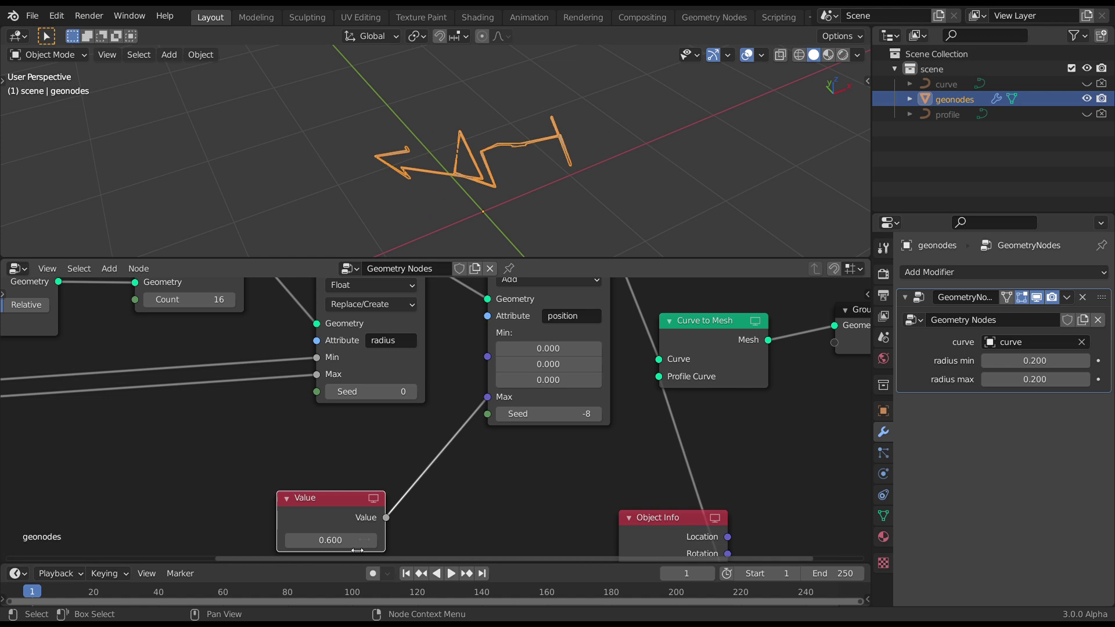
left_click_drag(355, 541, 333, 540)
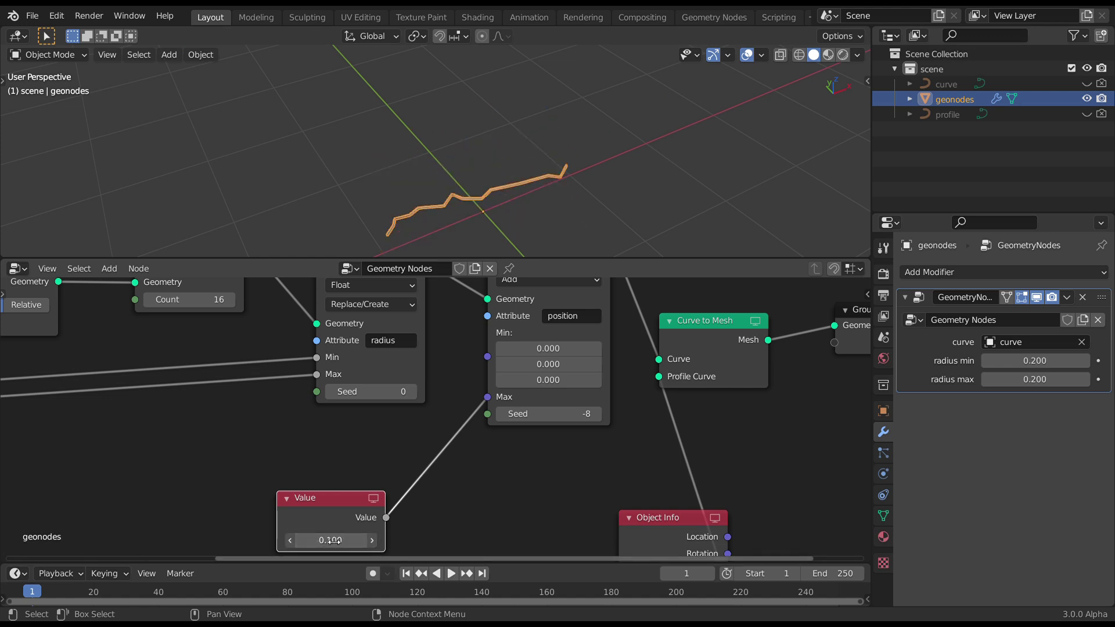
key("Home")
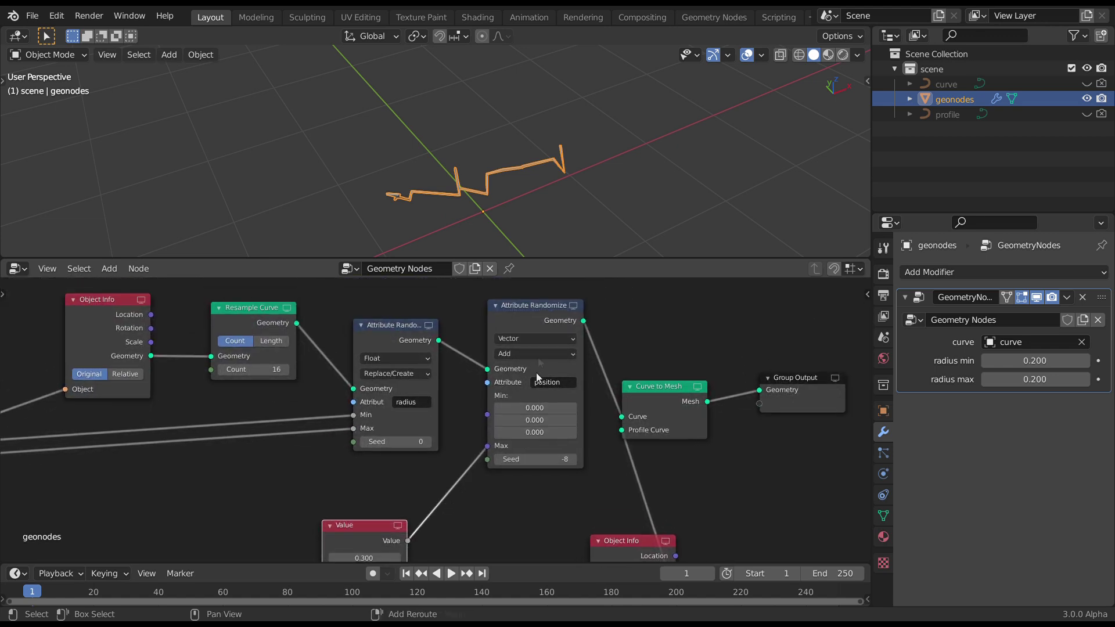
Move the radius randomizer and the Value node farther from the position randomizer to make room.
left_click_drag(408, 328, 388, 307)
scroll(511, 370, "down", 2, "shift")
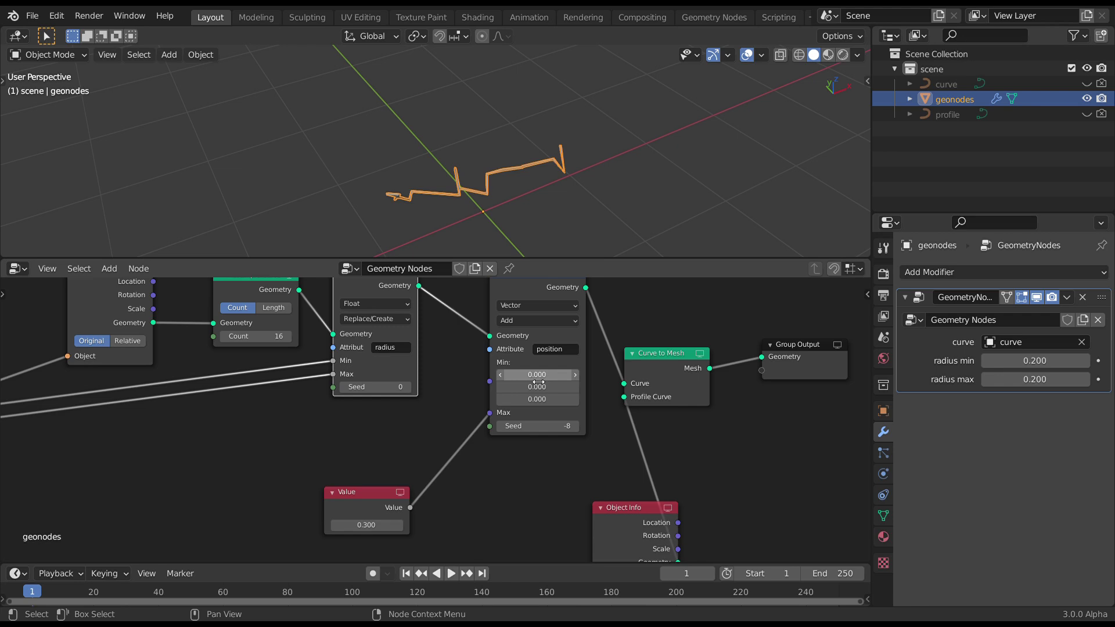
left_click_drag(355, 500, 292, 500)
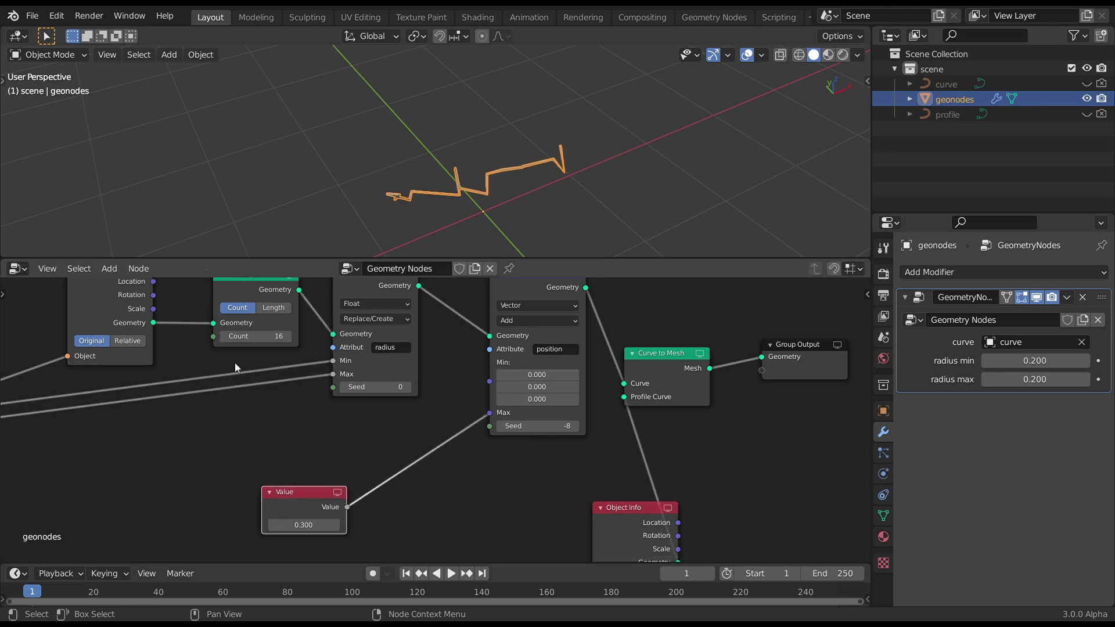
Add a Math node and place it above the Value node, below the randomizers.
left_click(108, 268)
mouse_move(178, 435)
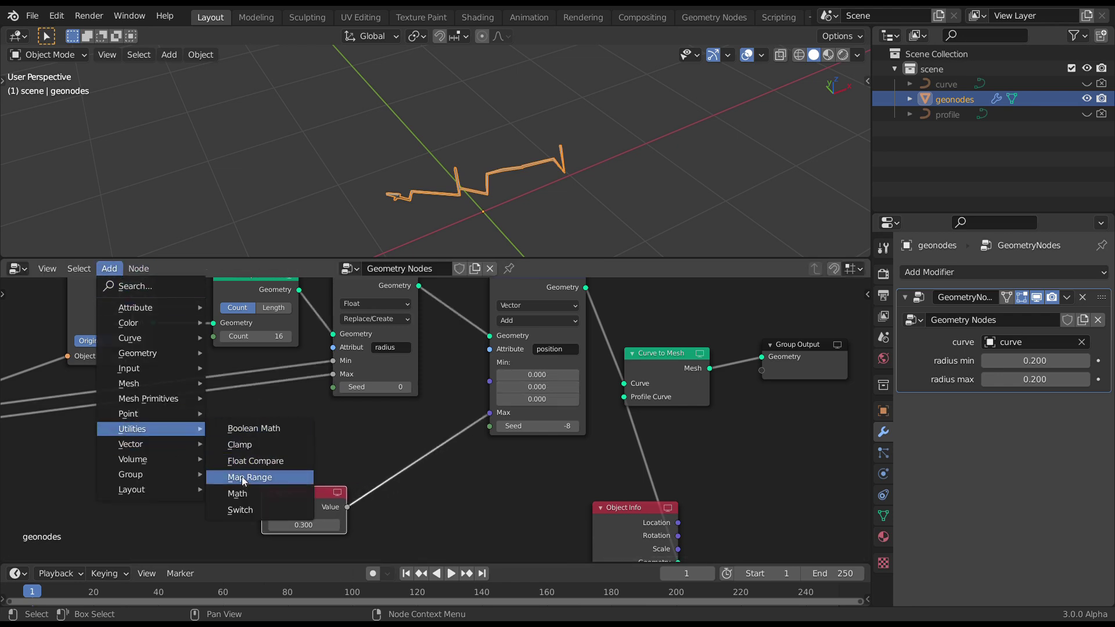
left_click(241, 493)
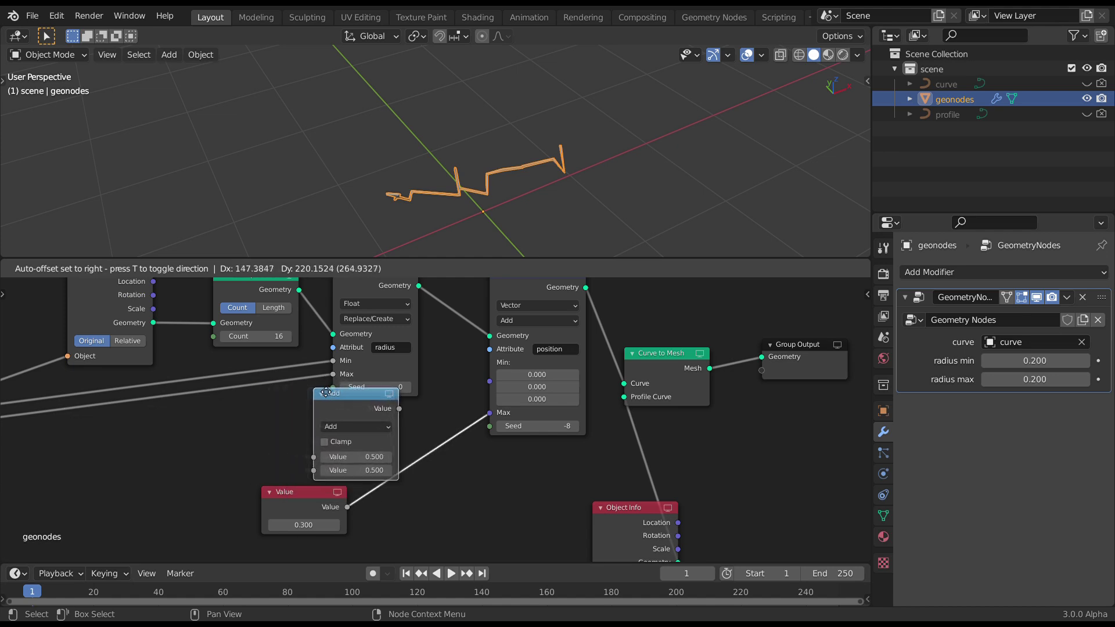
left_click(148, 440)
middle_click_drag(401, 411, 485, 323)
left_click_drag(386, 405, 319, 536)
left_click_drag(285, 357, 414, 377)
scroll(360, 406, "up", 3)
middle_click_drag(337, 420, 390, 348)
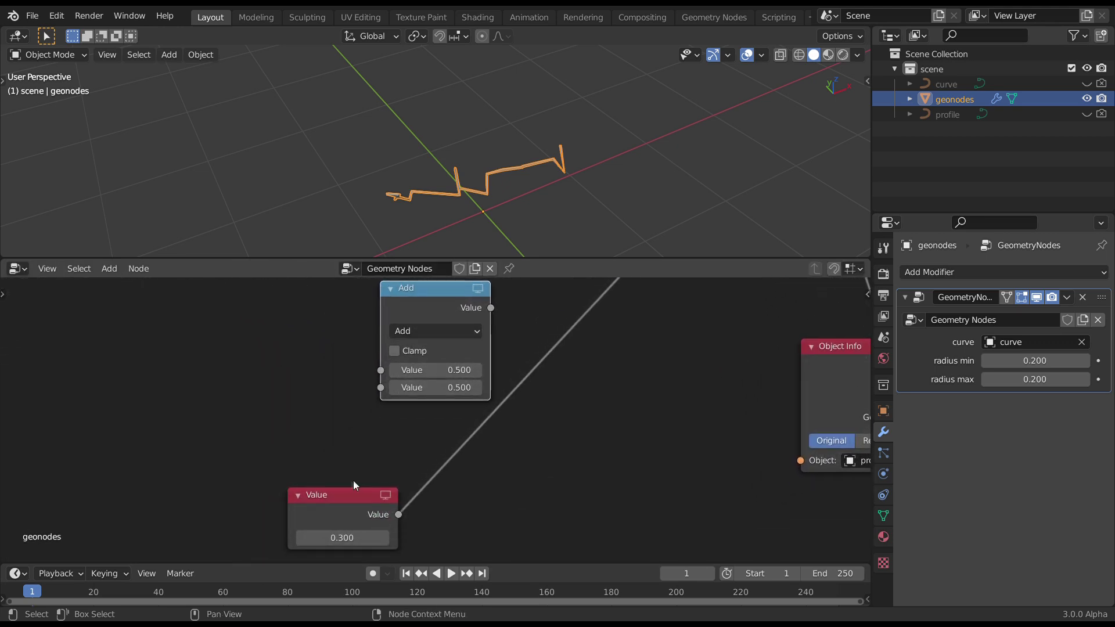
Connect the Value node to the Math node's first input and make it multiply by -1.
left_click_drag(351, 494, 254, 505)
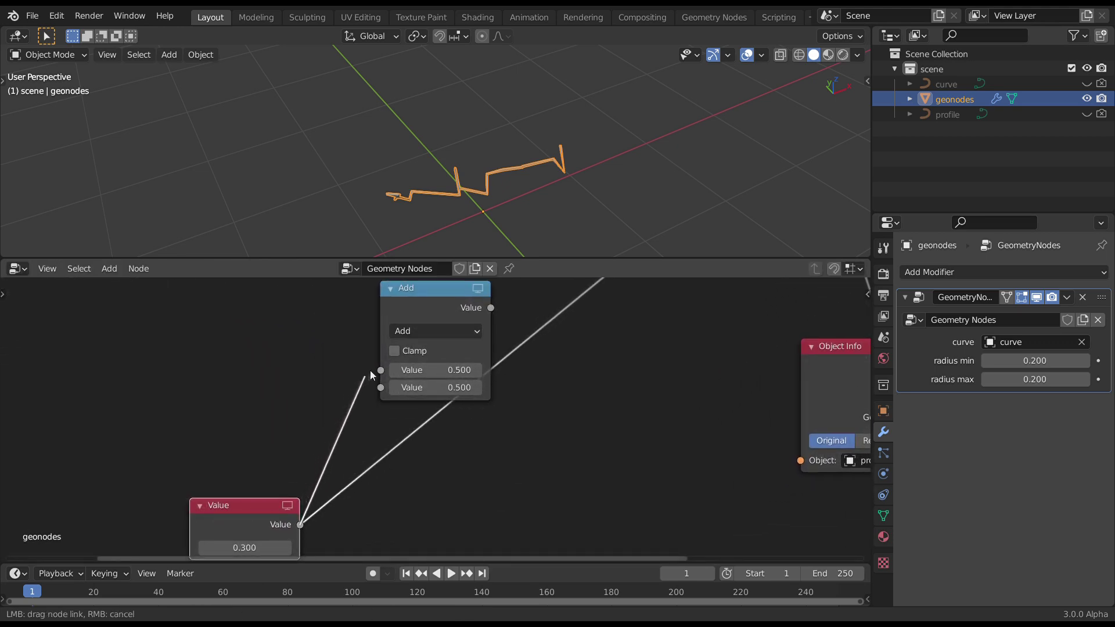
left_click_drag(370, 370, 378, 366)
left_click(424, 330)
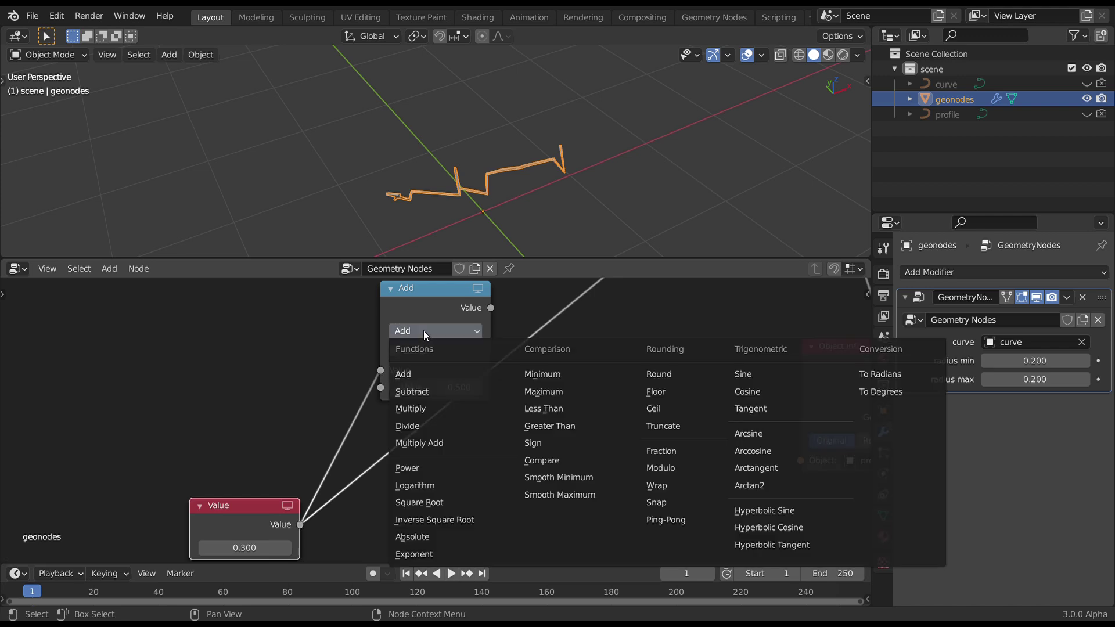
left_click(437, 410)
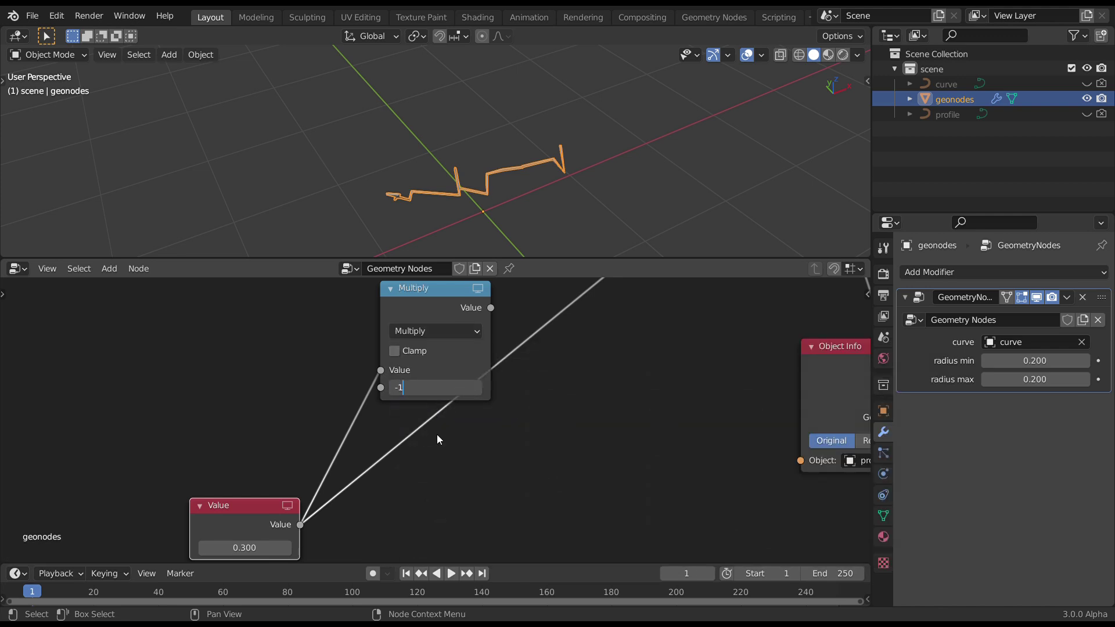
middle_click_drag(437, 439, 351, 461)
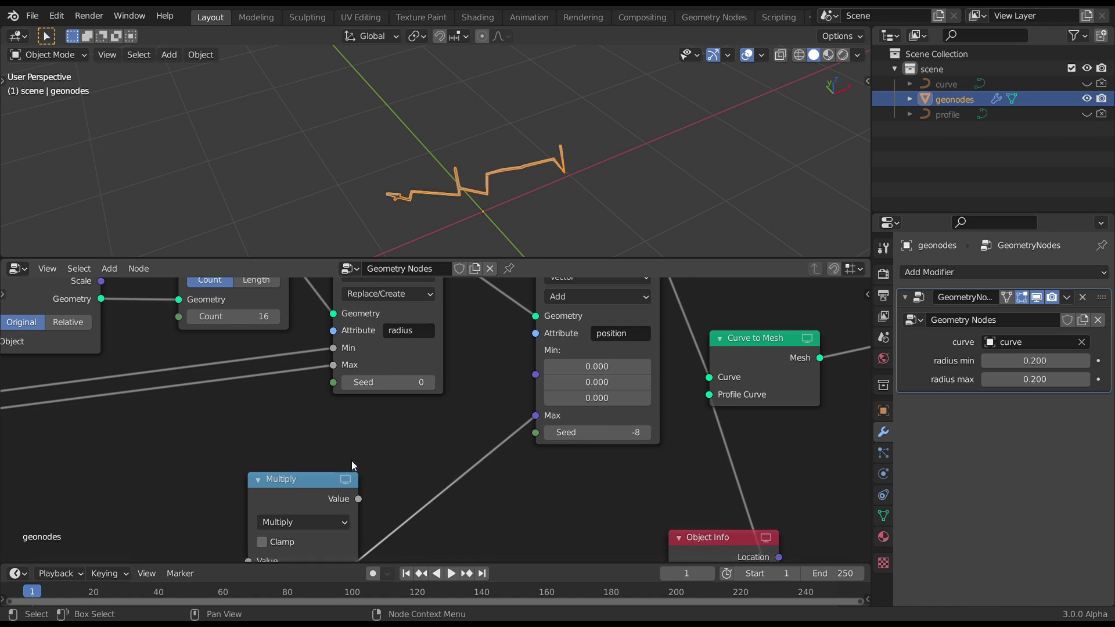
Connect the Multiply output to the position randomizer's Min input and shift the Multiply node up slightly.
left_click_drag(359, 499, 510, 410)
left_click_drag(543, 377, 545, 375)
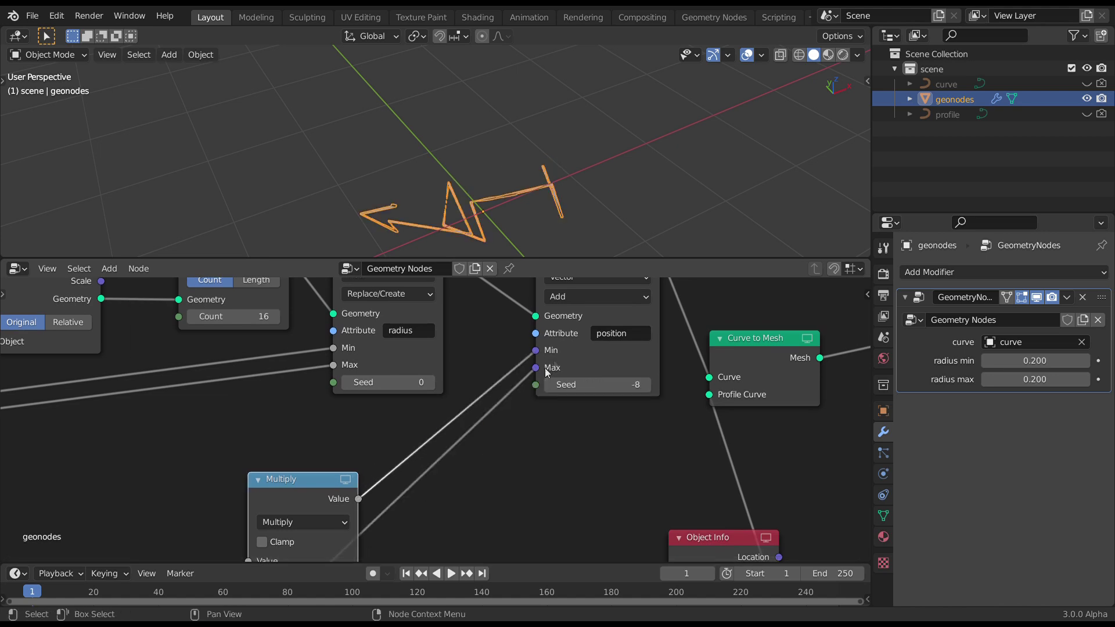
middle_click_drag(623, 334, 578, 437)
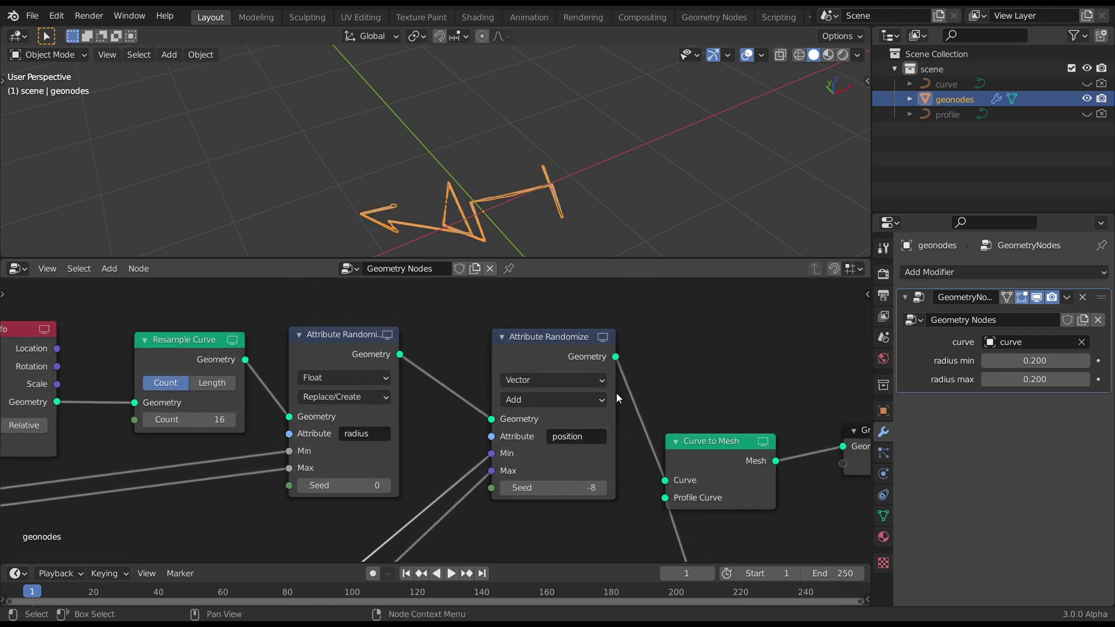
middle_click_drag(528, 482, 434, 520, "ctrl")
middle_click_drag(435, 519, 470, 397)
left_click_drag(340, 424, 335, 398)
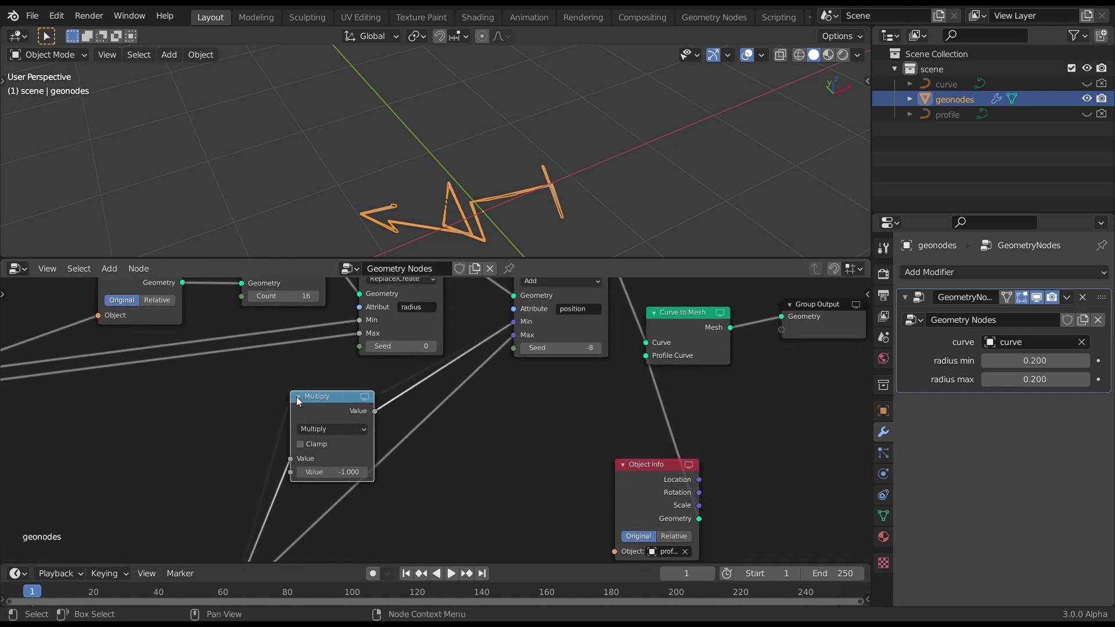
Try collapsing the Multiply node to its header and expand it again.
left_click(297, 396)
middle_click_drag(341, 404, 398, 340)
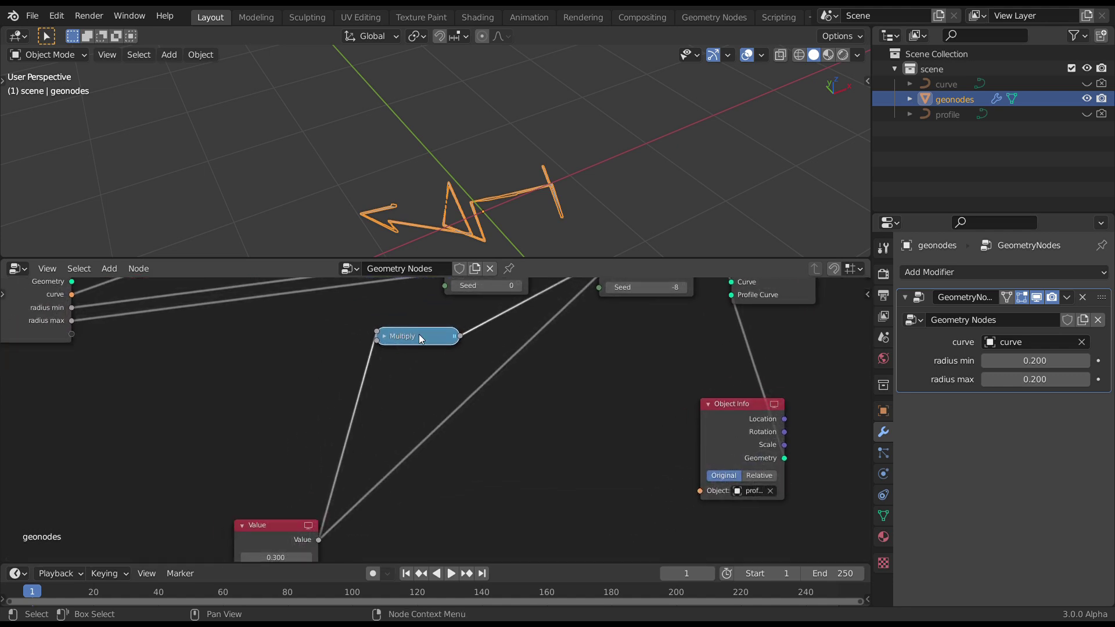
left_click(383, 337)
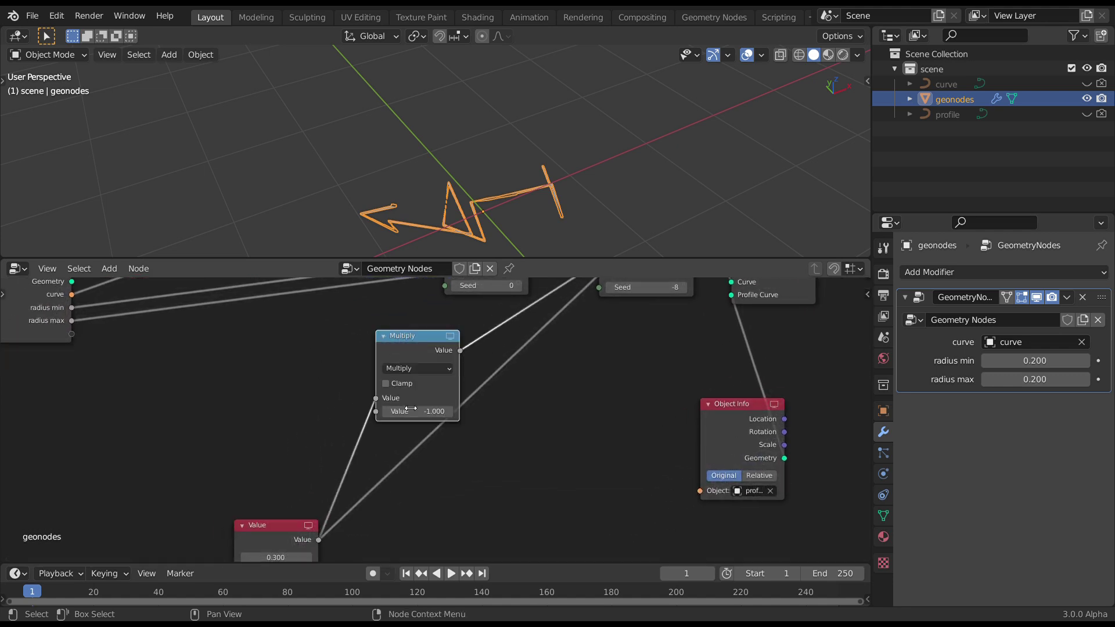
Collapse the Multiply node to its header and move the Value node up closer beneath it.
middle_click_drag(445, 379, 430, 420)
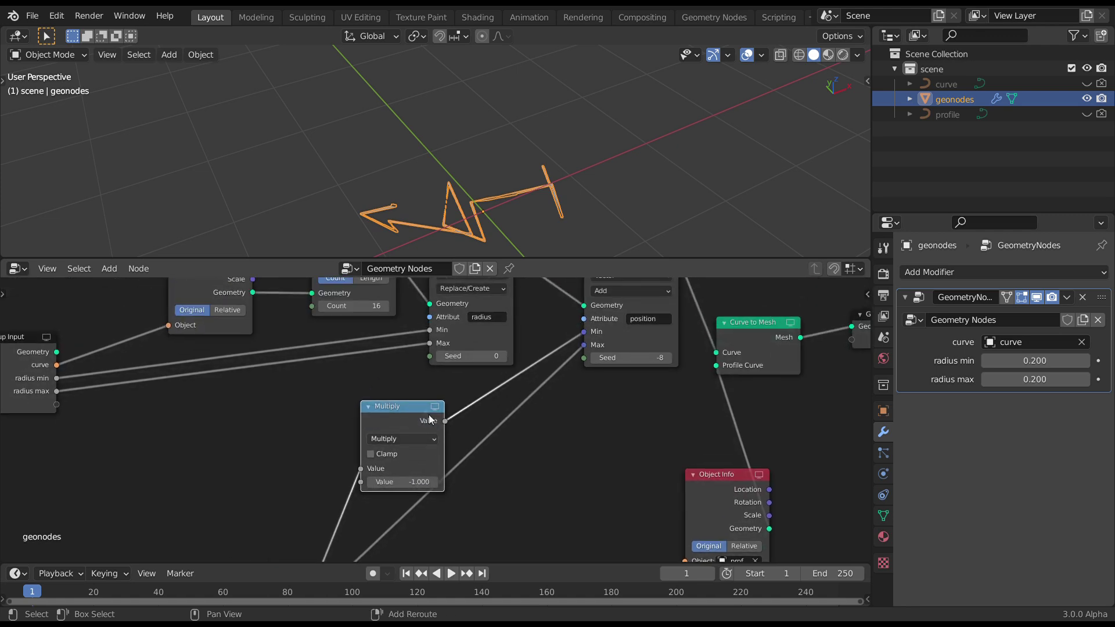
left_click(369, 407)
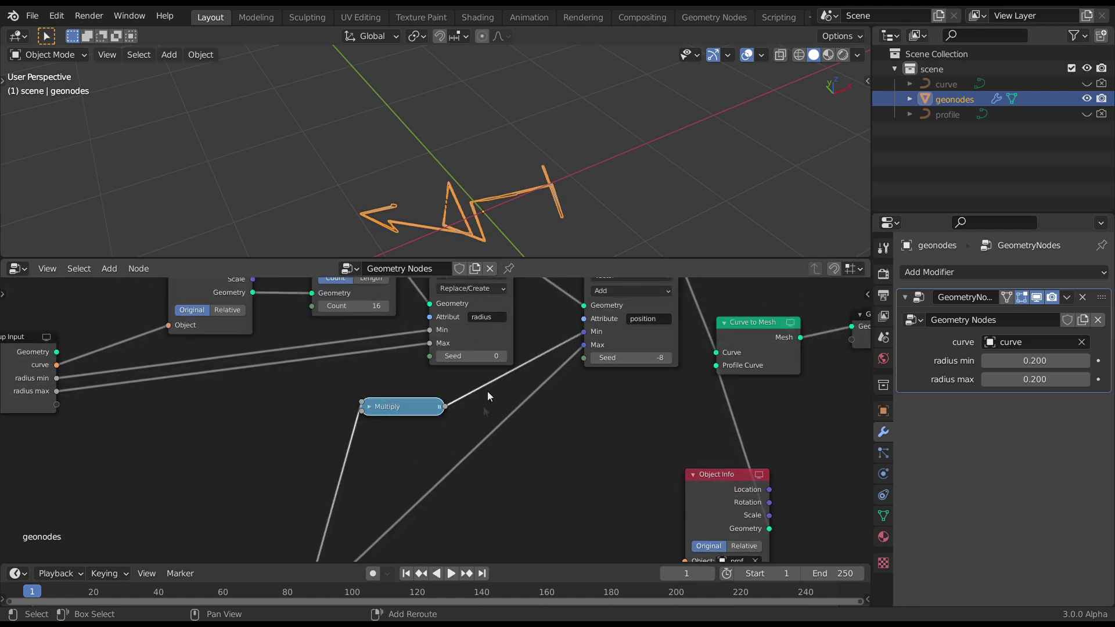
middle_click_drag(501, 431, 483, 398)
middle_click_drag(453, 436, 507, 401, "shift")
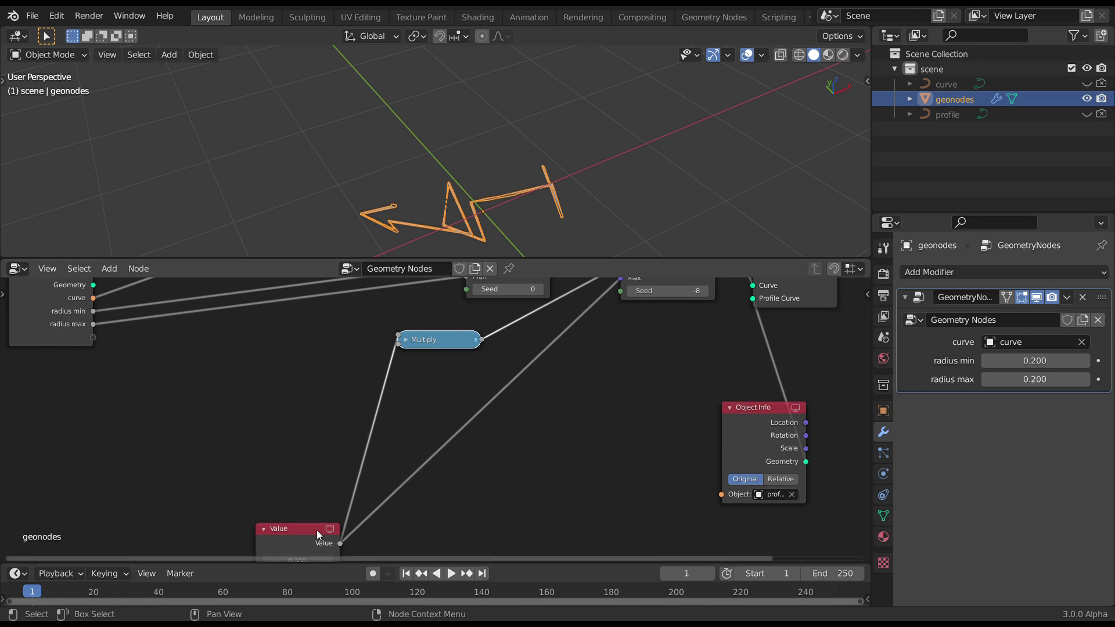
left_click_drag(317, 531, 311, 473)
mouse_move(496, 388)
middle_mouse_down("shift")
mouse_move(444, 490)
mouse_move(504, 369)
middle_mouse_up("shift")
Set the Value node to 0 and inspect the curve without any position displacement.
middle_click_drag(462, 215, 473, 118)
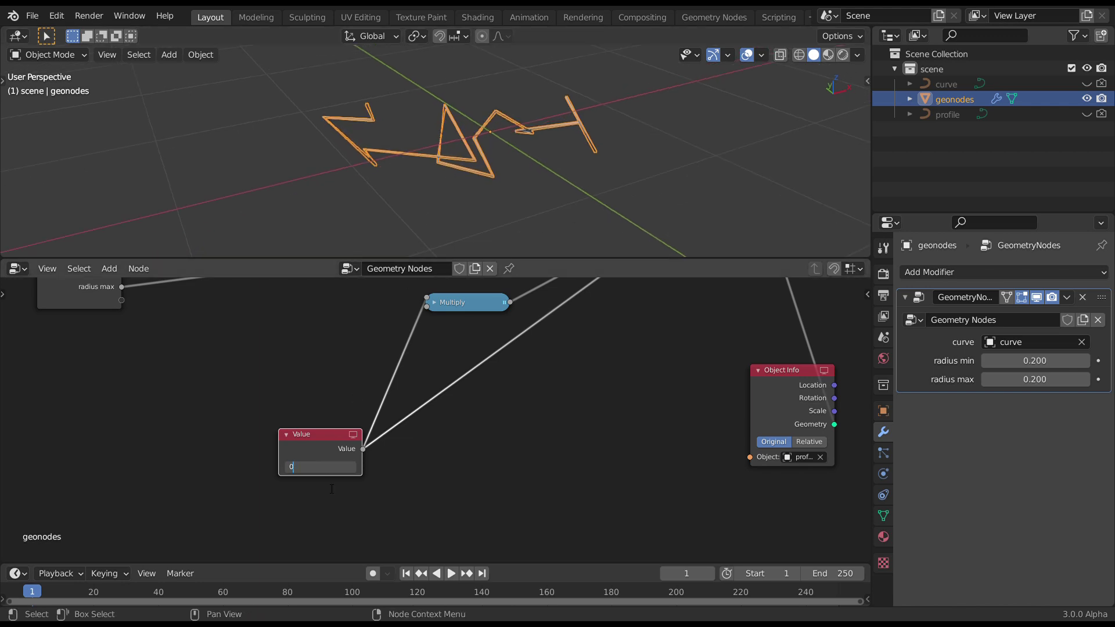
type("0")
key("Return")
middle_click_drag(570, 145, 501, 183)
scroll(511, 133, "up", 3)
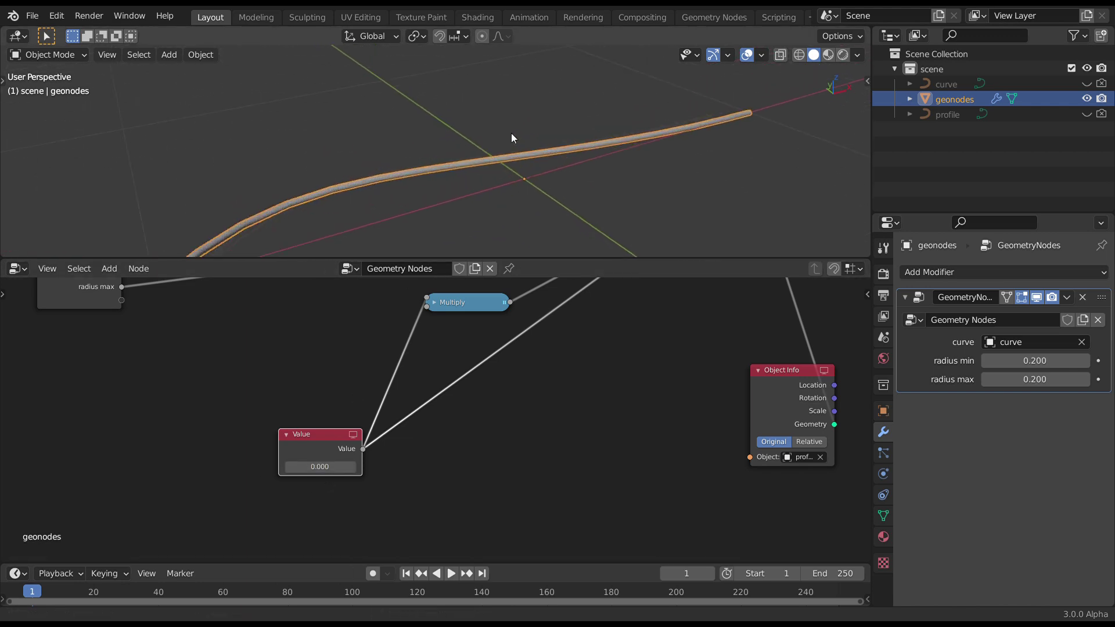
middle_click_drag(511, 138, 523, 143)
Set the Value node to 0.06 and the position randomizer's seed to 6.
left_click_drag(328, 471, 336, 467)
middle_click_drag(645, 432, 529, 508)
middle_click_drag(686, 369, 493, 472)
scroll(458, 421, "up", 2)
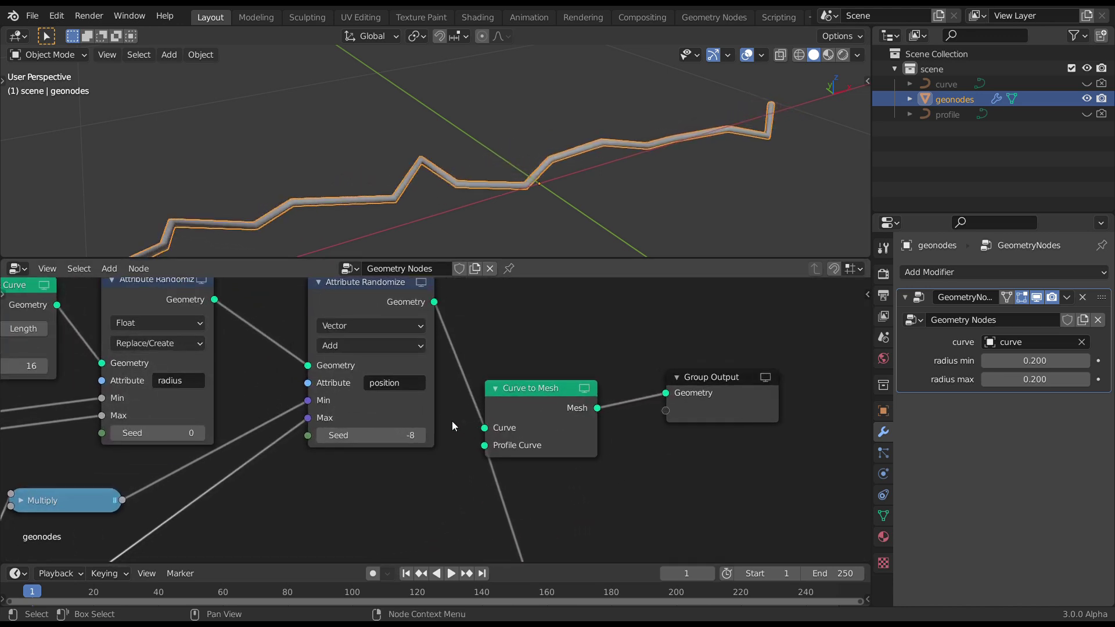
mouse_move(409, 436)
left_mouse_down()
mouse_move(422, 435)
mouse_move(413, 435)
left_mouse_up()
scroll(440, 429, "down", 3)
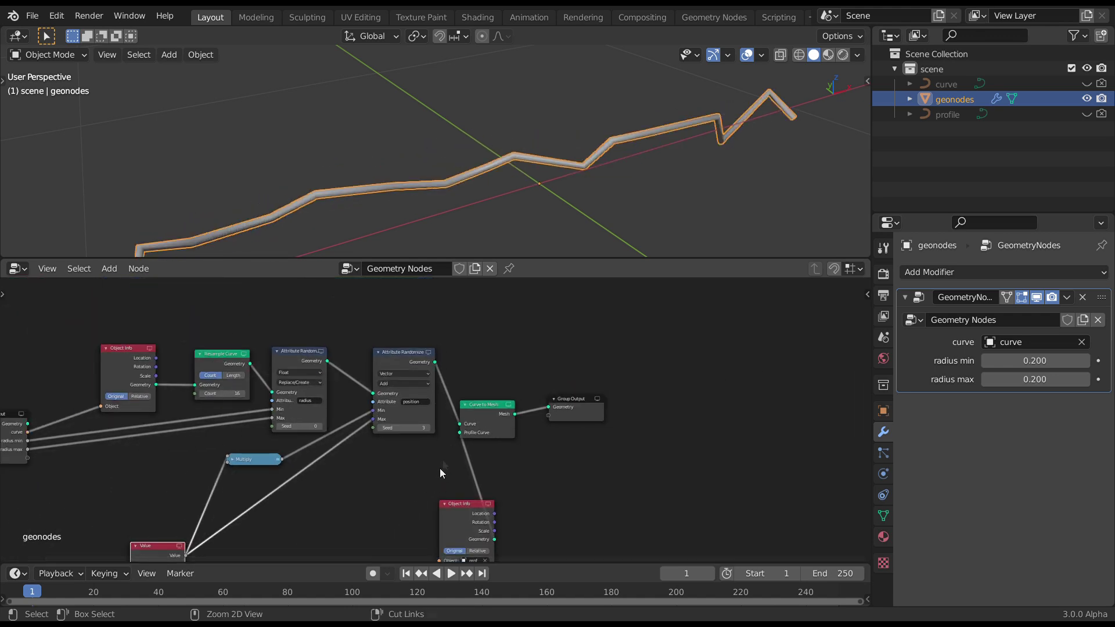
scroll(499, 177, "down", 2)
scroll(408, 420, "up", 3)
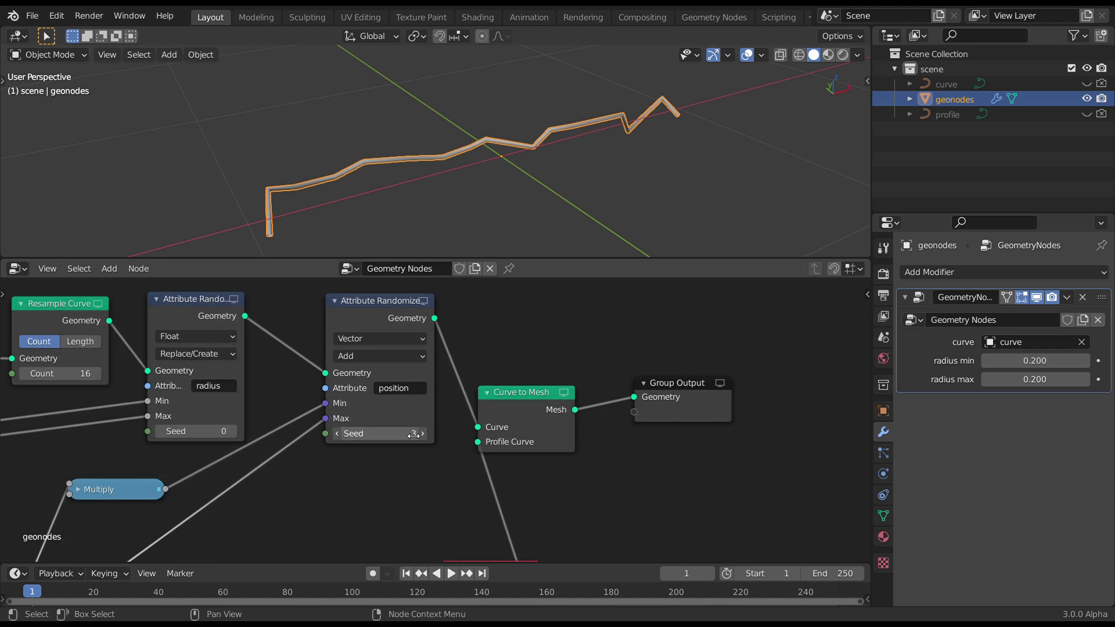
left_click_drag(413, 435, 421, 439)
Move the Group Output, Curve to Mesh and profile Object Info nodes away from the position randomizer to make room.
scroll(554, 394, "down", 4)
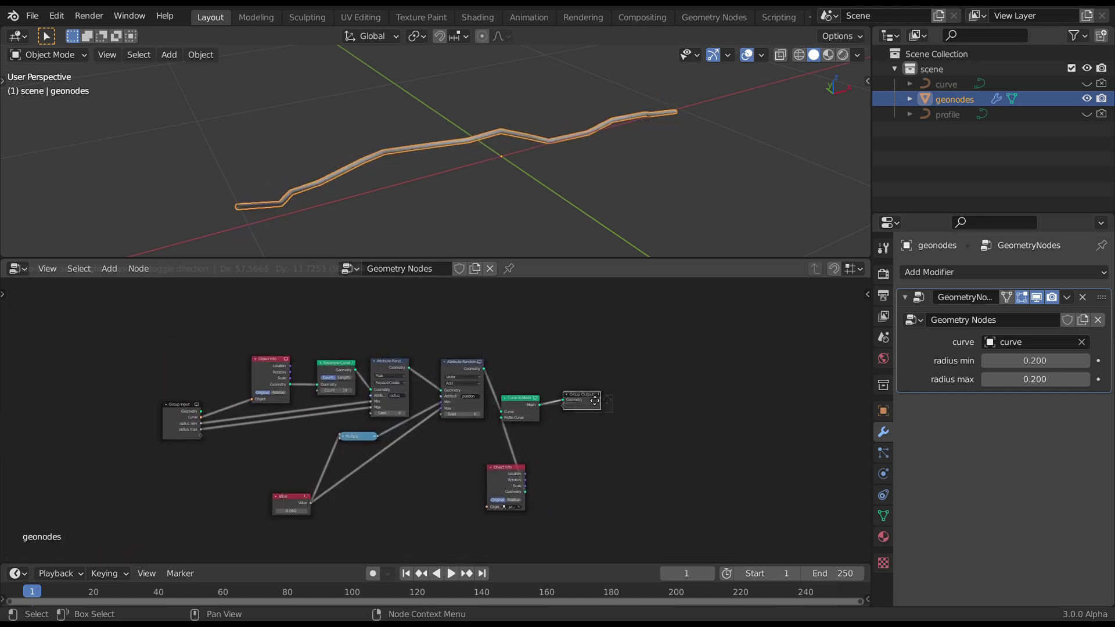
left_click_drag(521, 416, 568, 417)
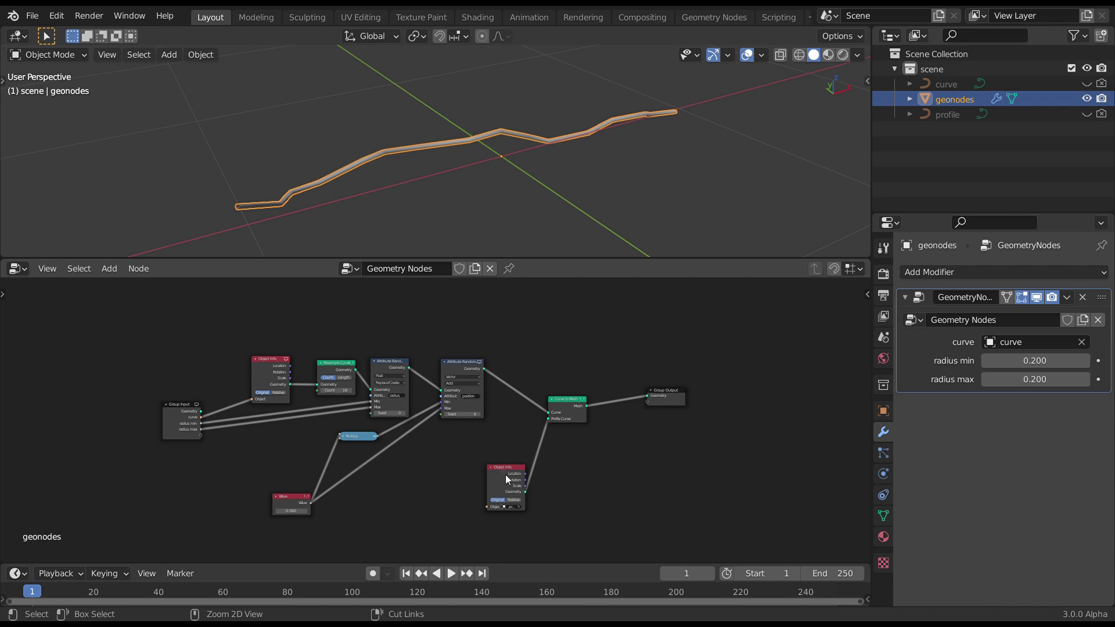
left_click_drag(505, 479, 548, 471)
Add a second Value node below the position randomizer and drive its value with the current frame number.
scroll(427, 379, "up", 1)
left_click(109, 269)
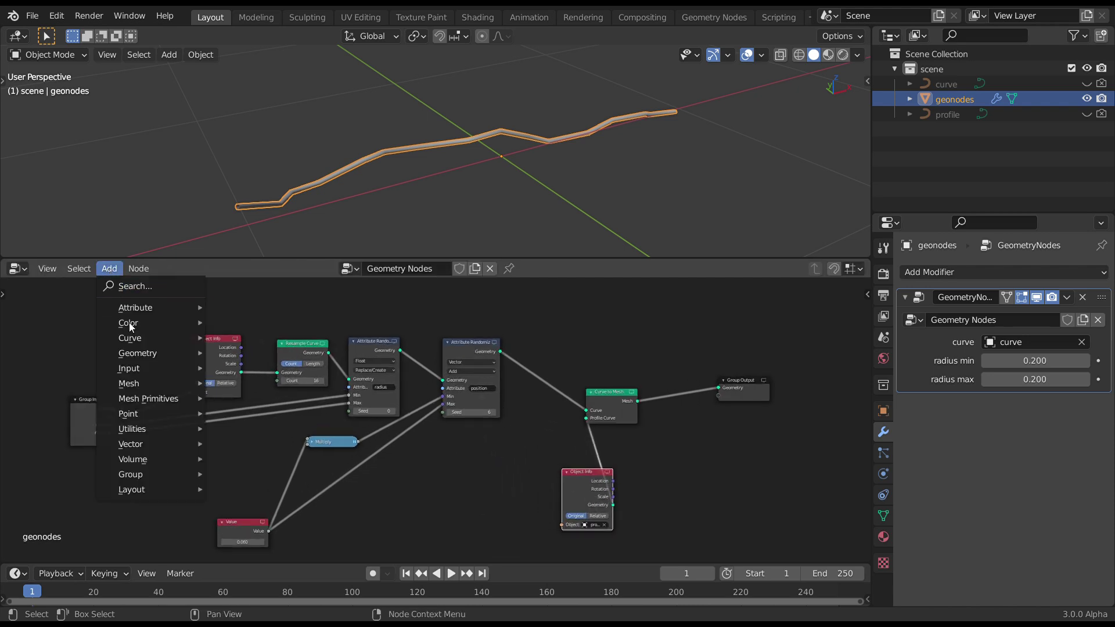
mouse_move(190, 361)
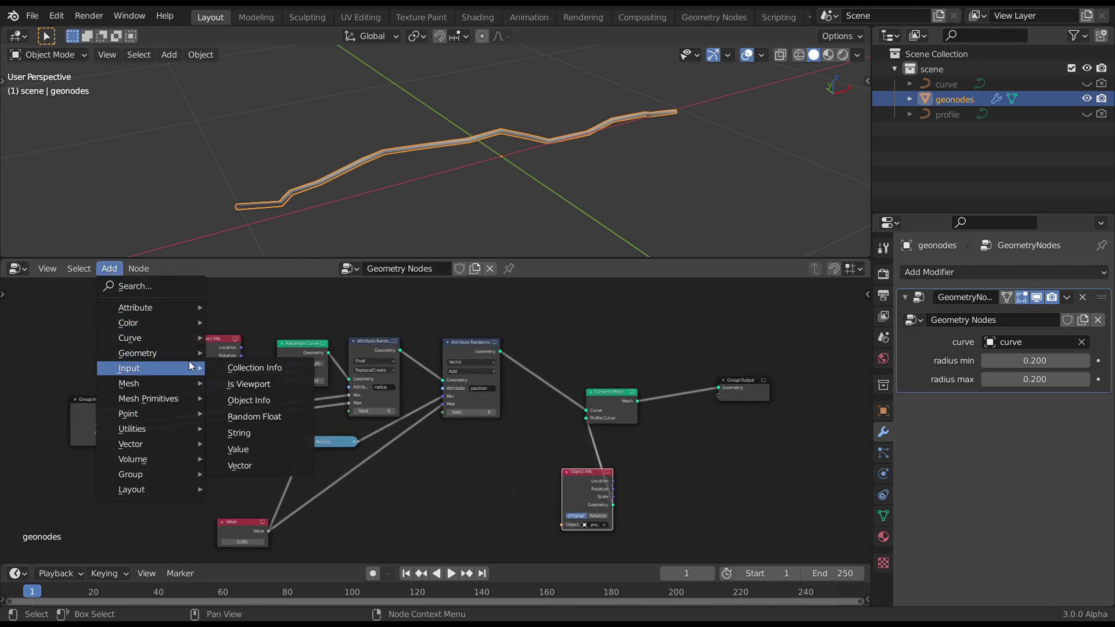
left_click(251, 456)
left_click(410, 462)
scroll(416, 459, "up", 3)
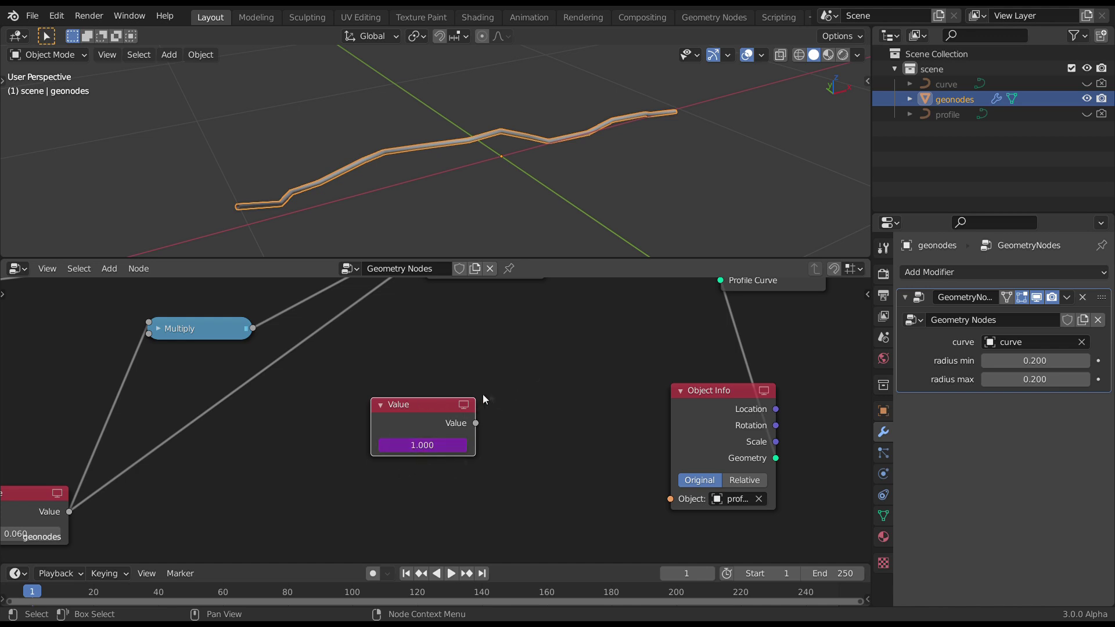
Shift the frame-driven Value node away from the profile Object Info node and connect its output to the position randomizer's Seed input.
middle_click_drag(494, 396, 521, 439)
left_click_drag(431, 453, 332, 456)
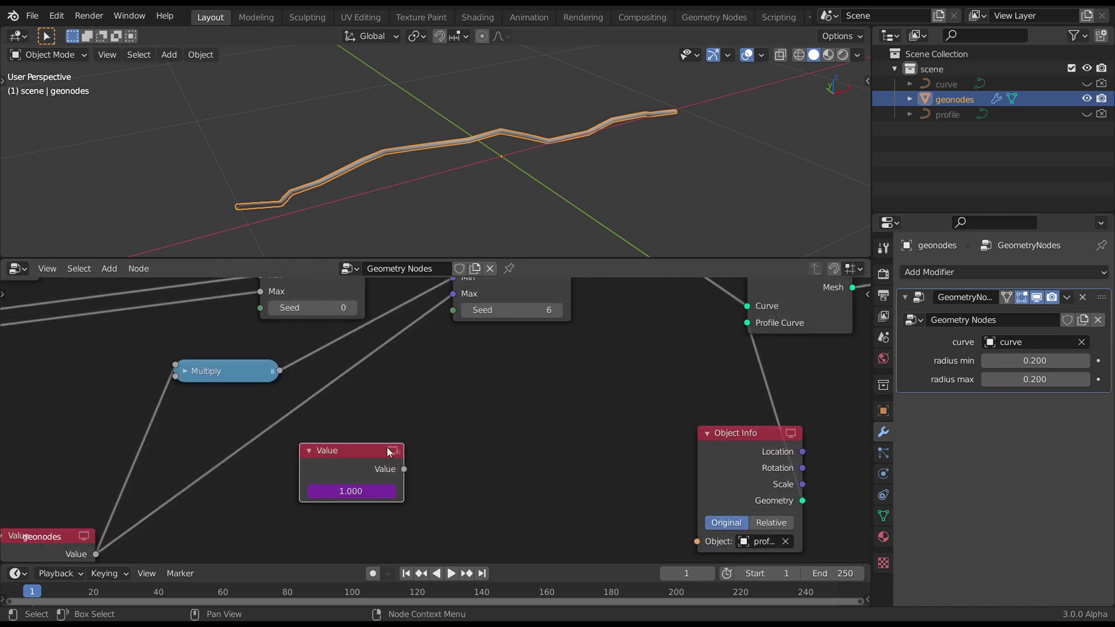
left_click_drag(444, 317, 453, 310)
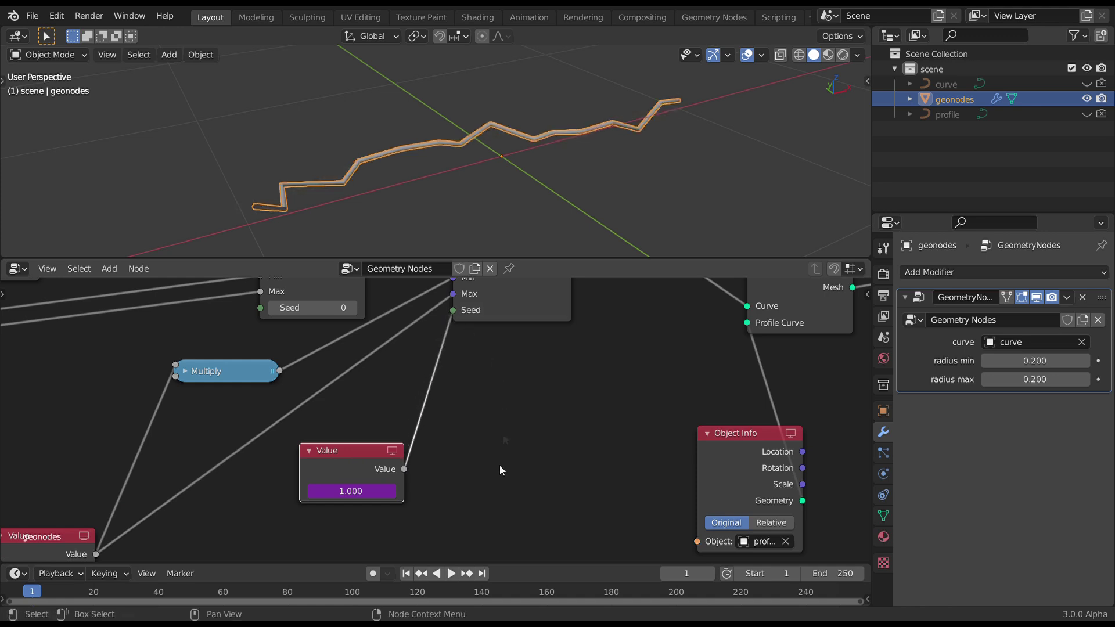
Play the animation in two short runs to check the lightning's movement, viewing it from another angle.
left_click(450, 573)
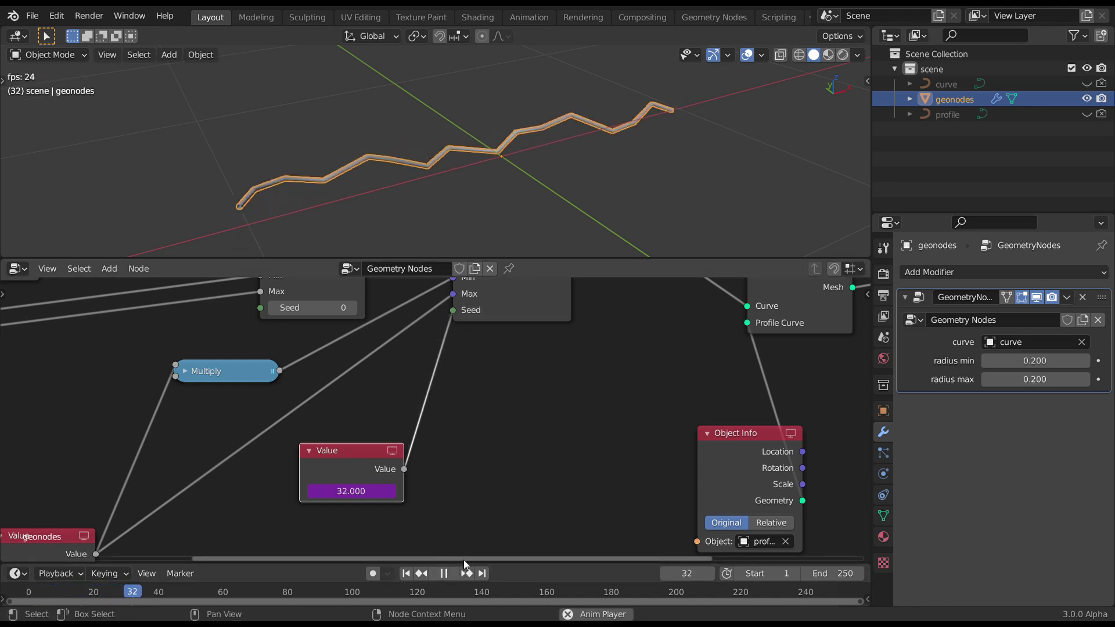
left_click(443, 573)
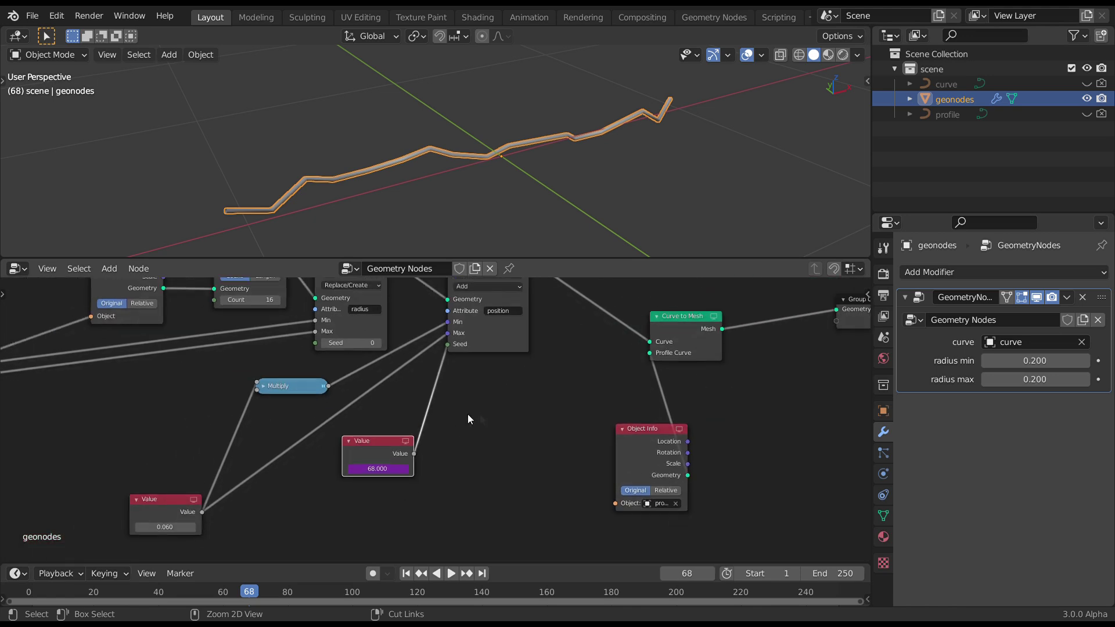
scroll(468, 413, "down", 2)
middle_click_drag(464, 189, 487, 154)
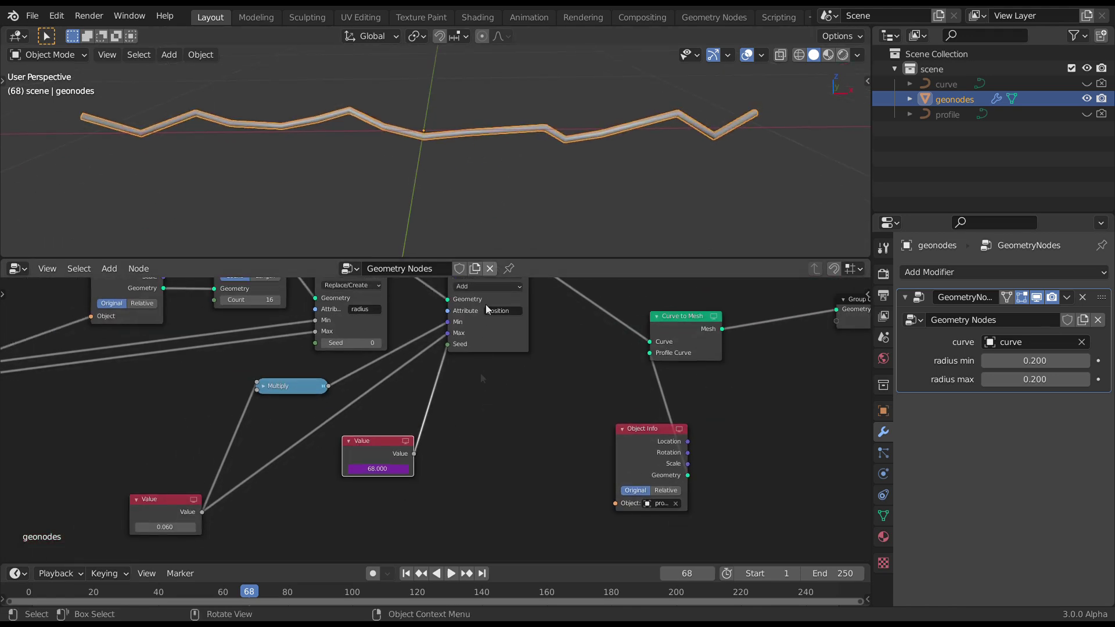
left_click(450, 573)
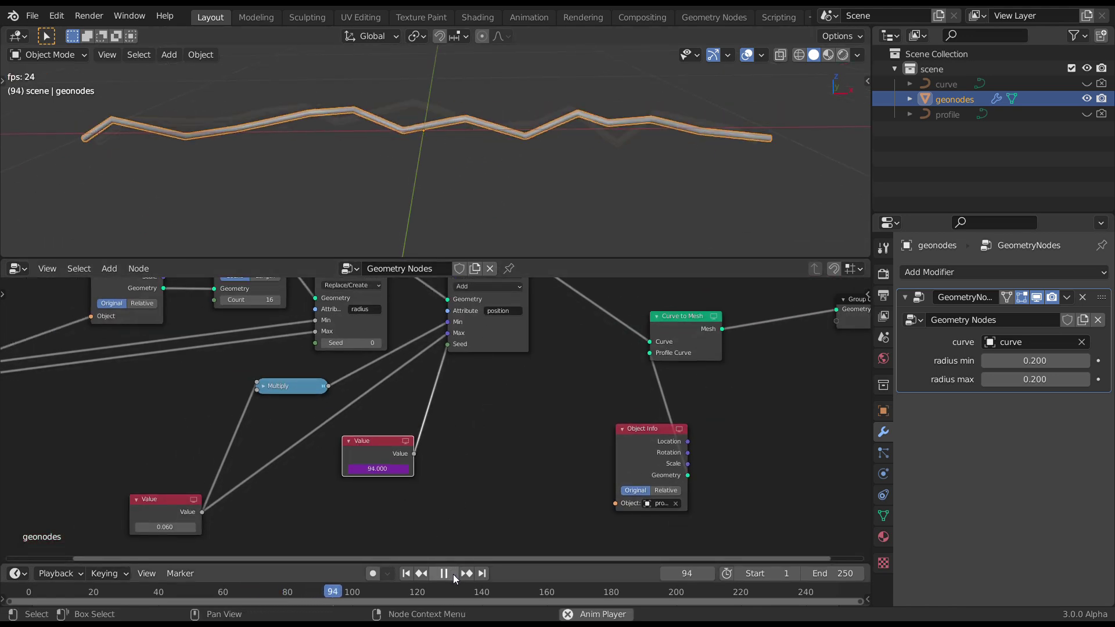
left_click(451, 573)
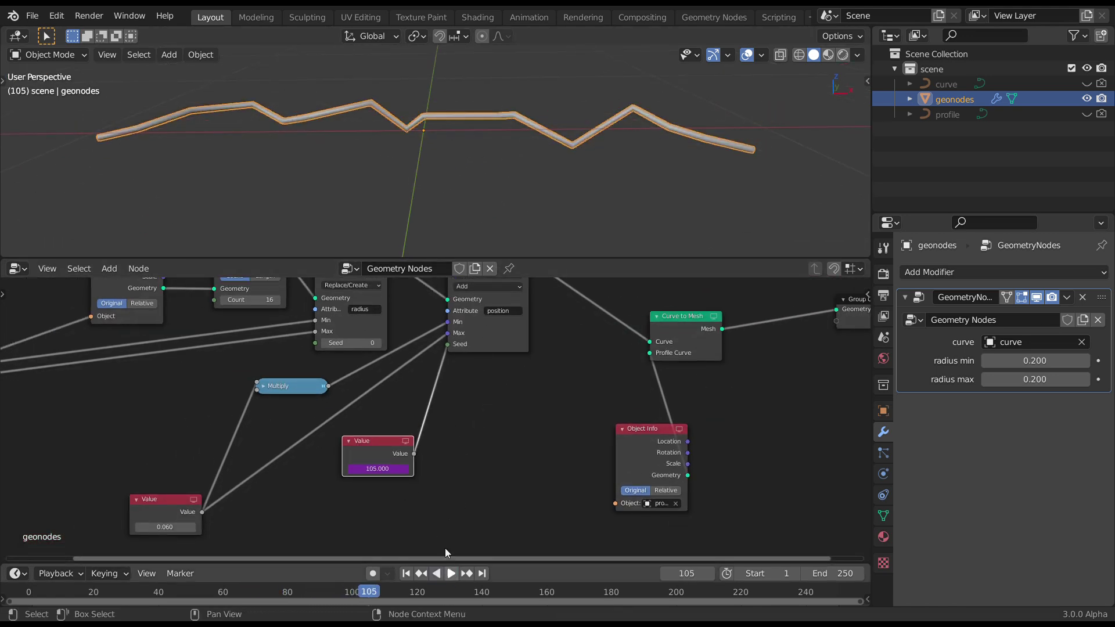
Insert a Math node into the link between the frame-driven Value node and the position randomizer's Seed input.
left_click(110, 269)
mouse_move(176, 424)
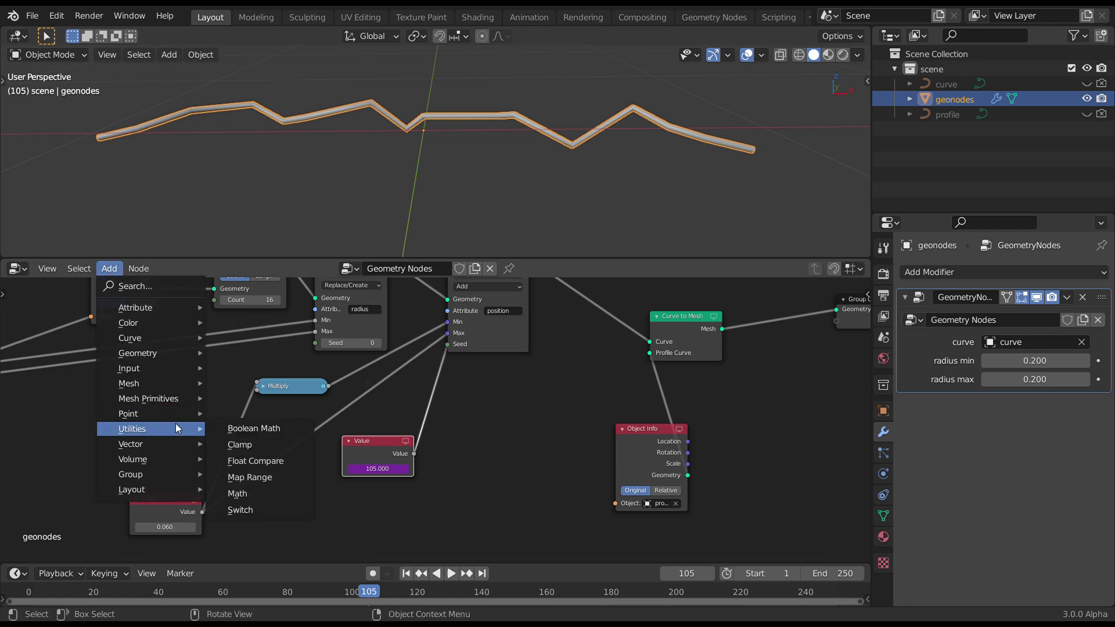
left_click(246, 494)
left_click(454, 373)
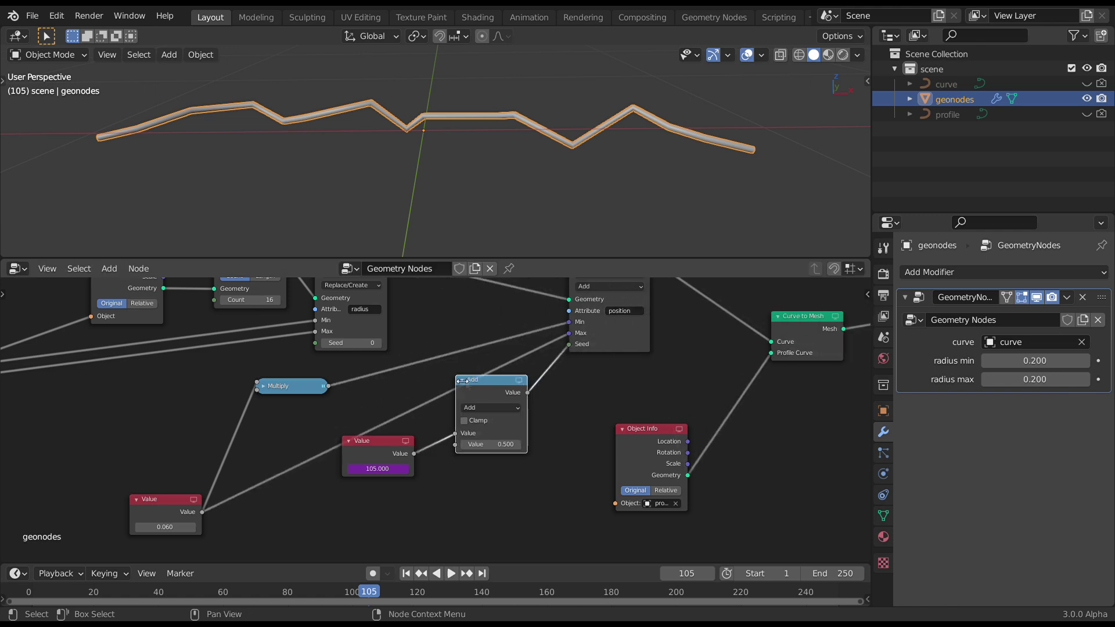
left_click_drag(511, 382, 532, 399)
Change the new Math node's operation to Multiply and collapse the node to its header.
scroll(535, 356, "up", 4)
left_click(534, 429)
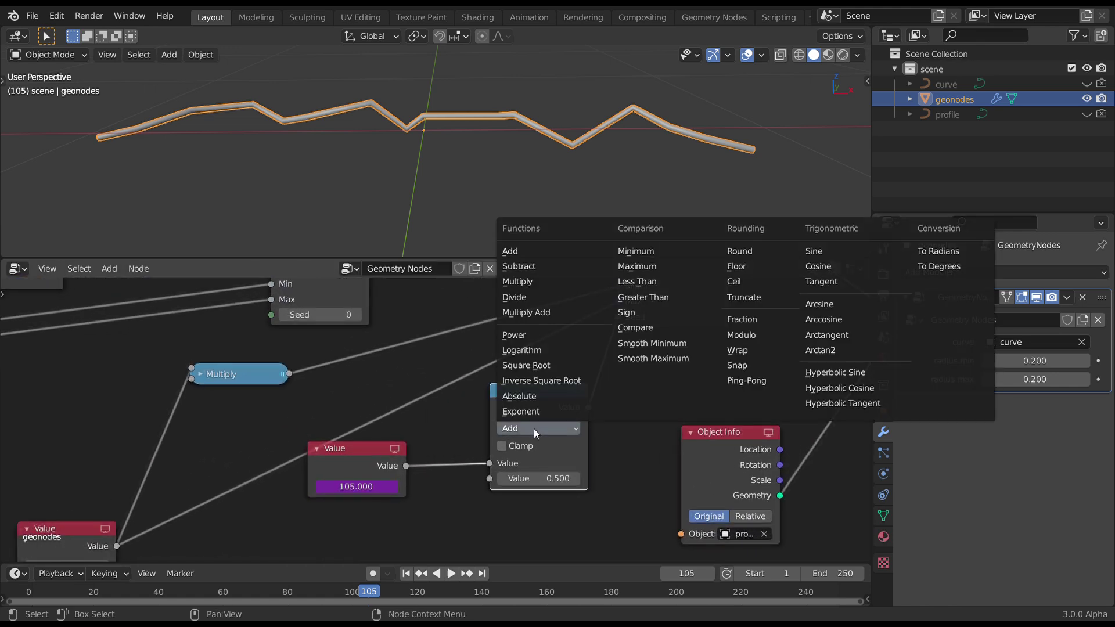
left_click(540, 281)
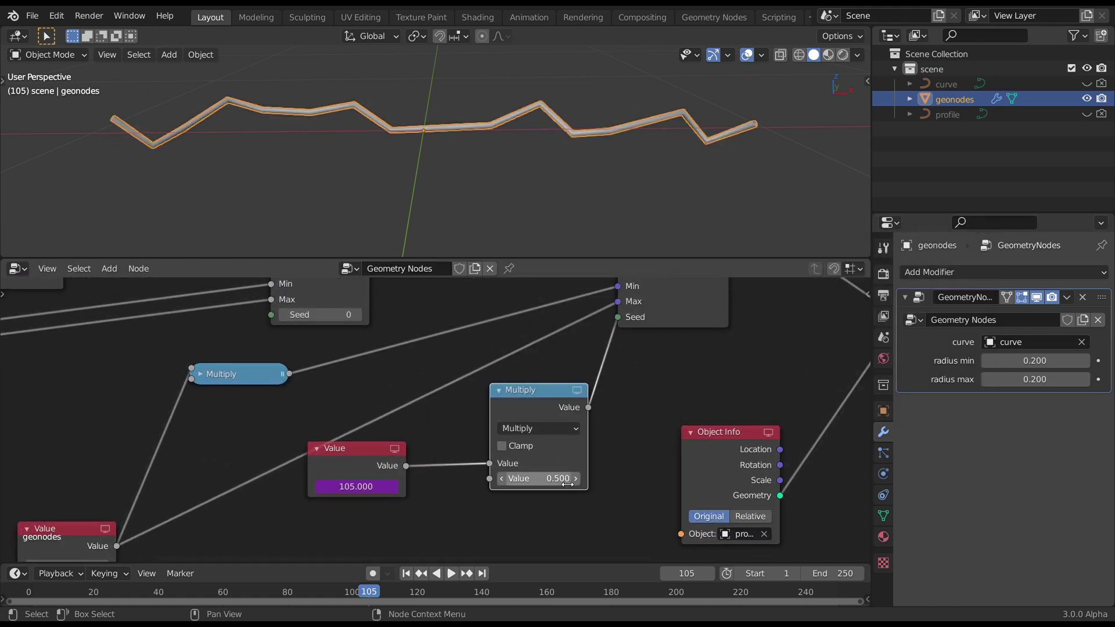
left_click(498, 391)
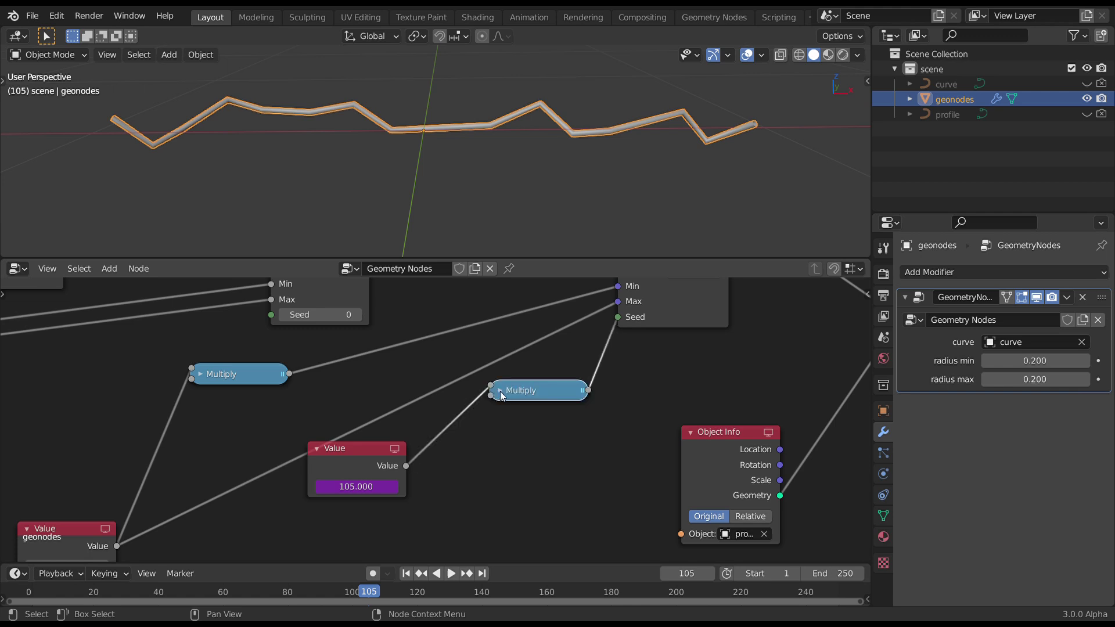
Start animation playback and view the flickering lightning from farther away and higher up.
left_click(451, 573)
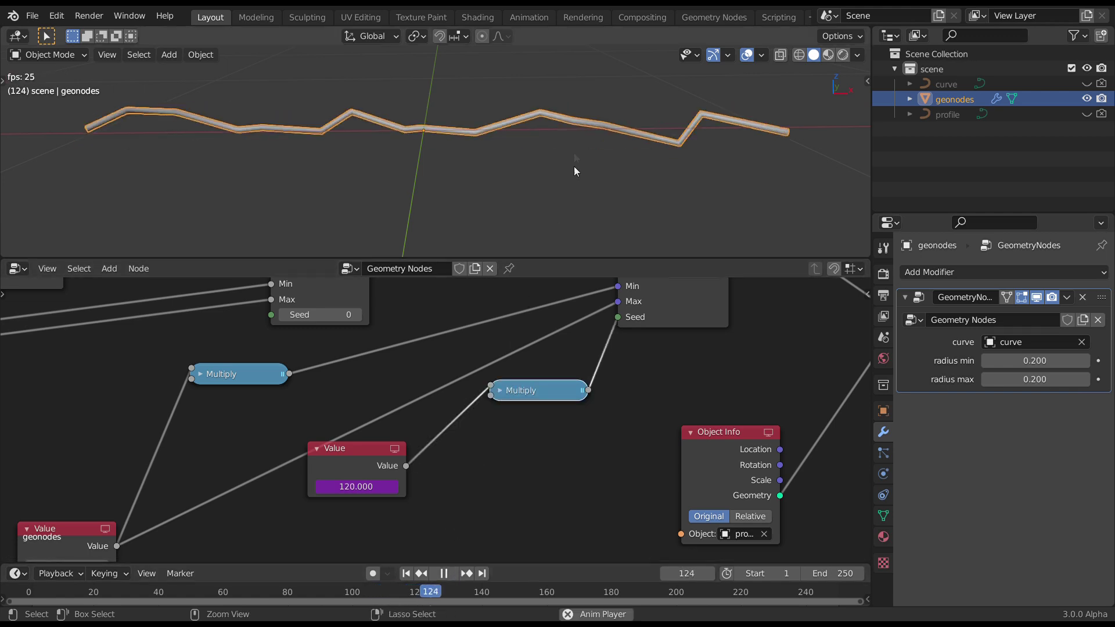
scroll(574, 166, "down", 4)
middle_click_drag(550, 104, 558, 121)
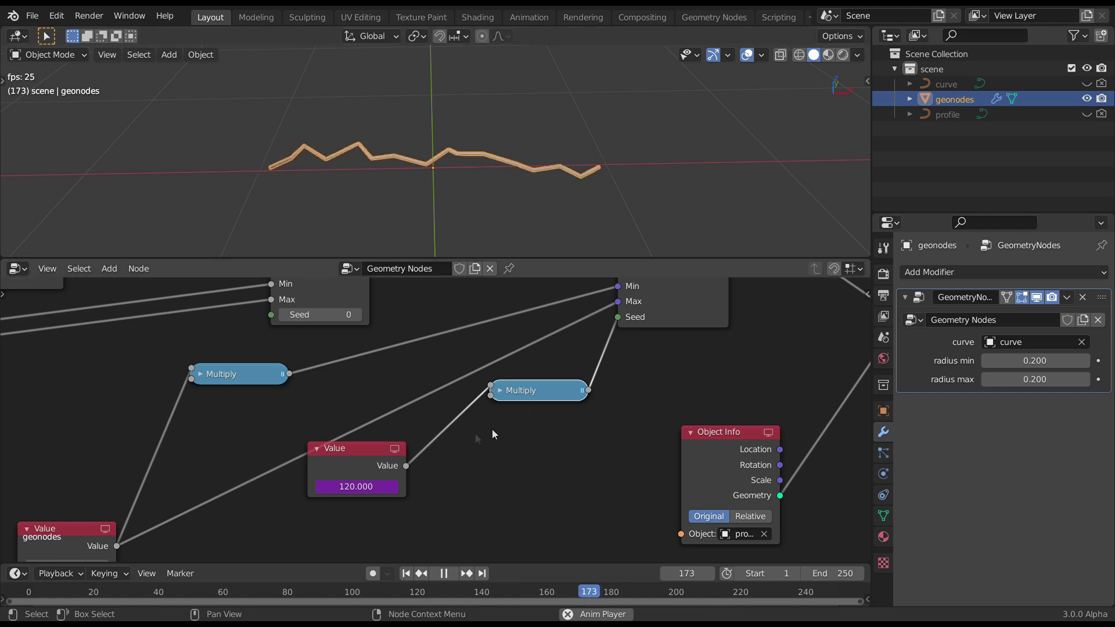
Expand the seed's Multiply node and expose its second value as a new Group Input socket.
scroll(453, 450, "down", 4)
middle_click_drag(500, 463, 587, 430)
left_click(527, 393)
left_click_drag(581, 462, 105, 384)
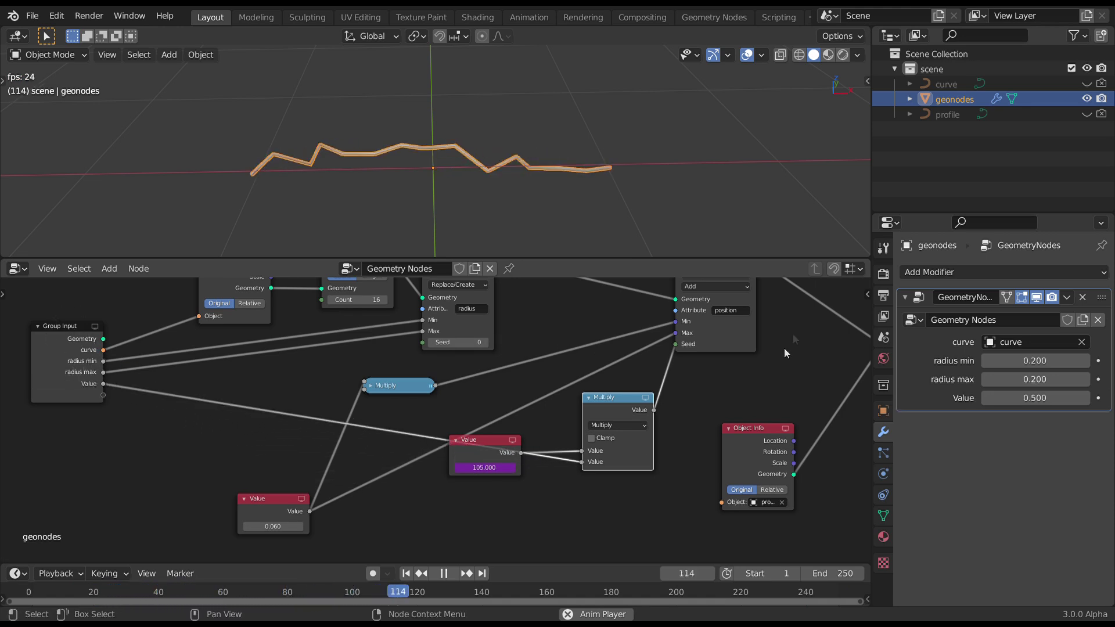
Rename the node group's Value input to "speed".
left_click(867, 294)
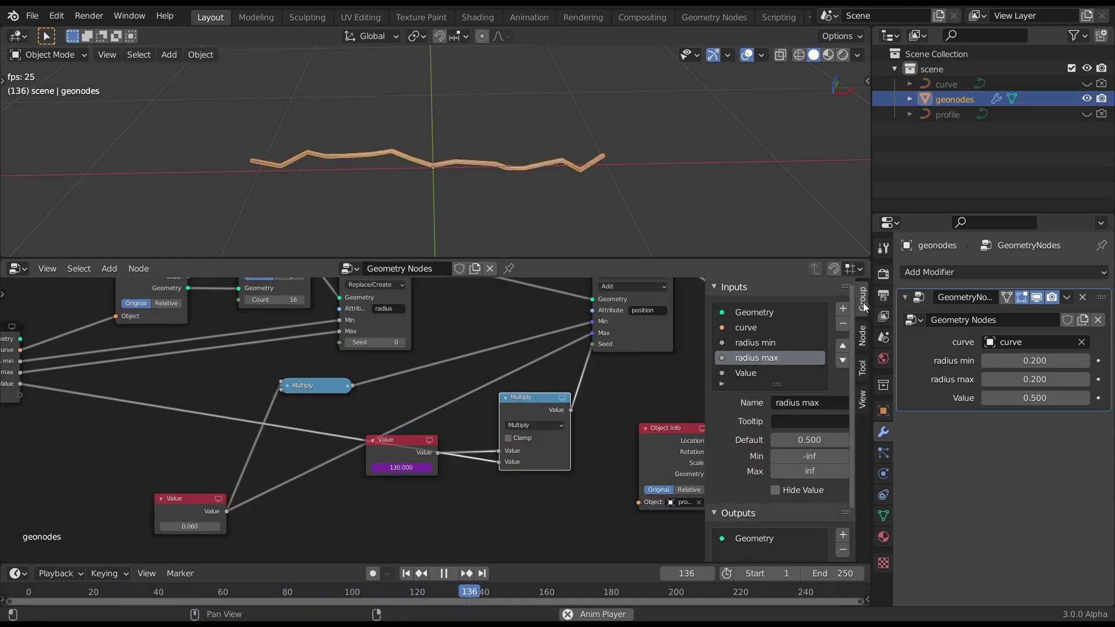
double_click(751, 372)
type("speed")
key("Return")
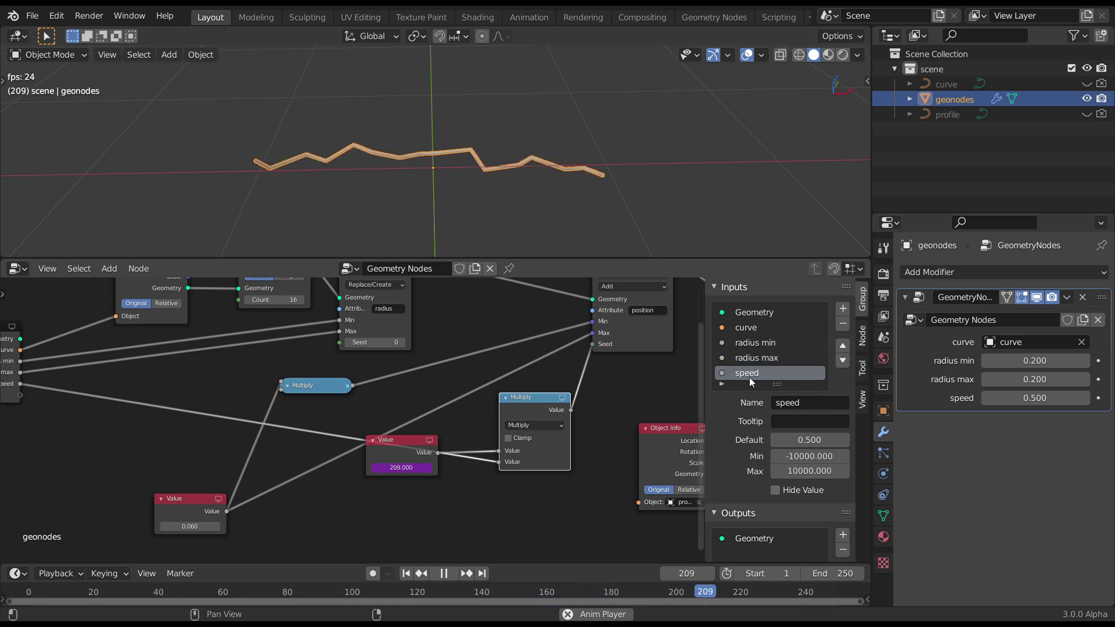
Expose the Resample Curve node's Count as a new Group Input socket.
scroll(524, 413, "down", 1)
middle_click_drag(524, 413, 558, 400, "ctrl")
middle_click_drag(558, 399, 365, 367)
middle_click_drag(365, 367, 438, 371)
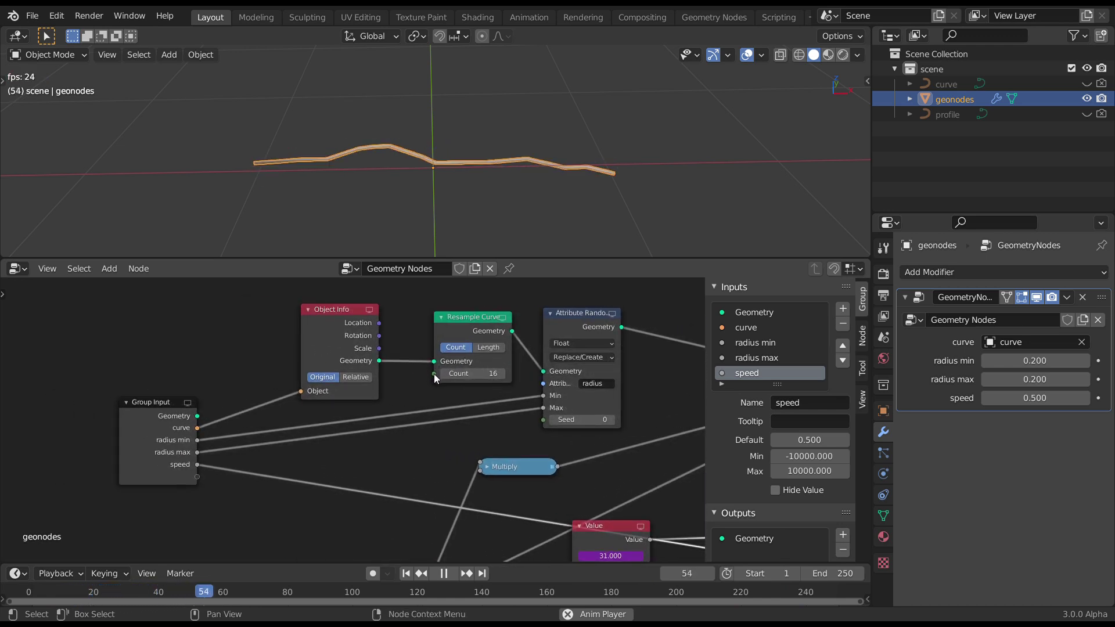
left_click_drag(434, 374, 197, 477)
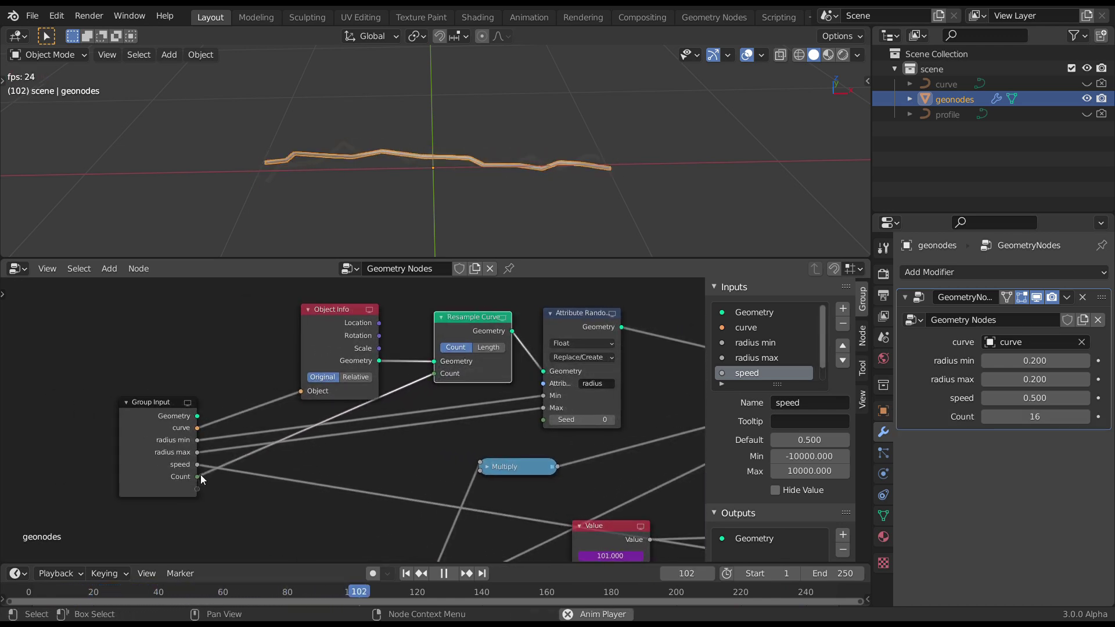
Rename the node group's Count input to "point count".
scroll(826, 372, "down", 1)
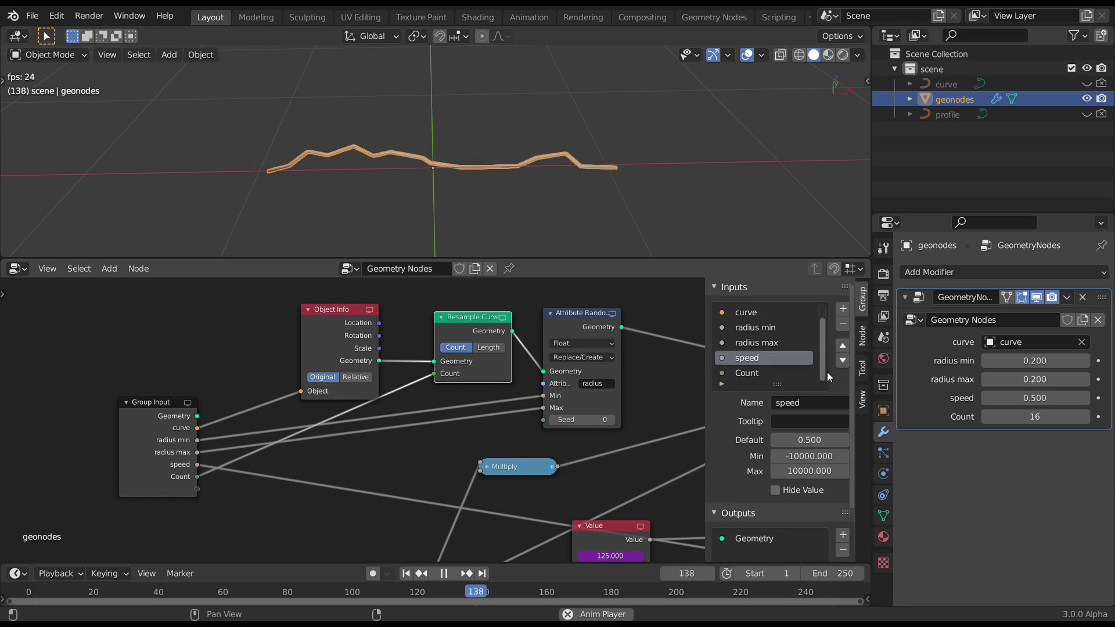
double_click(760, 372)
type("point count")
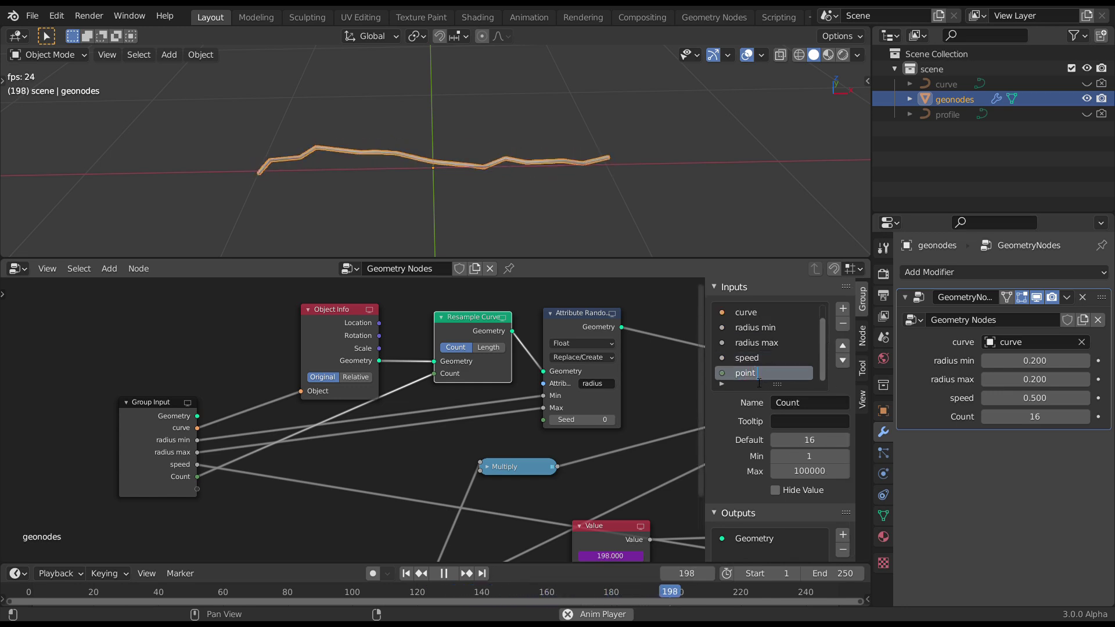
key("Return")
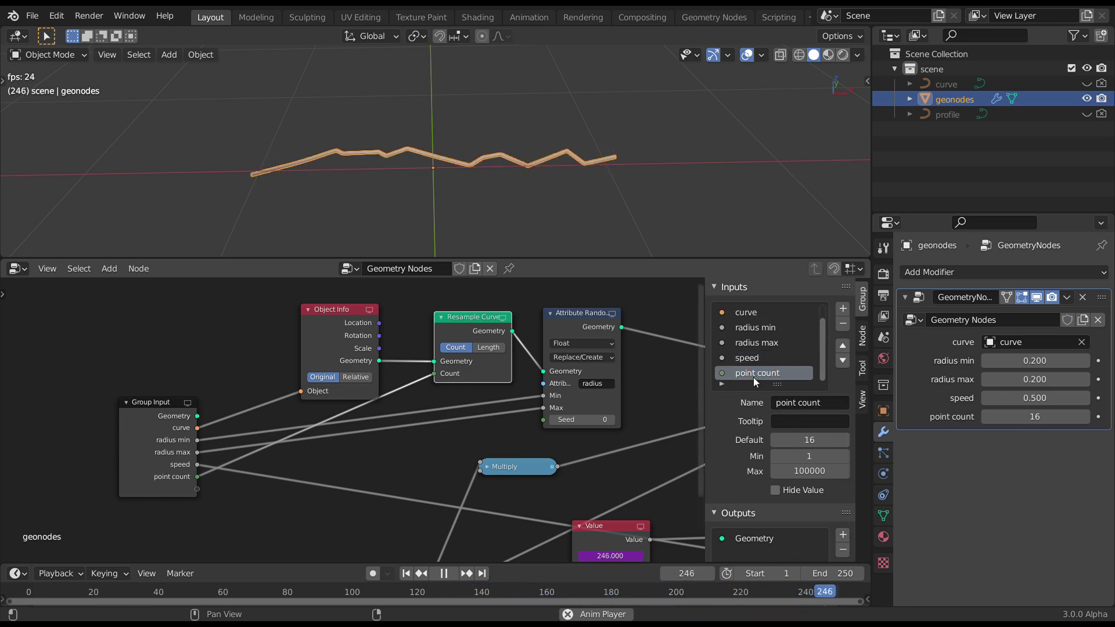
Stop the animation playback and view the paused bolt from another angle.
scroll(490, 381, "down", 11)
middle_click_drag(507, 416, 398, 410)
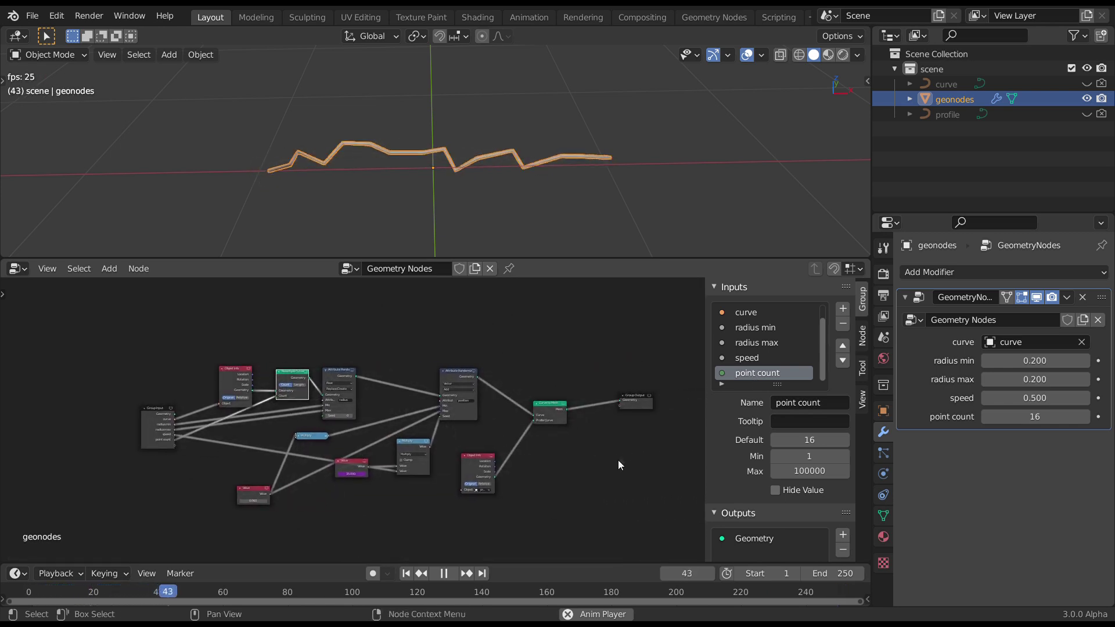
left_click(444, 573)
scroll(553, 165, "up", 3)
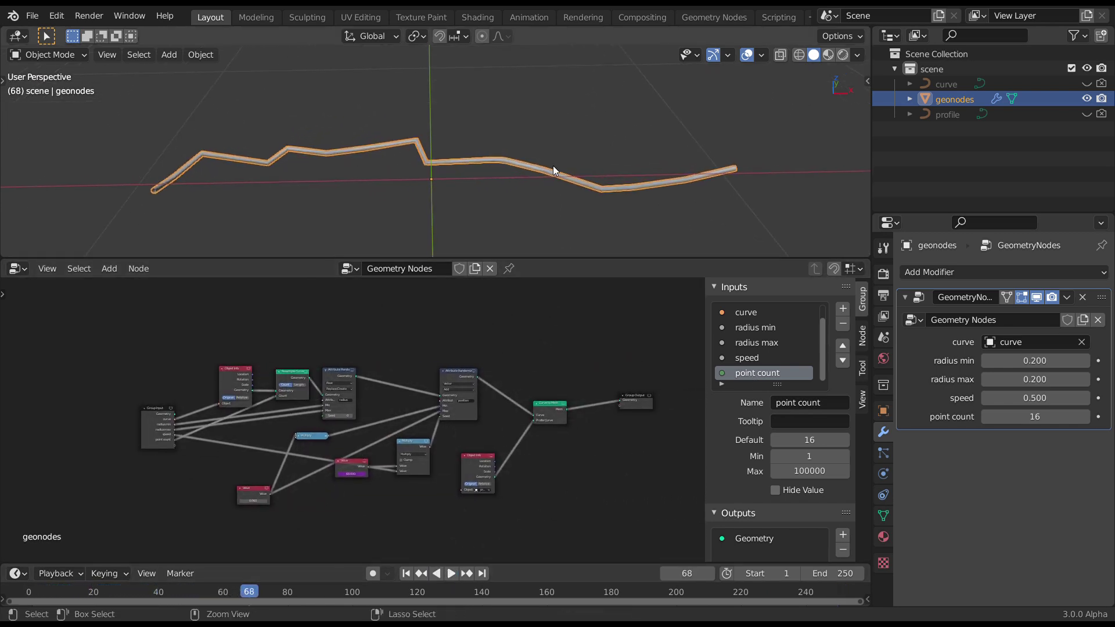
middle_click_drag(511, 176, 563, 182)
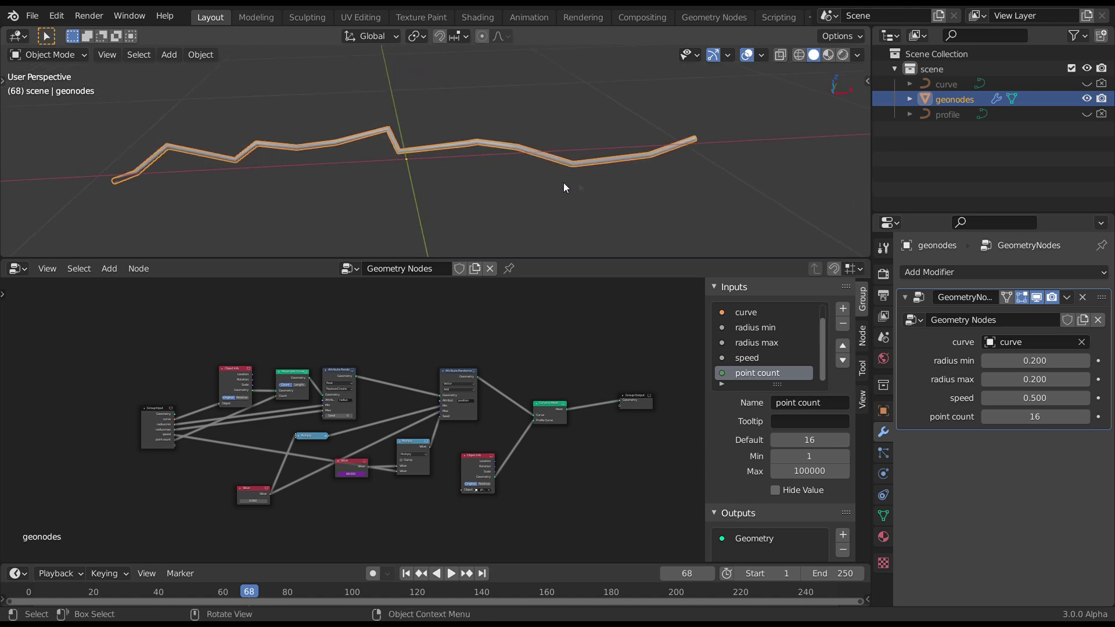
scroll(714, 169, "up", 1)
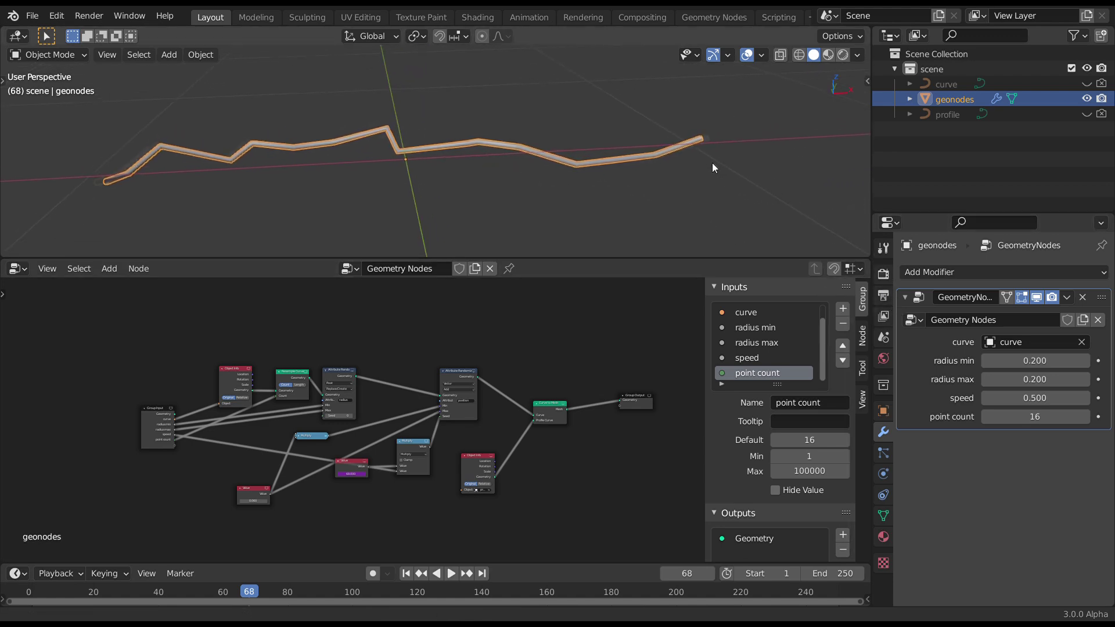
Assign the existing material to the geonodes object and rename that material "blue glow".
left_click(883, 536)
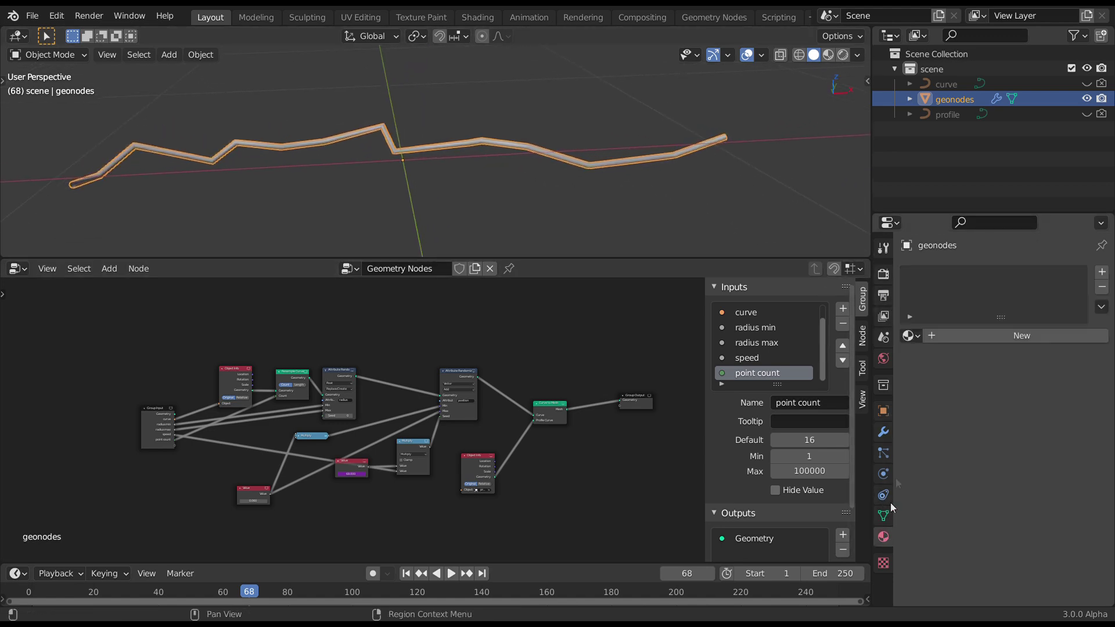
left_click(914, 336)
left_click(896, 360)
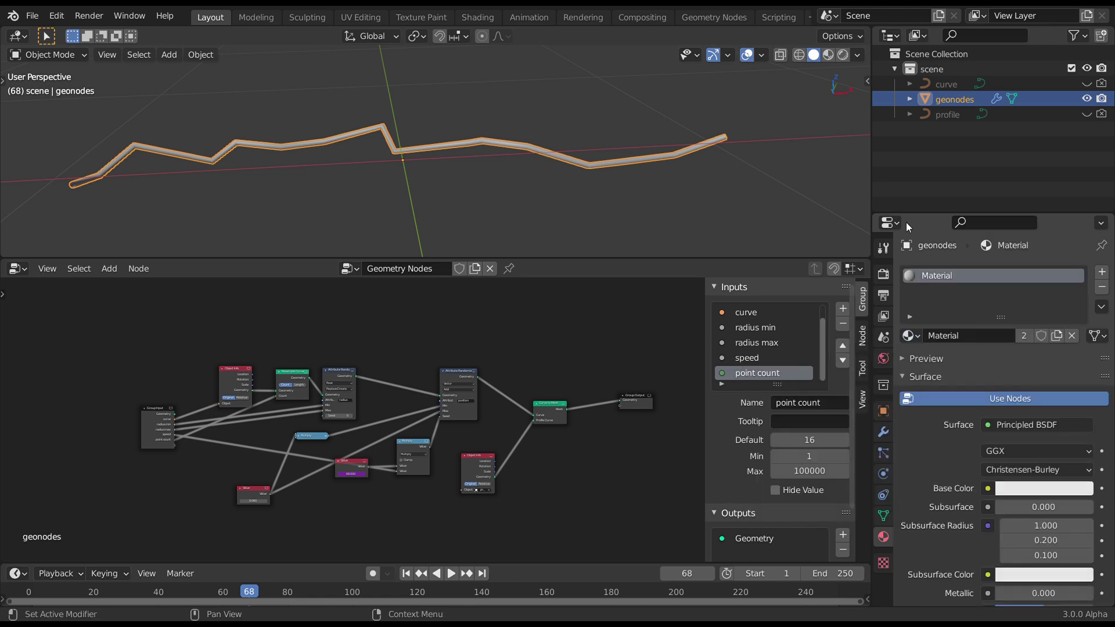
left_click_drag(871, 174, 836, 183)
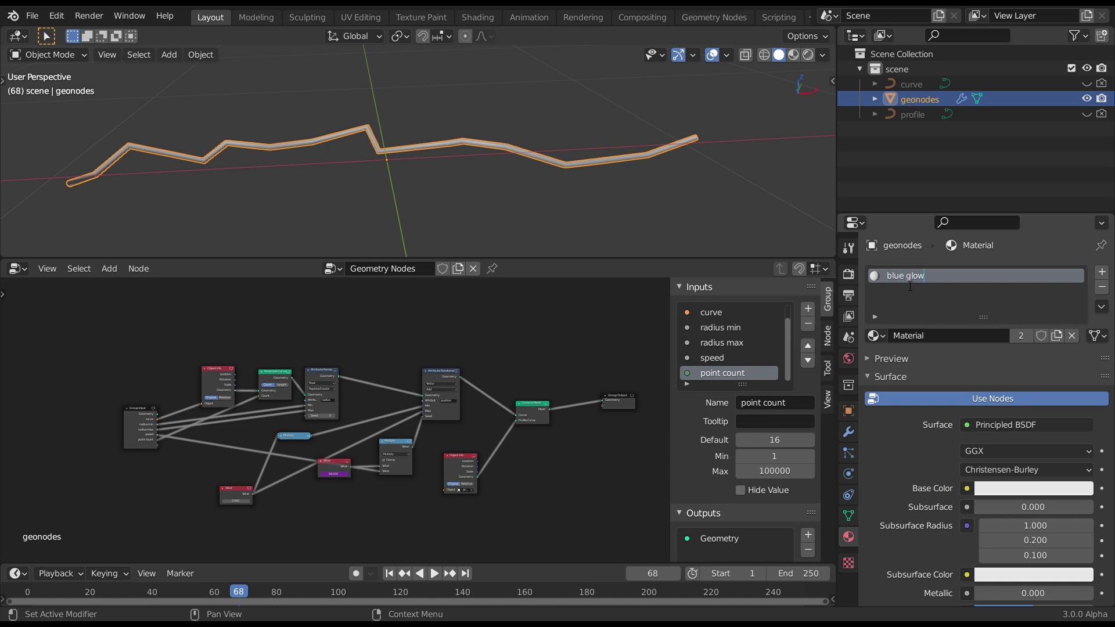
Set the material's emission to a fully bright, saturated blue (hue about 0.66) with an emission strength of 10.
scroll(965, 386, "down", 12)
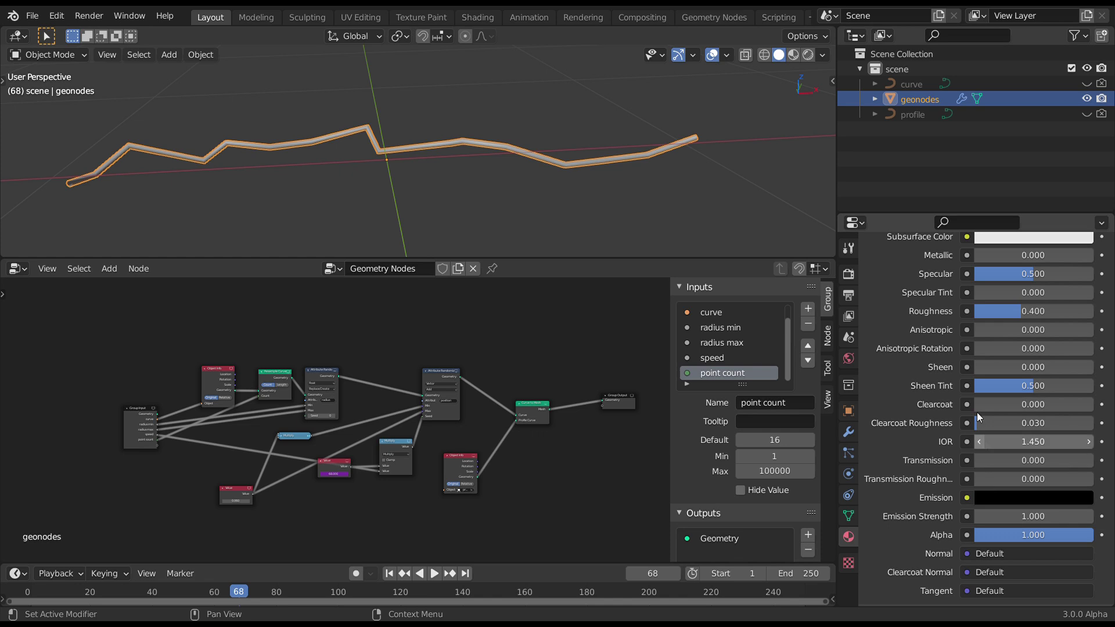
scroll(1007, 421, "down", 5)
left_click(1027, 401)
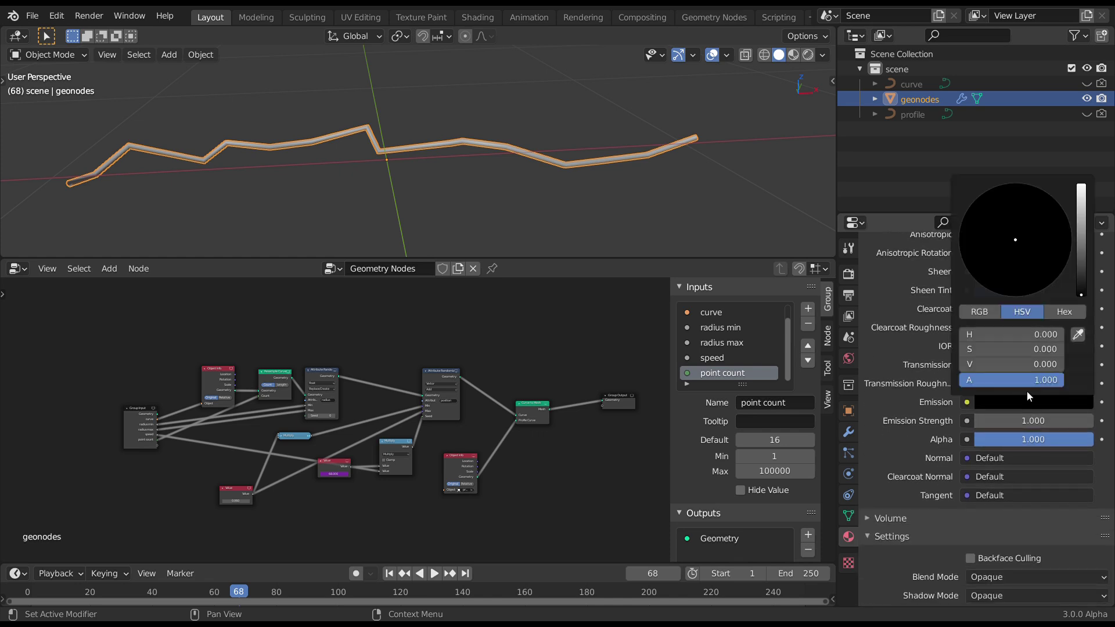
left_click_drag(1083, 258, 1090, 201)
left_click_drag(1037, 238, 1063, 210)
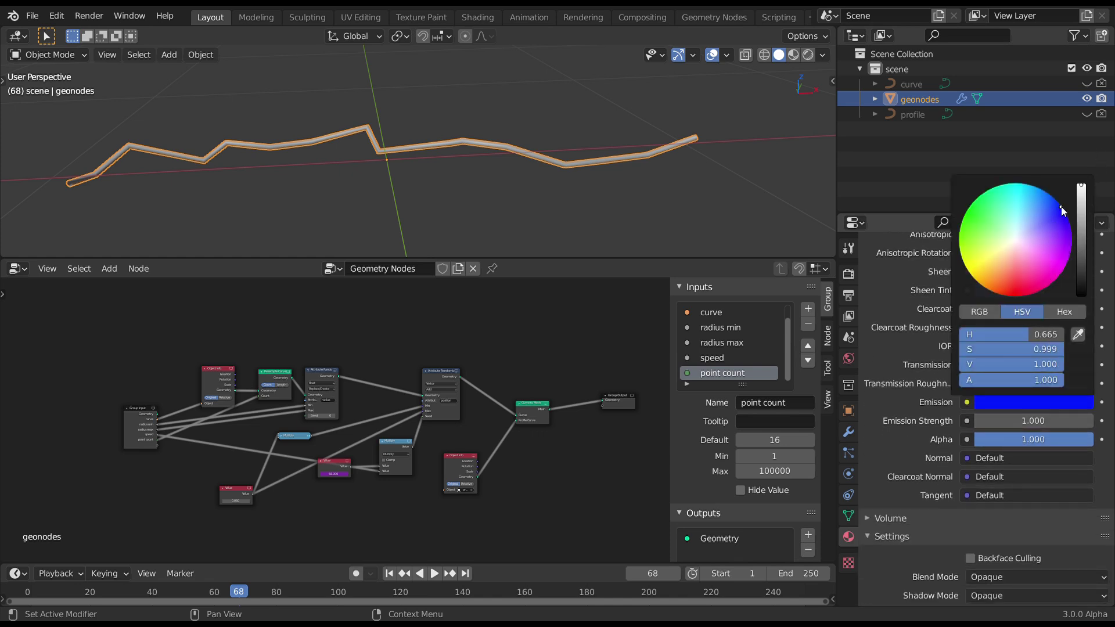
left_click(1022, 421)
type("1.0")
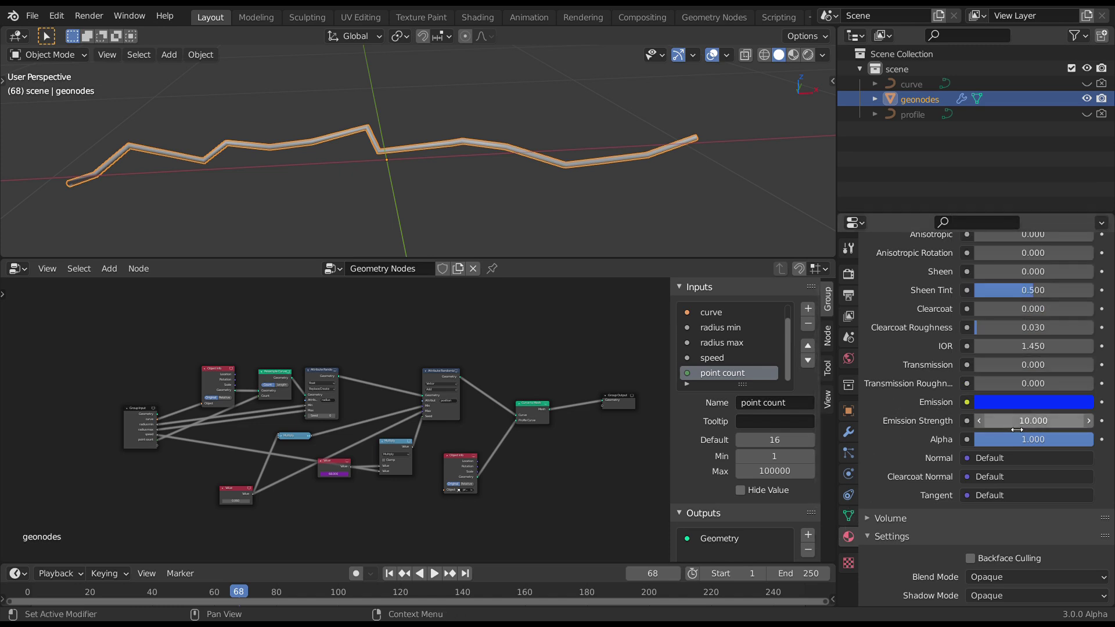
scroll(906, 348, "up", 8)
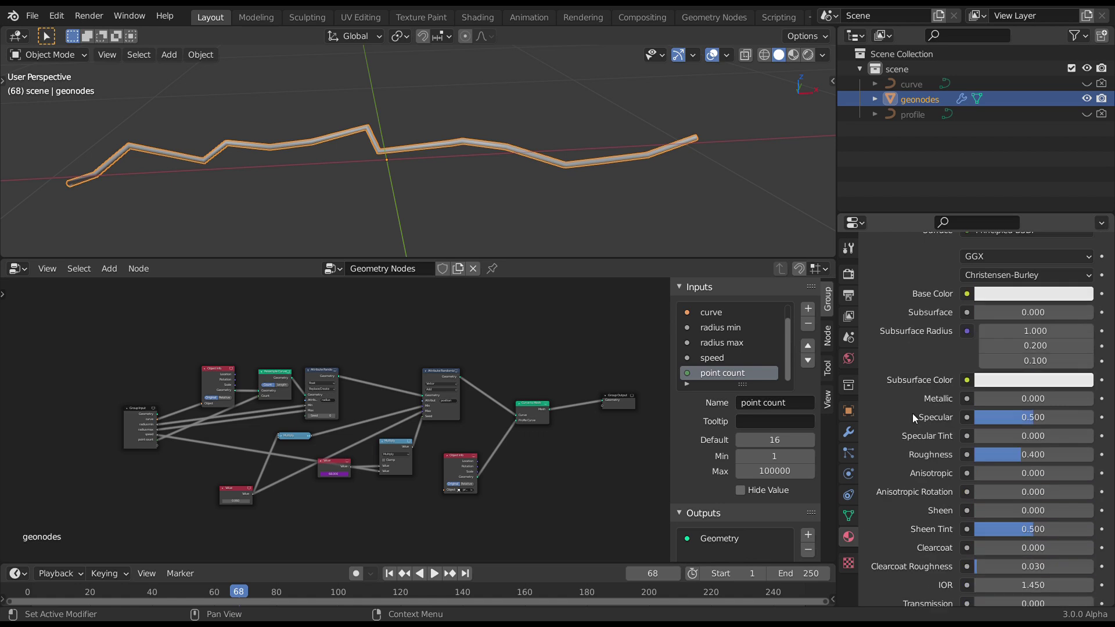
Enable Bloom for the Eevee render engine and switch the 3D viewport to rendered shading.
left_click(848, 248)
left_click(848, 274)
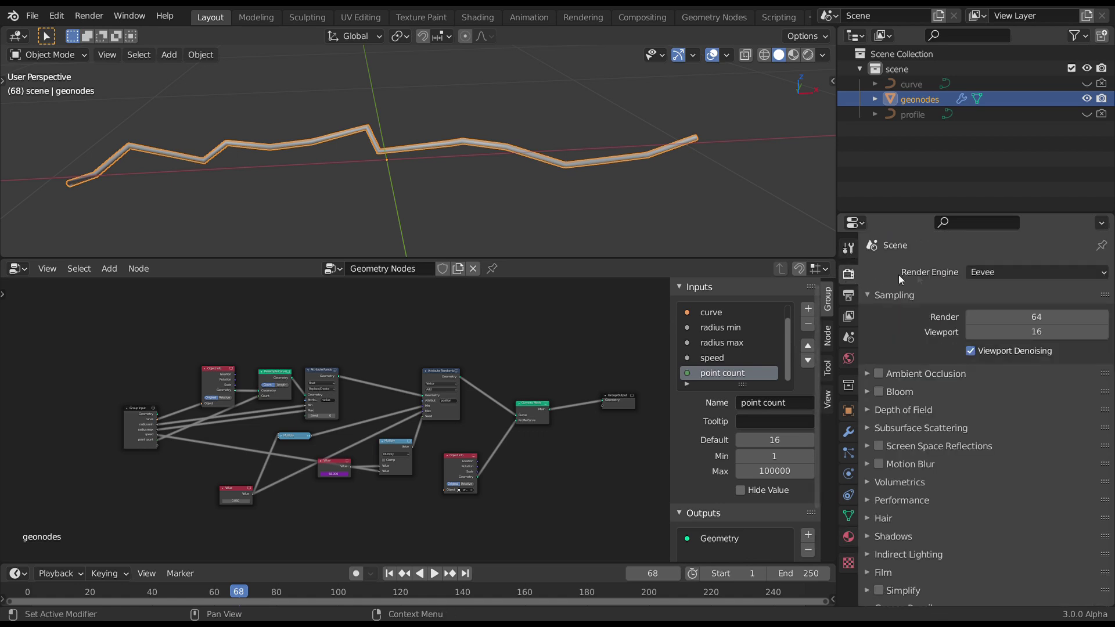
left_click(874, 293)
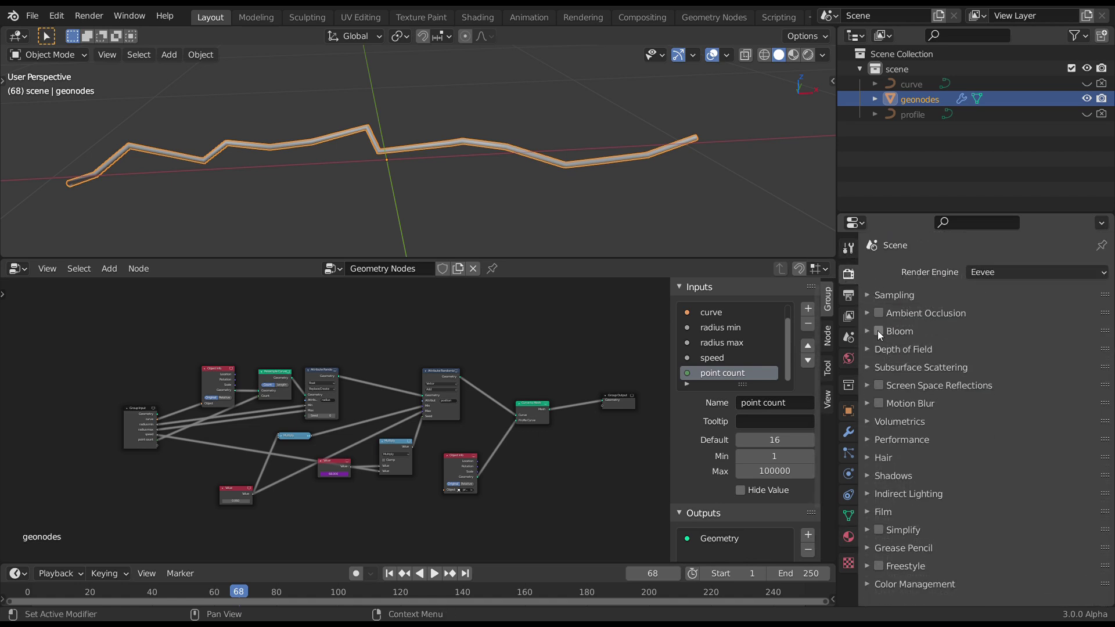
left_click(878, 330)
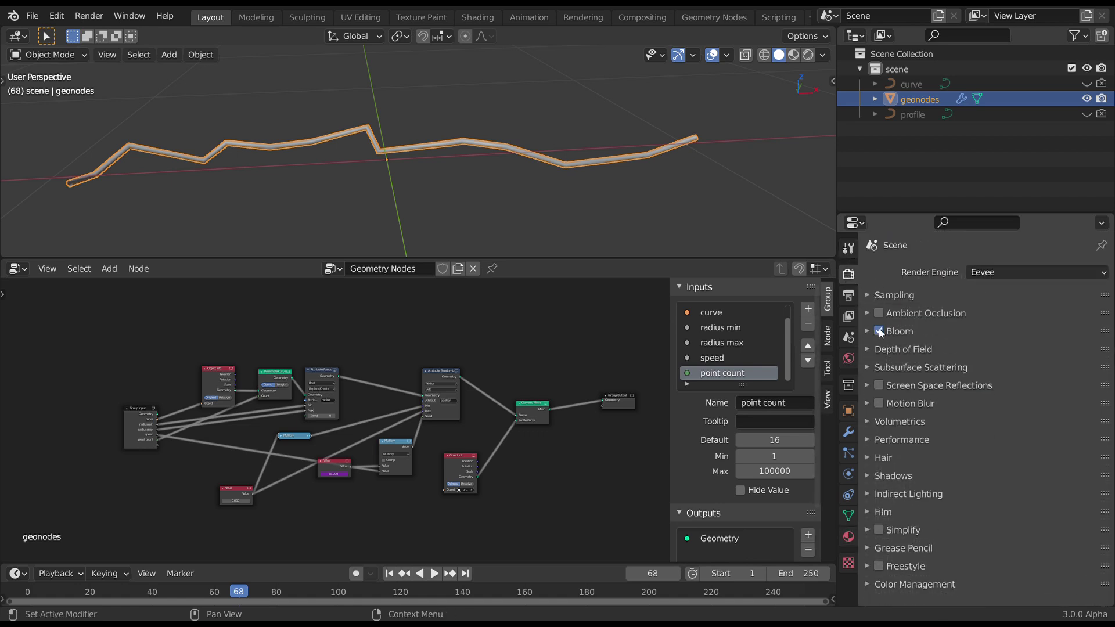
left_click(808, 55)
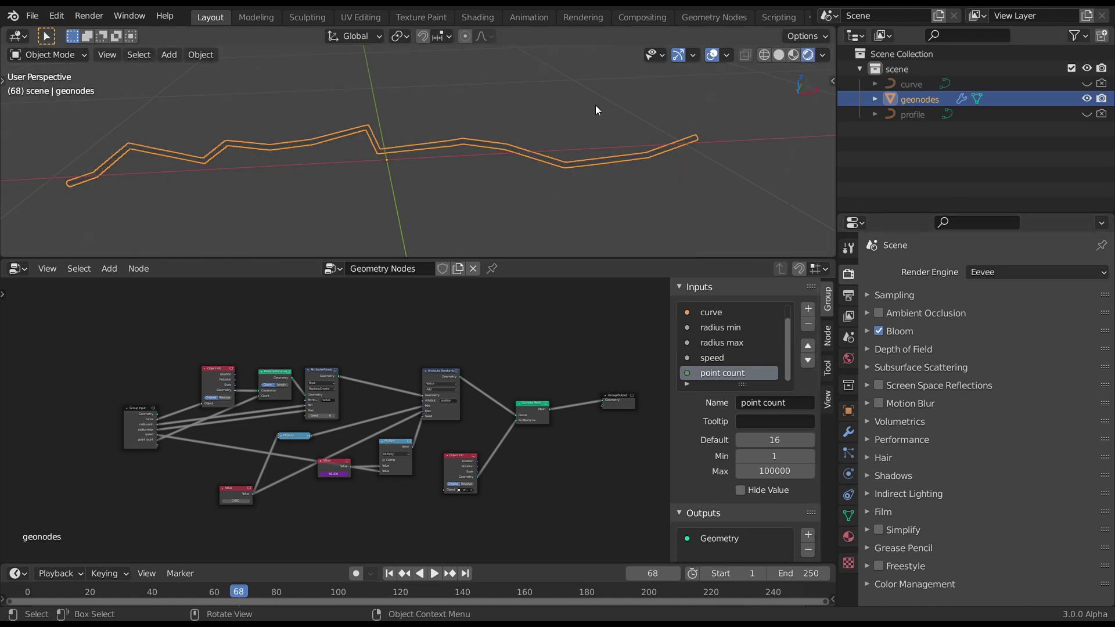
middle_click_drag(654, 169, 677, 183, "shift")
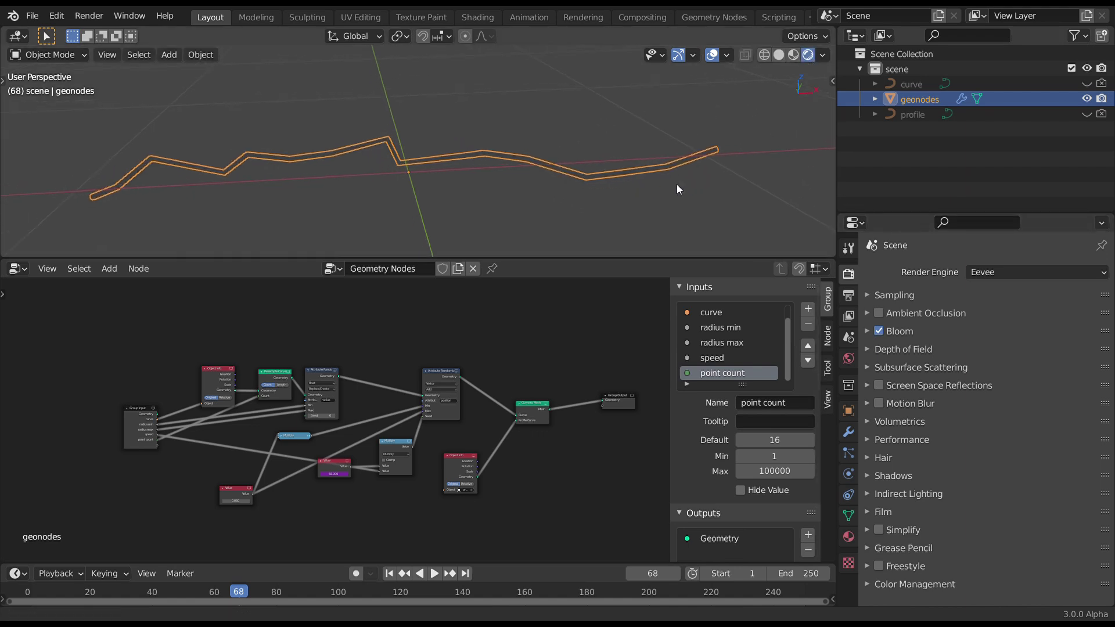
Link the geonodes material slot to the object instead of its data and assign the blue glow material to it.
left_click(914, 85)
left_click(914, 99)
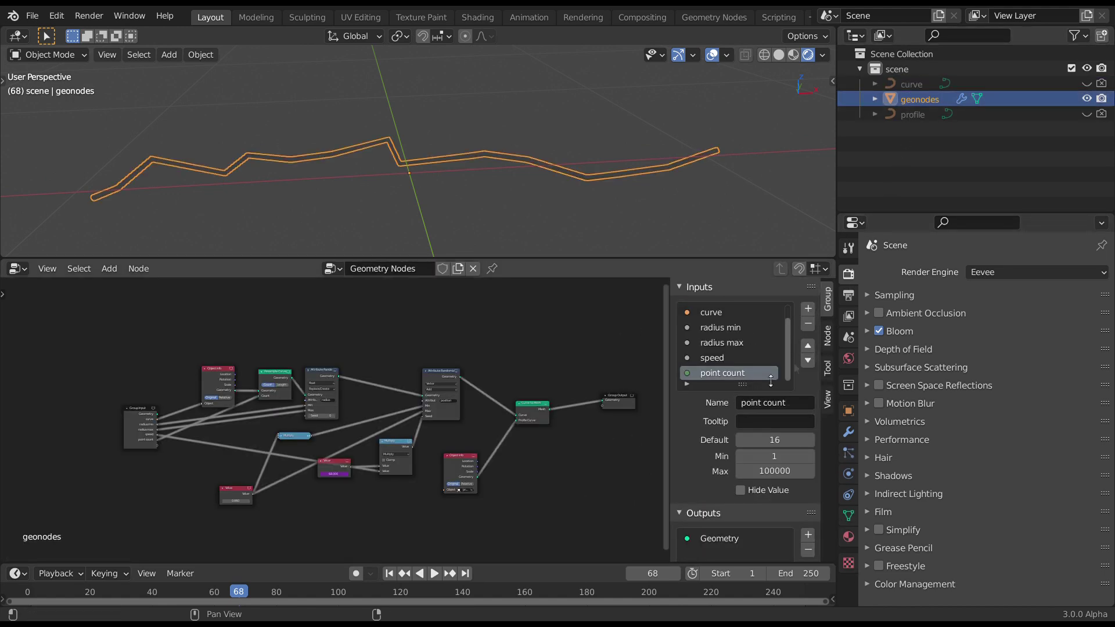
left_click_drag(837, 171, 826, 170)
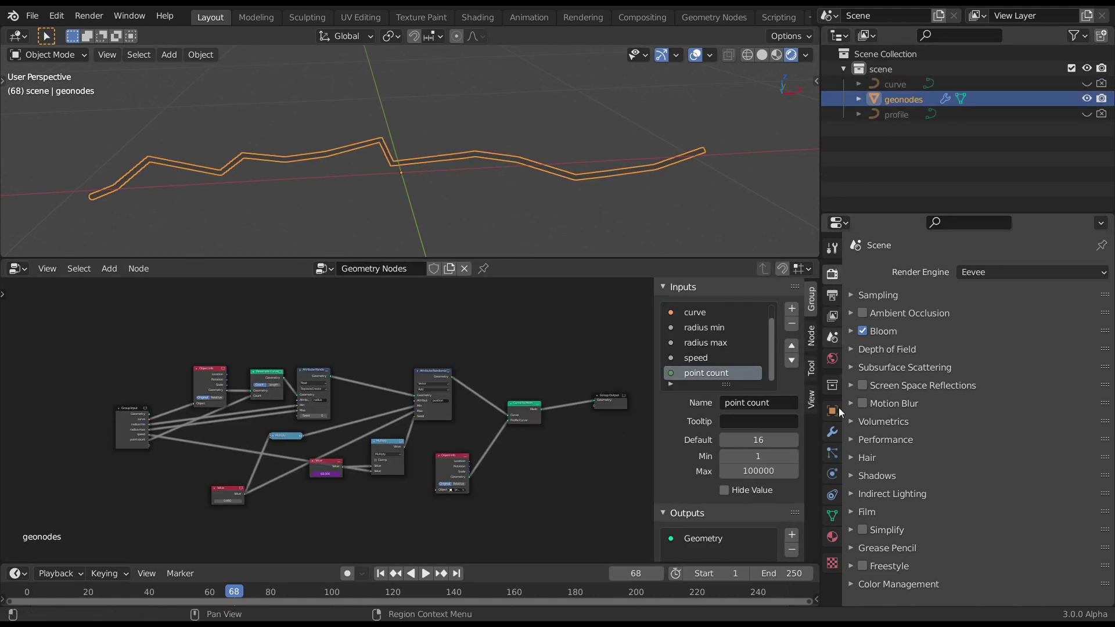
left_click(832, 537)
left_click(1097, 336)
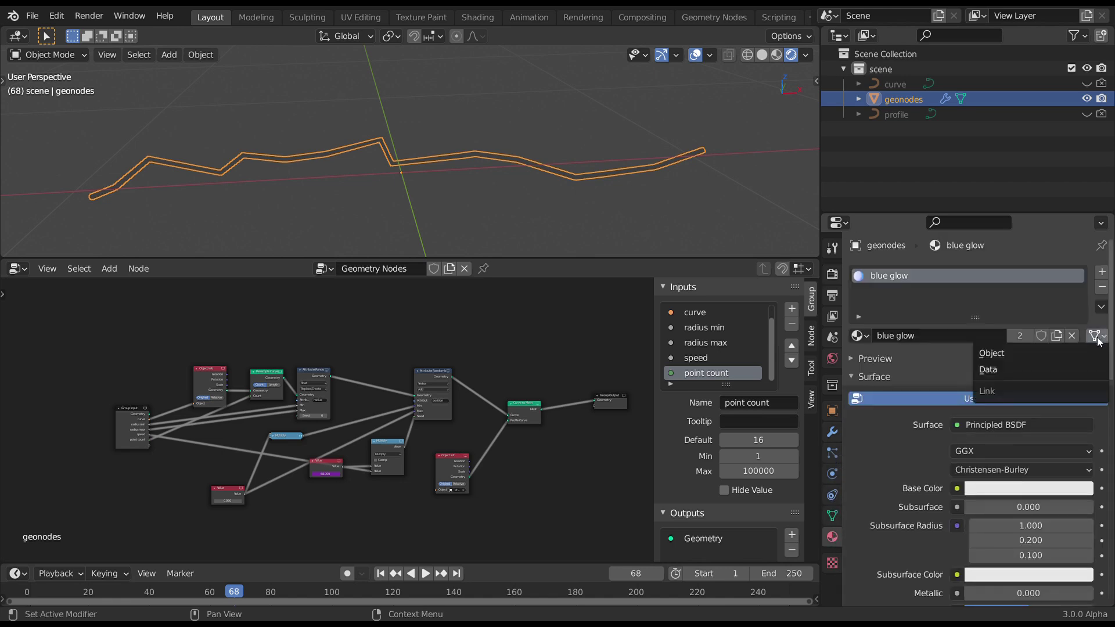
left_click(1064, 354)
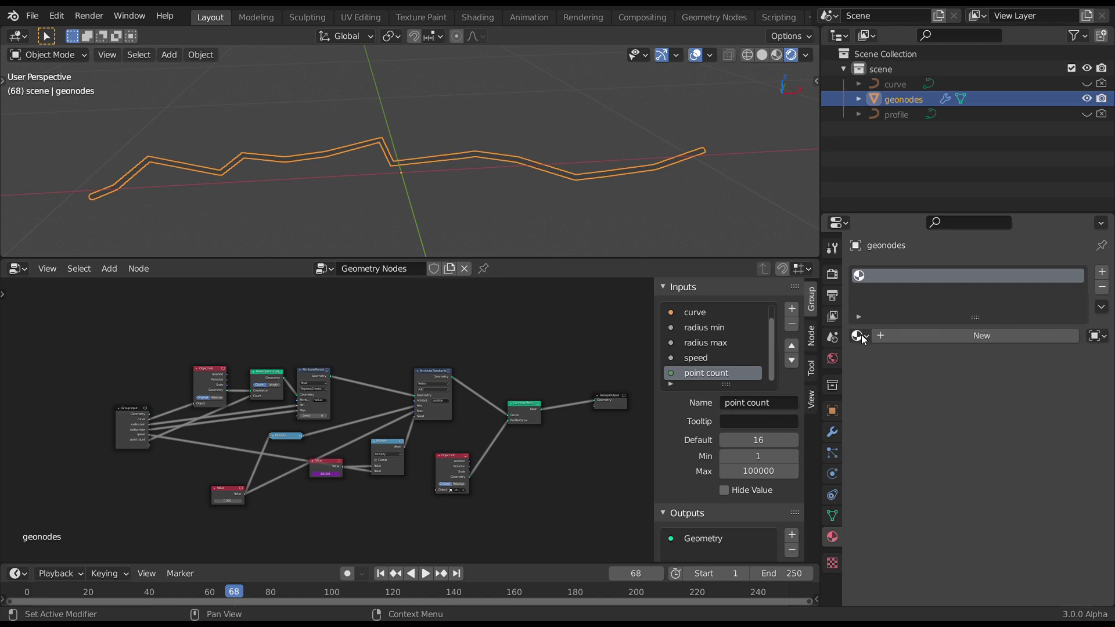
left_click(859, 336)
left_click(884, 360)
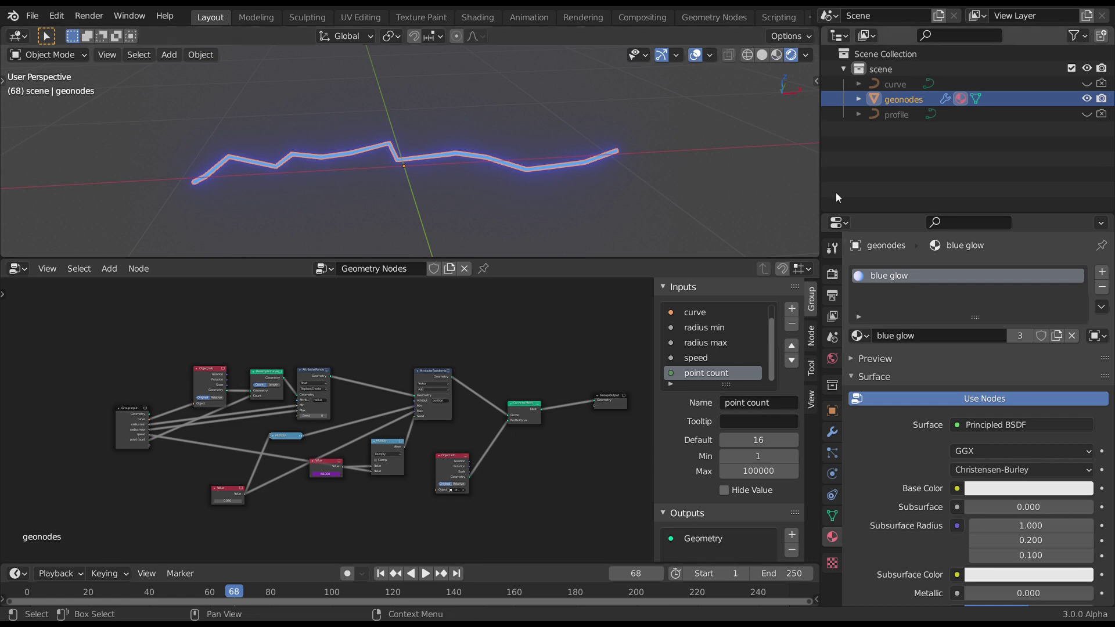
Set the world background color to black.
left_click(831, 358)
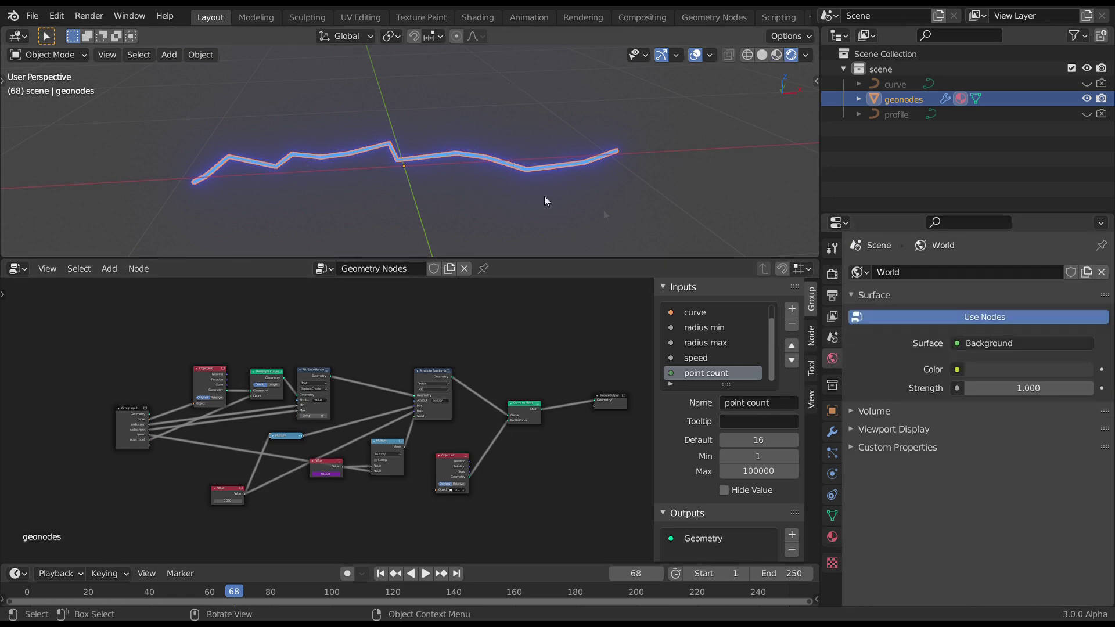
left_click(996, 373)
left_click_drag(1081, 232, 1081, 291)
scroll(627, 149, "up", 2)
Hide the viewport overlays and gizmos, and play the animation to preview the glowing bolt.
middle_click_drag(612, 135, 612, 118)
left_click(694, 55)
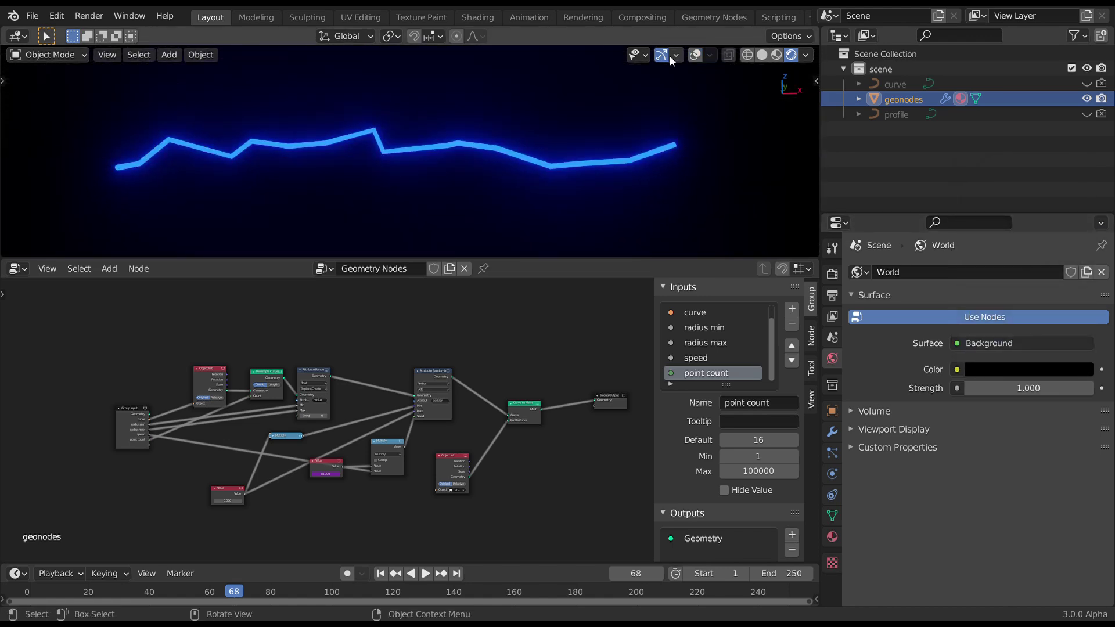
key("space")
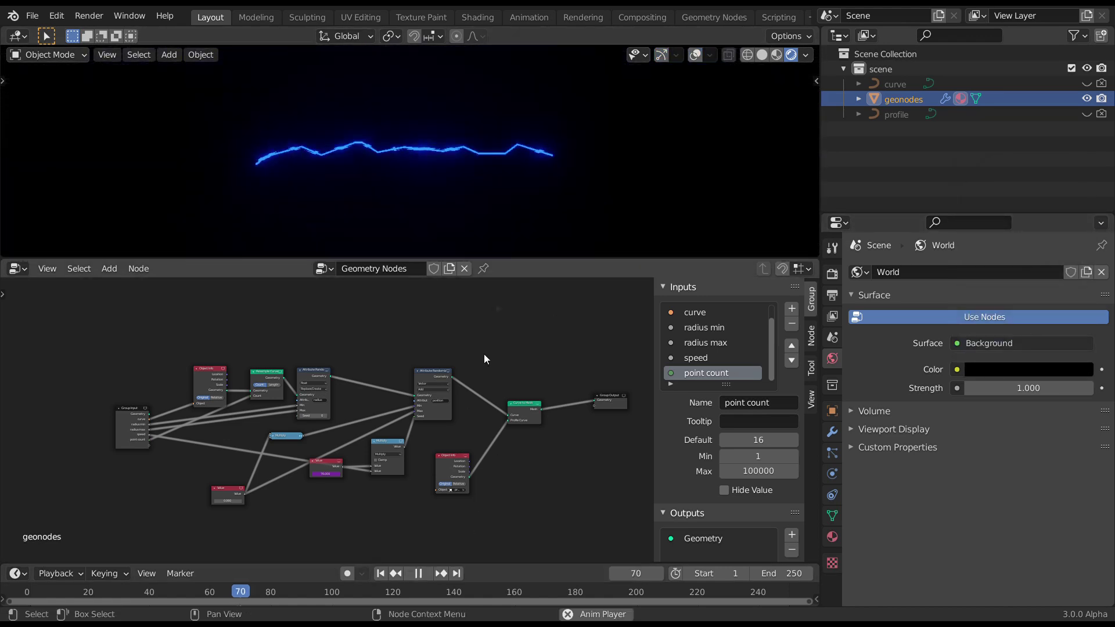
middle_click_drag(535, 151, 543, 158, "ctrl")
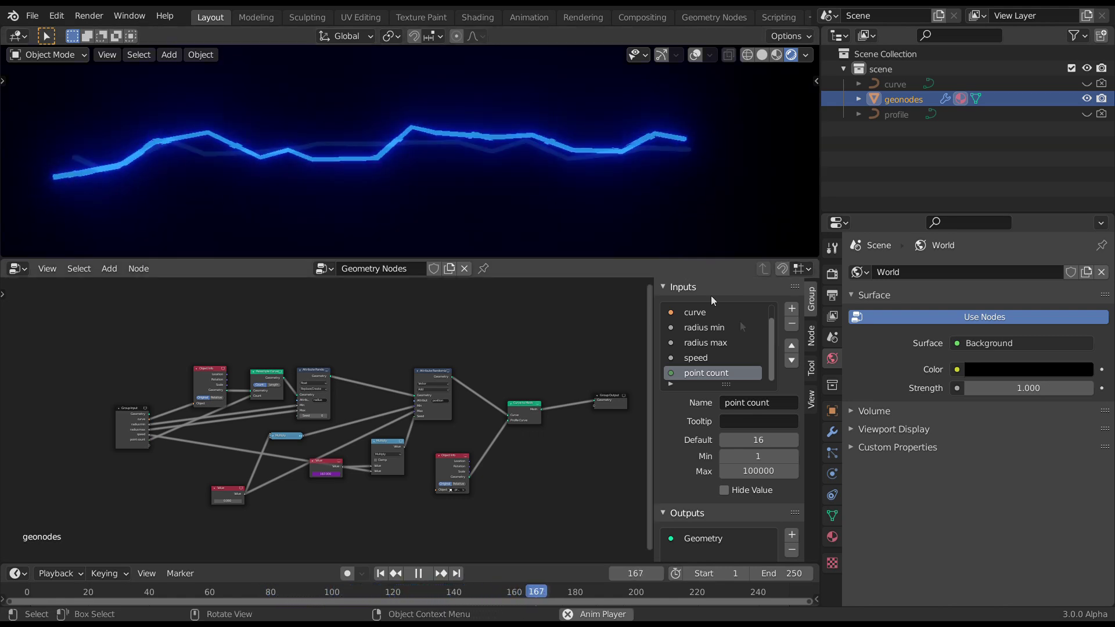
Change the blue glow emission to a lighter, less saturated blue and set its emission strength to 20.
left_click(832, 538)
scroll(1002, 403, "down", 12)
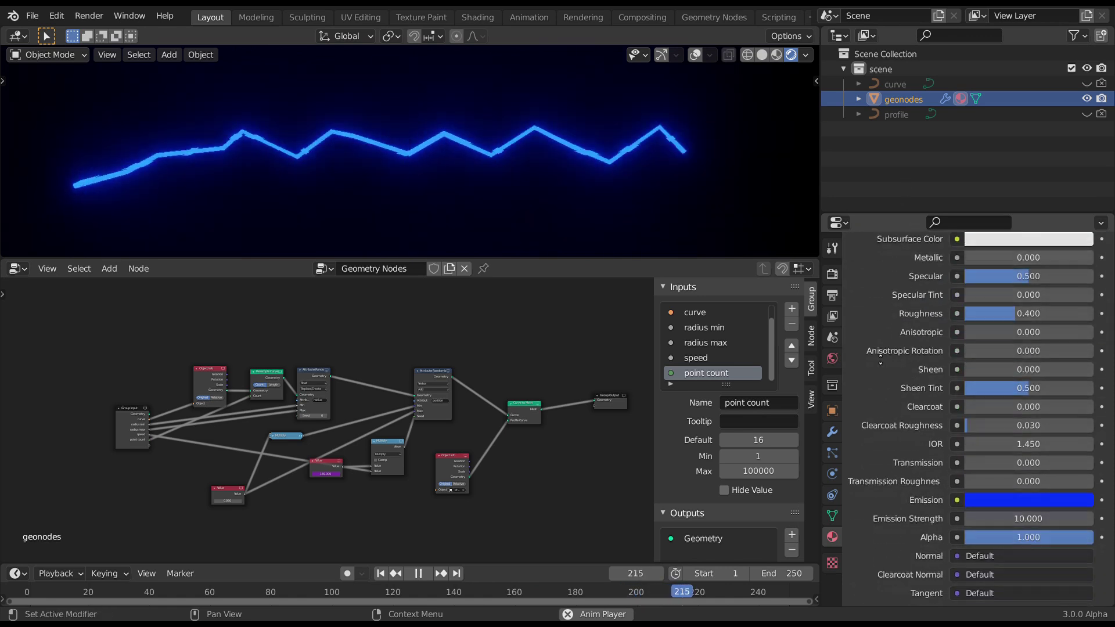
left_click(1019, 406)
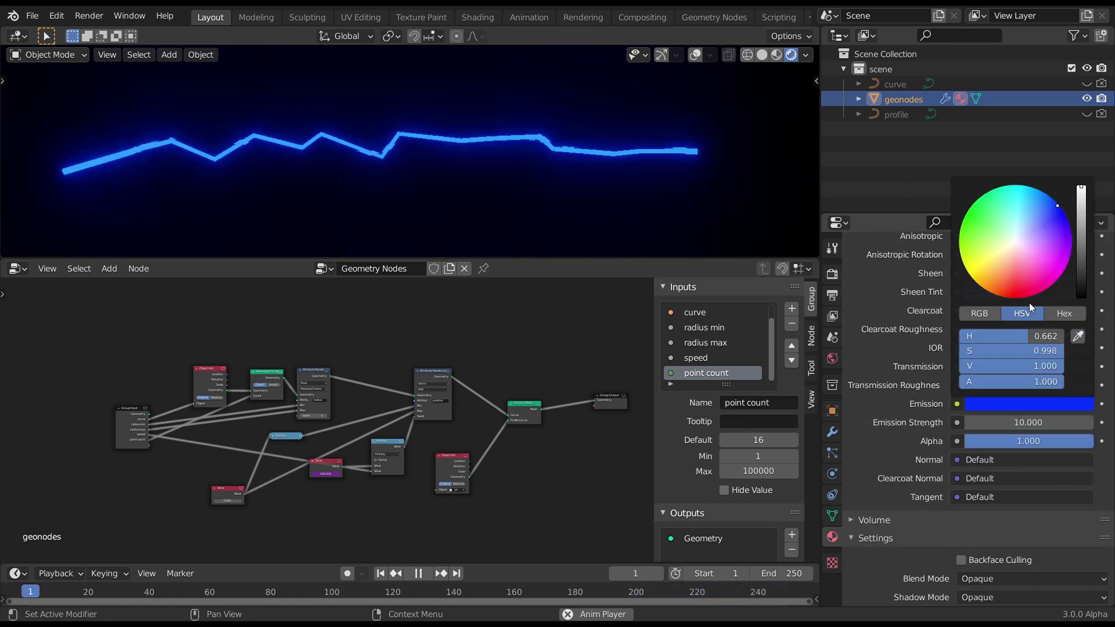
left_click(1046, 216)
left_click_drag(1046, 216, 1050, 208)
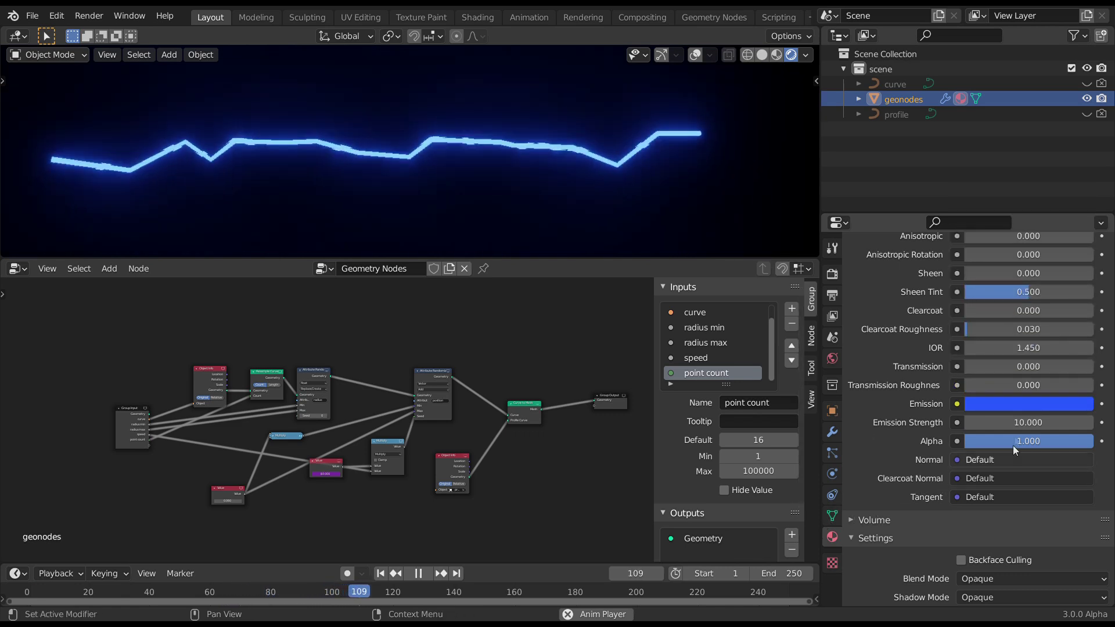
left_click(1024, 422)
type("20")
key("Return")
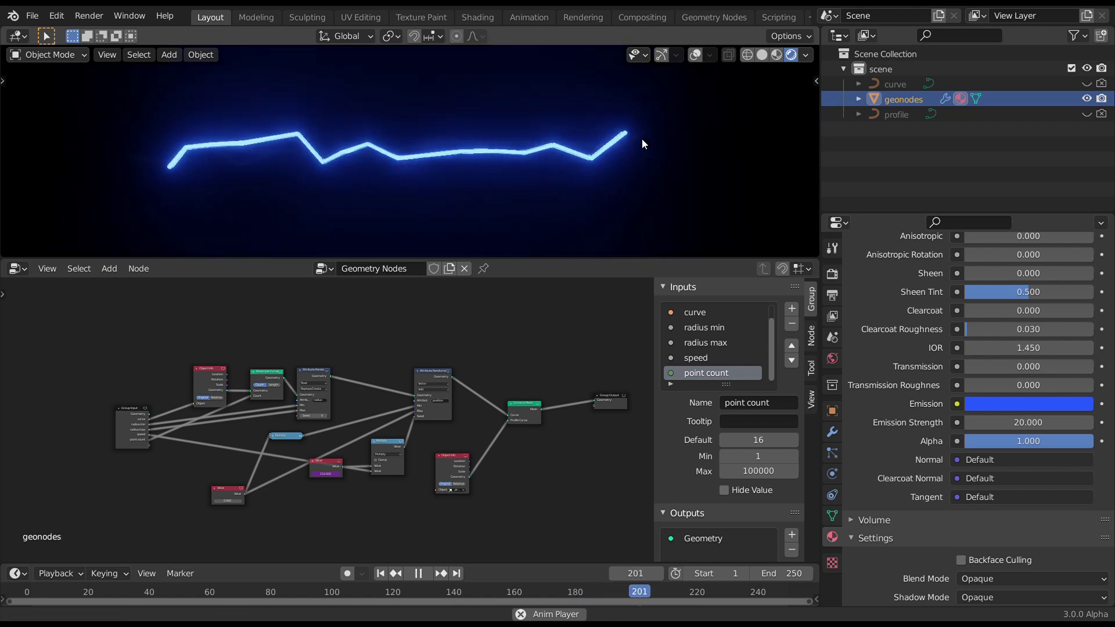
Stop the animation playback and enlarge the 3D viewport above the node editor.
left_click(418, 573)
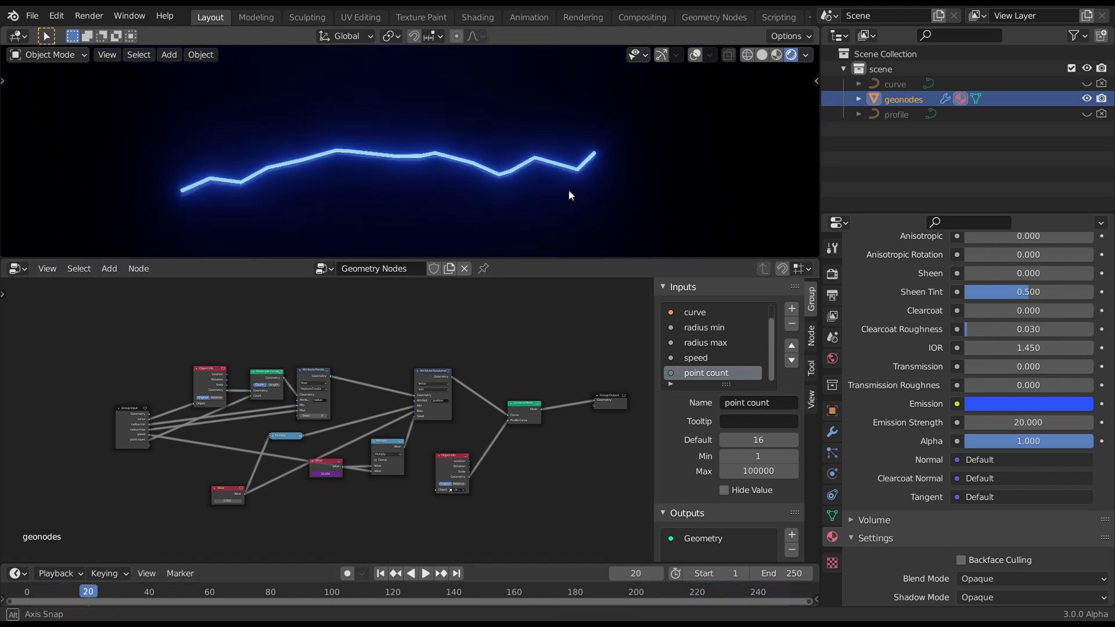
left_click_drag(600, 259, 633, 315)
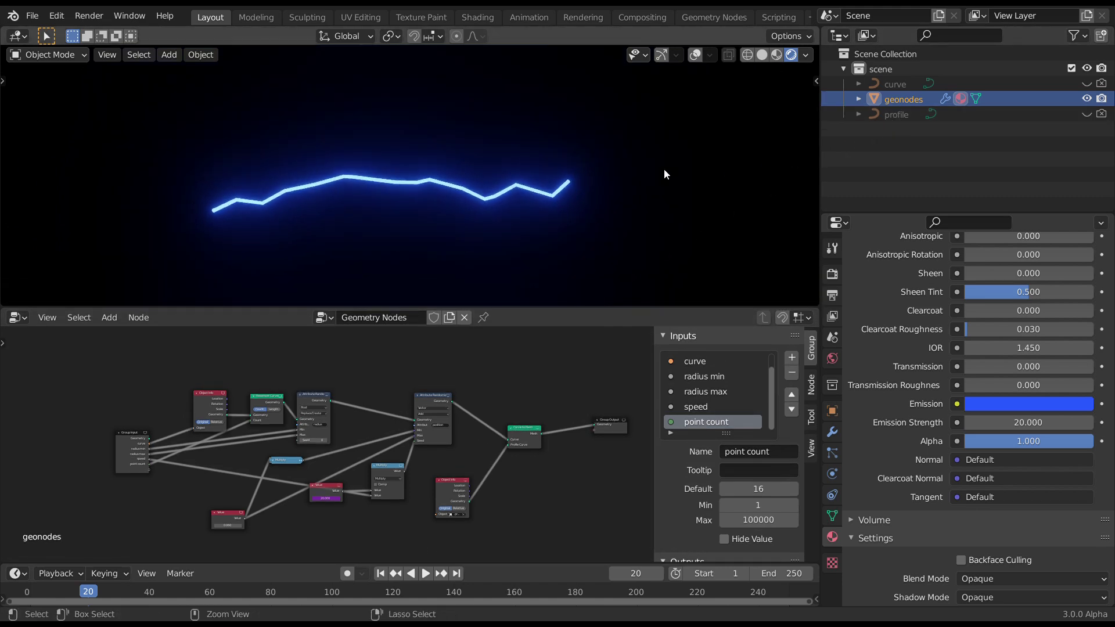
Enlarge the Properties editor and examine the geonodes object's GeometryNodes modifier inputs alongside the node tree.
left_click(899, 86)
left_click(899, 100)
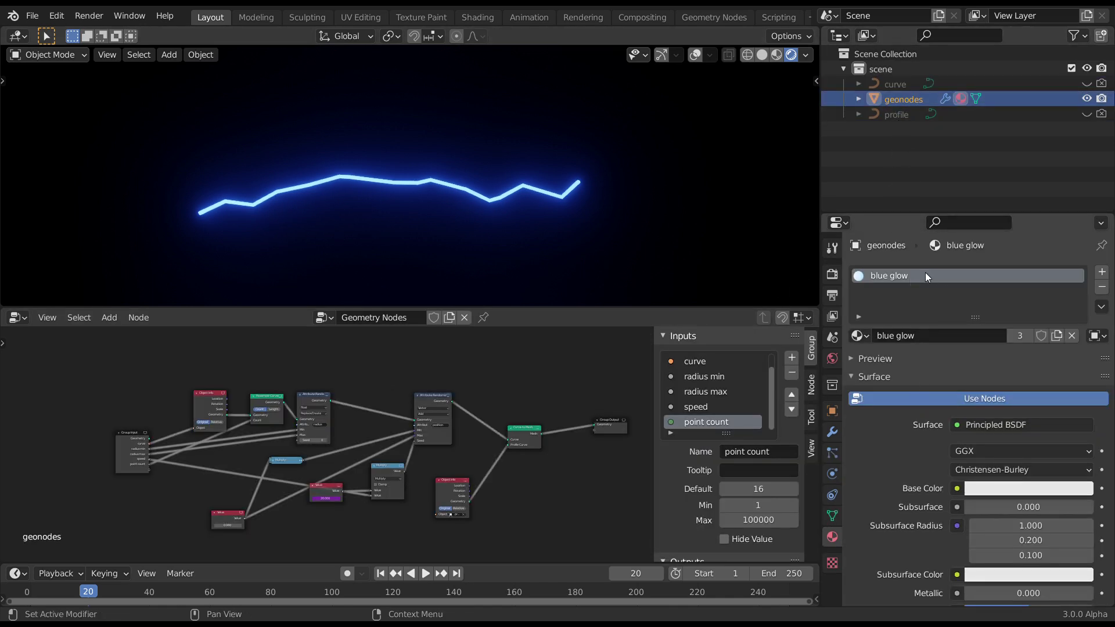
left_click_drag(946, 213, 946, 150)
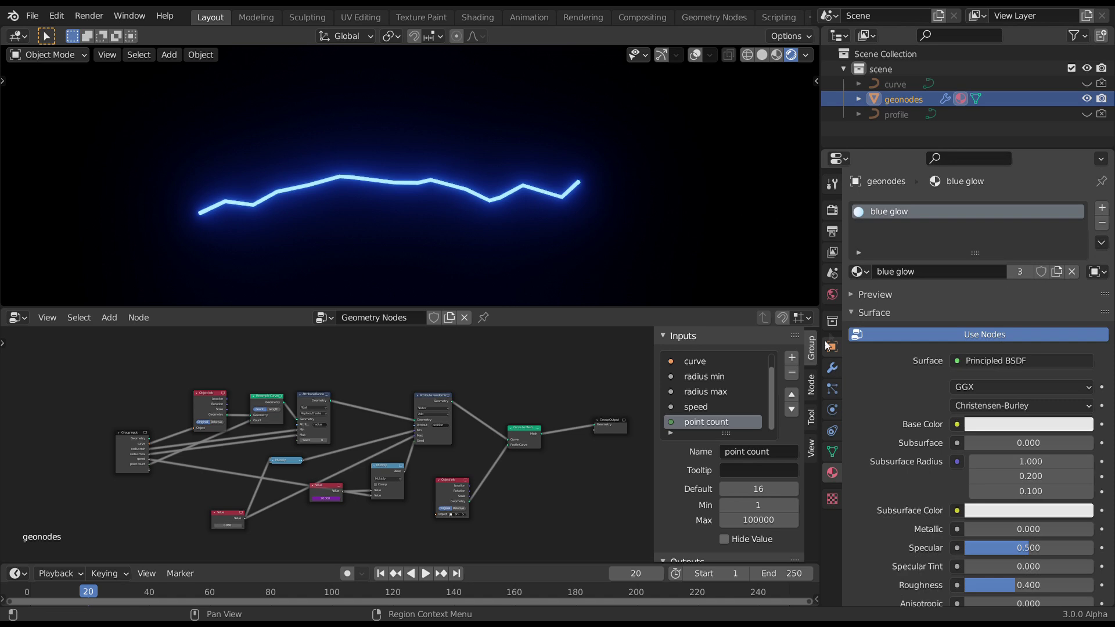
left_click(832, 368)
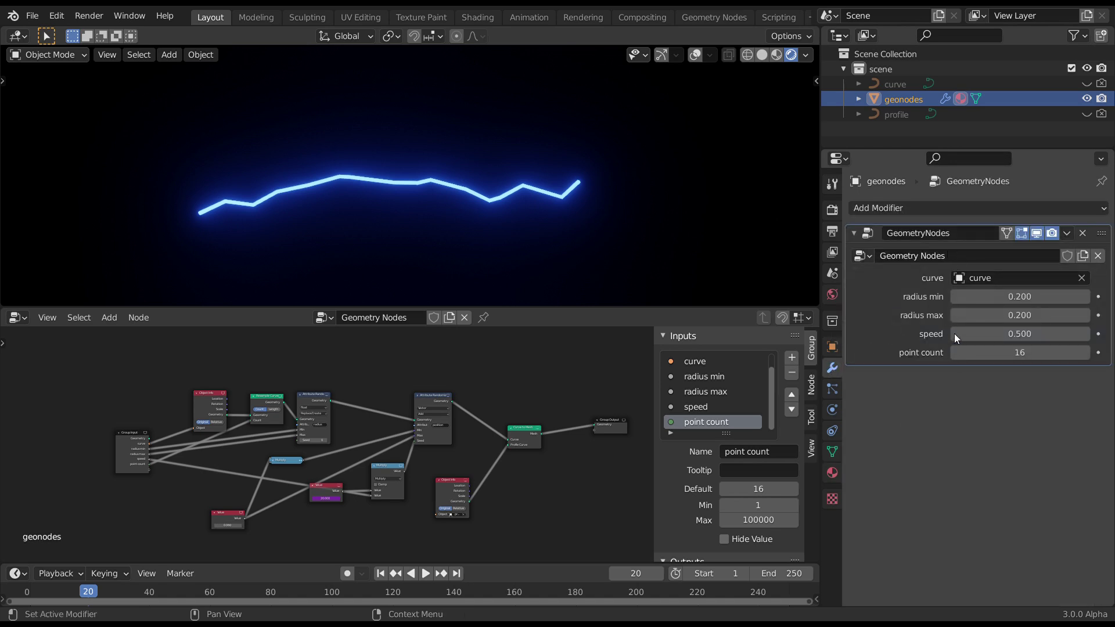
middle_click_drag(549, 411, 586, 410, "ctrl")
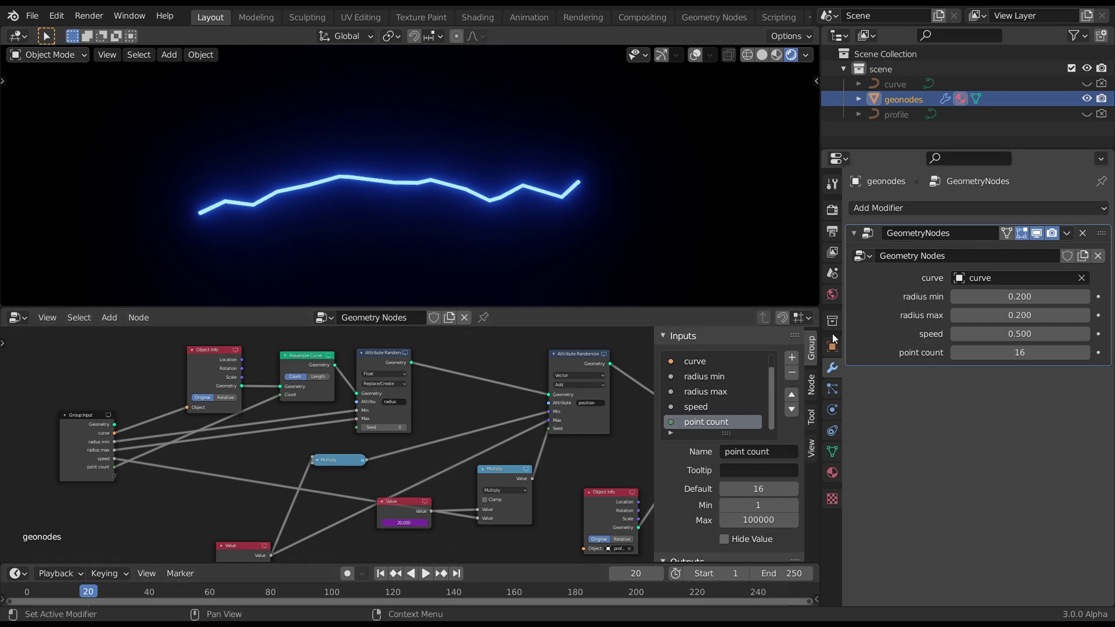
Set the Value node that drives the position Attribute Randomize node's Min and Max to 0.260 and check the bolt in the viewport.
scroll(446, 451, "up", 3)
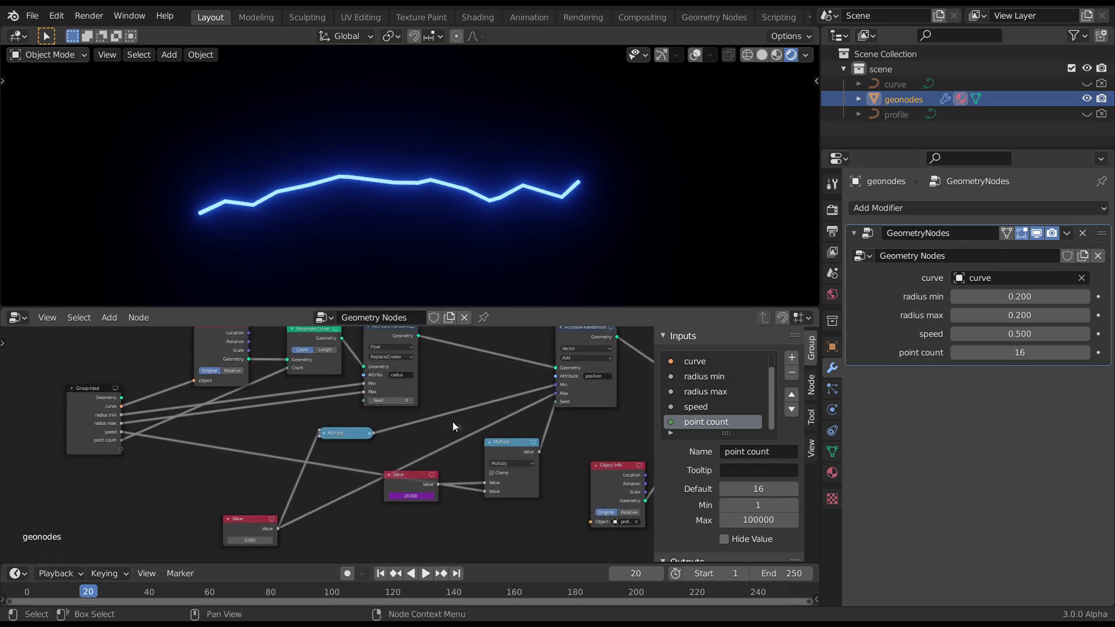
middle_click_drag(440, 435, 499, 413)
key("ctrl+space")
key("Home")
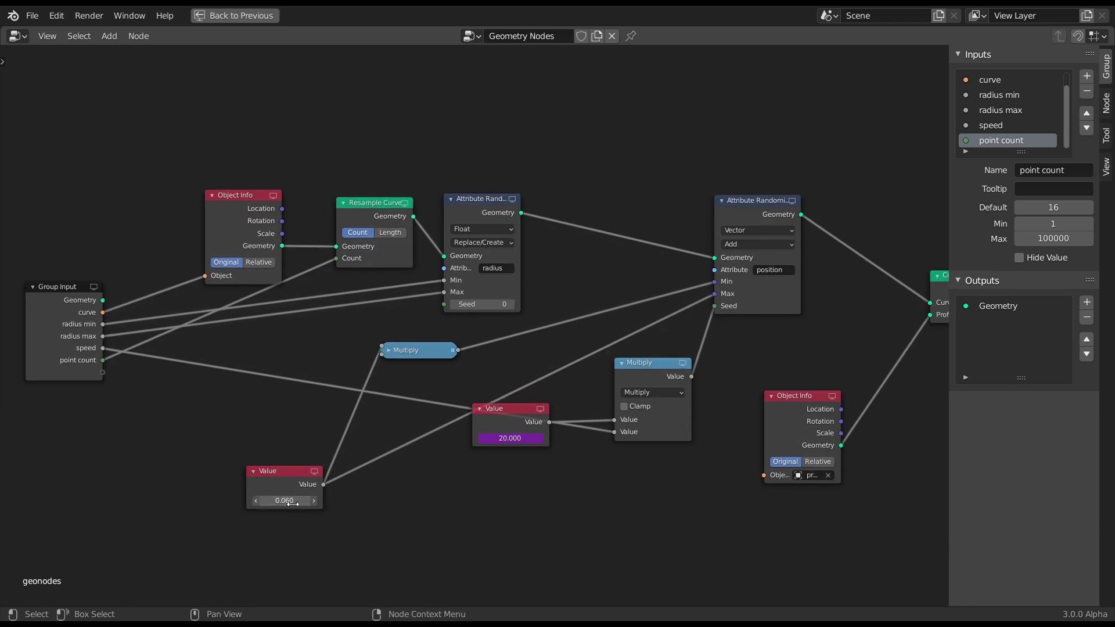
key("ctrl+space")
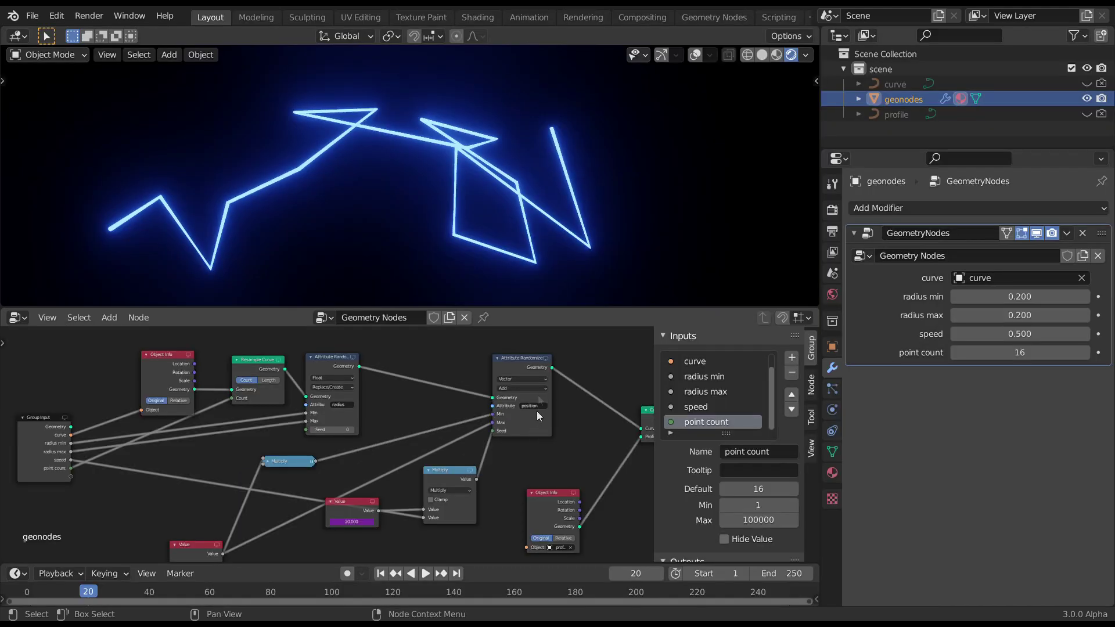
middle_click_drag(490, 423, 502, 395)
left_click_drag(297, 485, 288, 485)
key("ctrl+space")
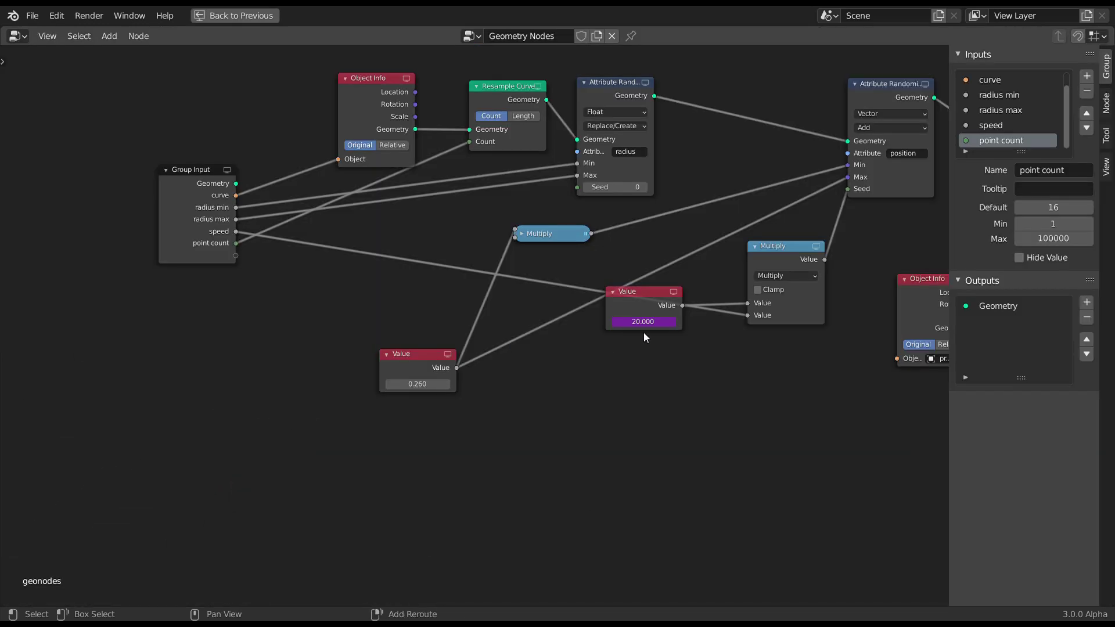
Expand the collapsed Multiply node and reposition it and the 0.260 Value node to make their links readable.
middle_click_drag(643, 332, 520, 410, "shift")
scroll(546, 360, "up", 3)
middle_click_drag(592, 319, 628, 304, "shift")
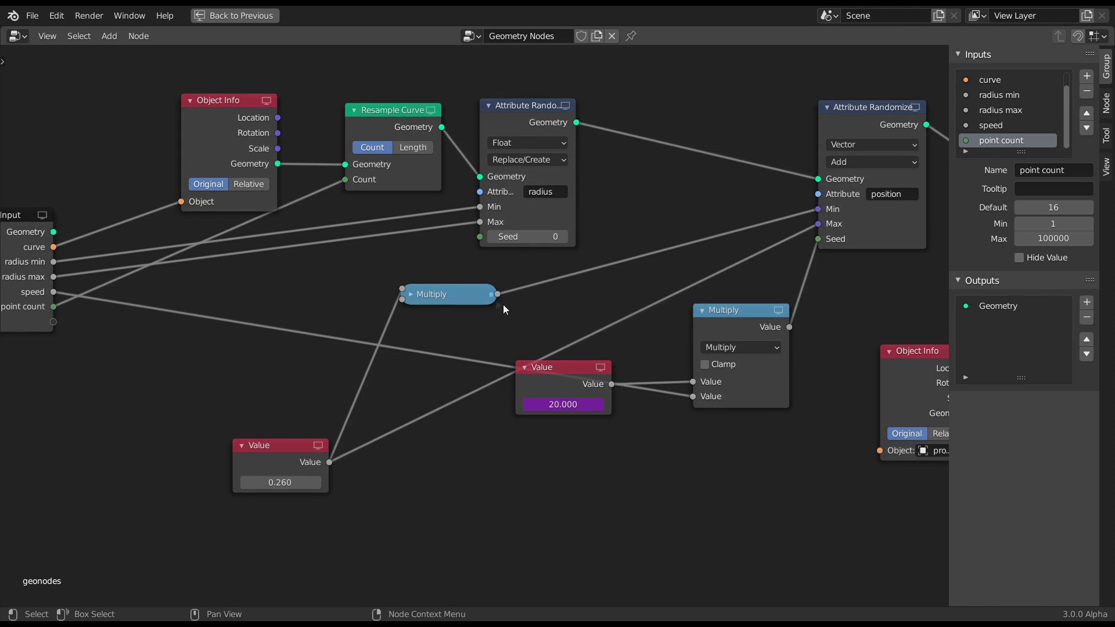
left_click_drag(458, 298, 487, 296)
left_click(438, 292)
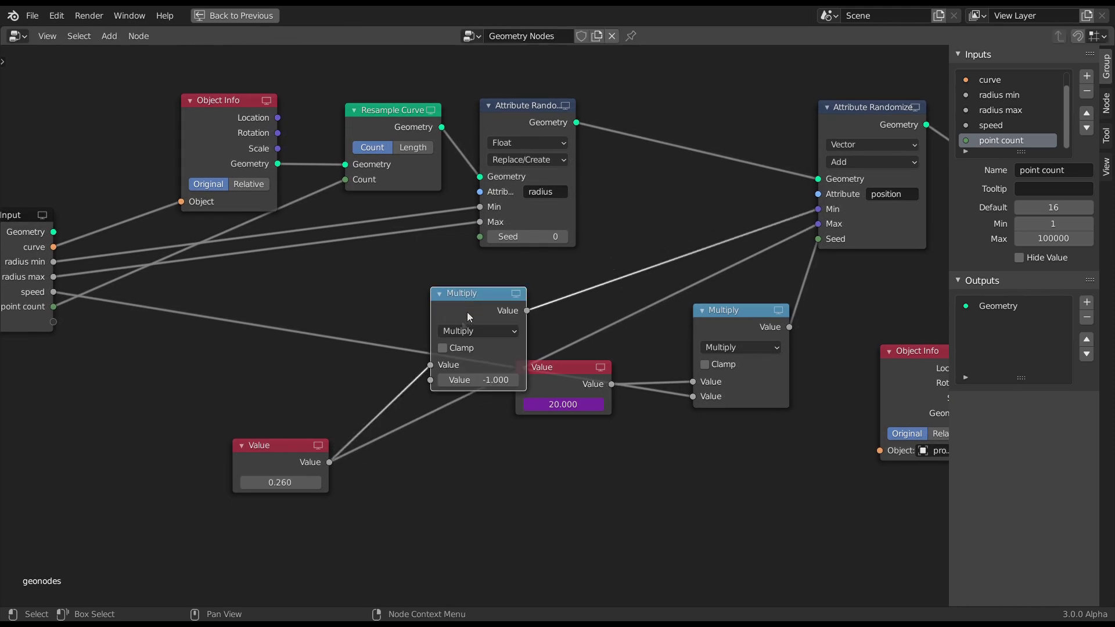
left_click_drag(294, 449, 276, 452)
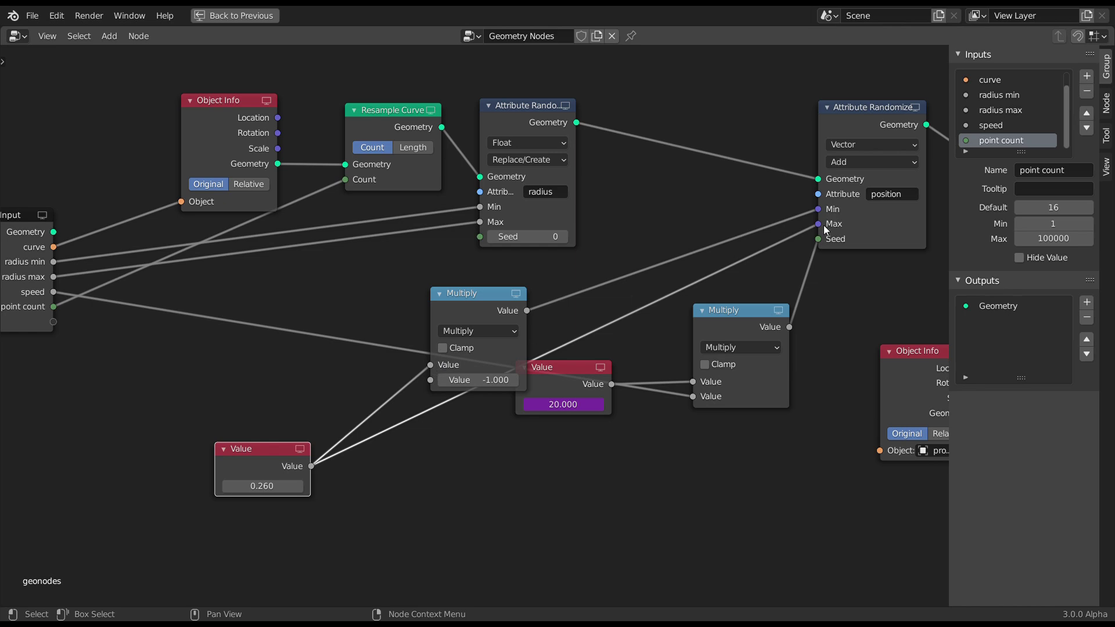
left_click_drag(481, 293, 491, 281)
middle_click_drag(578, 309, 651, 331, "shift")
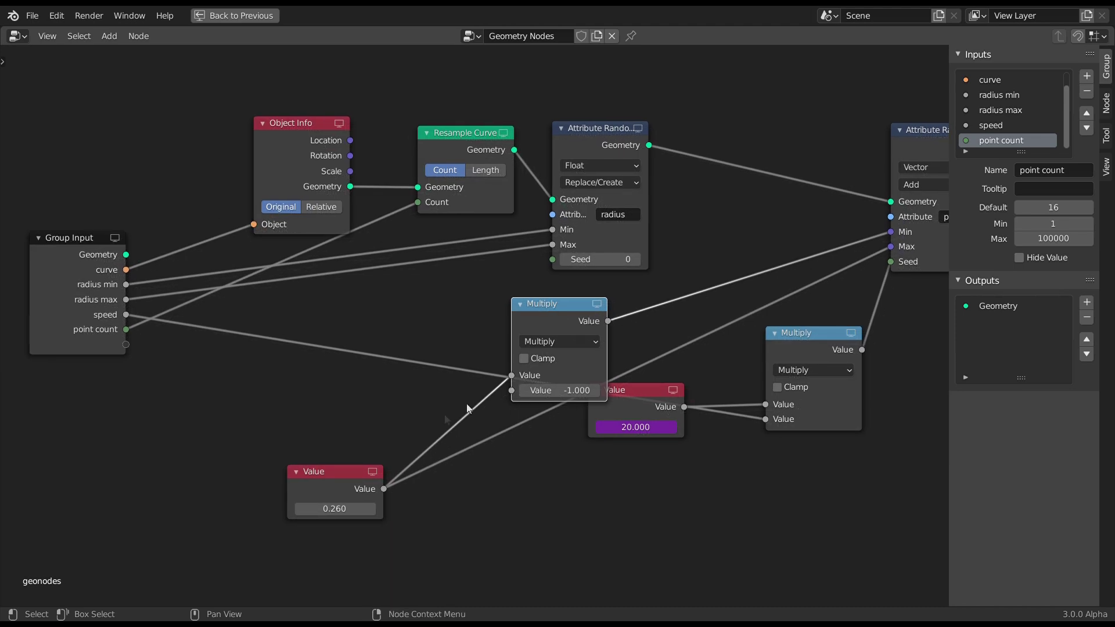
Add a Math node set to Add beside the 0.260 Value node and move the Value node out of its way.
left_click(357, 475)
left_click(117, 37)
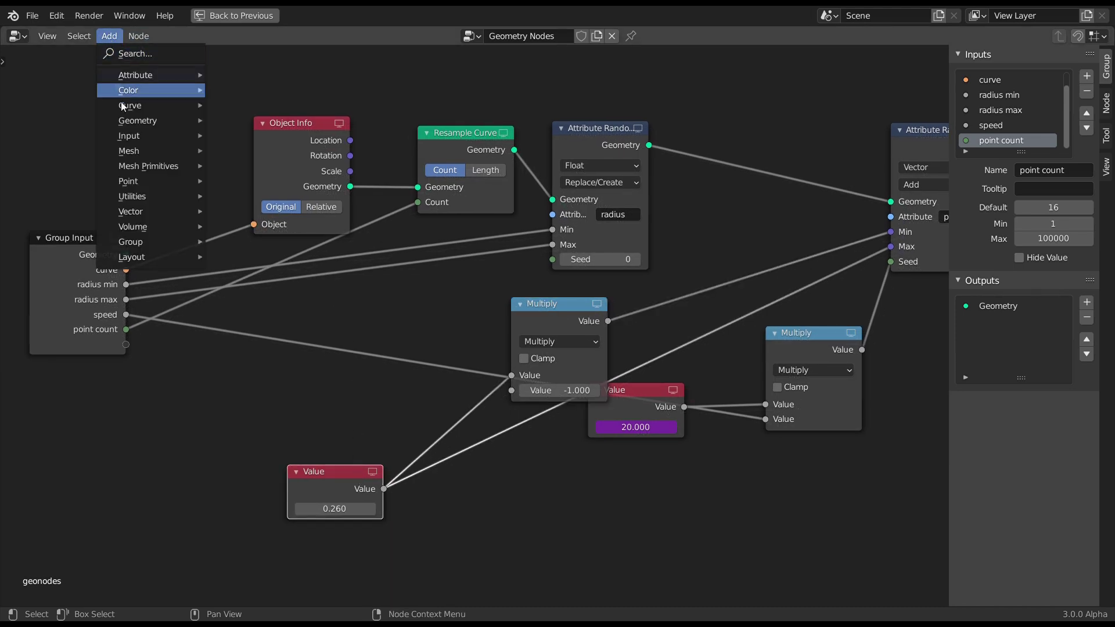
mouse_move(183, 197)
left_click(256, 262)
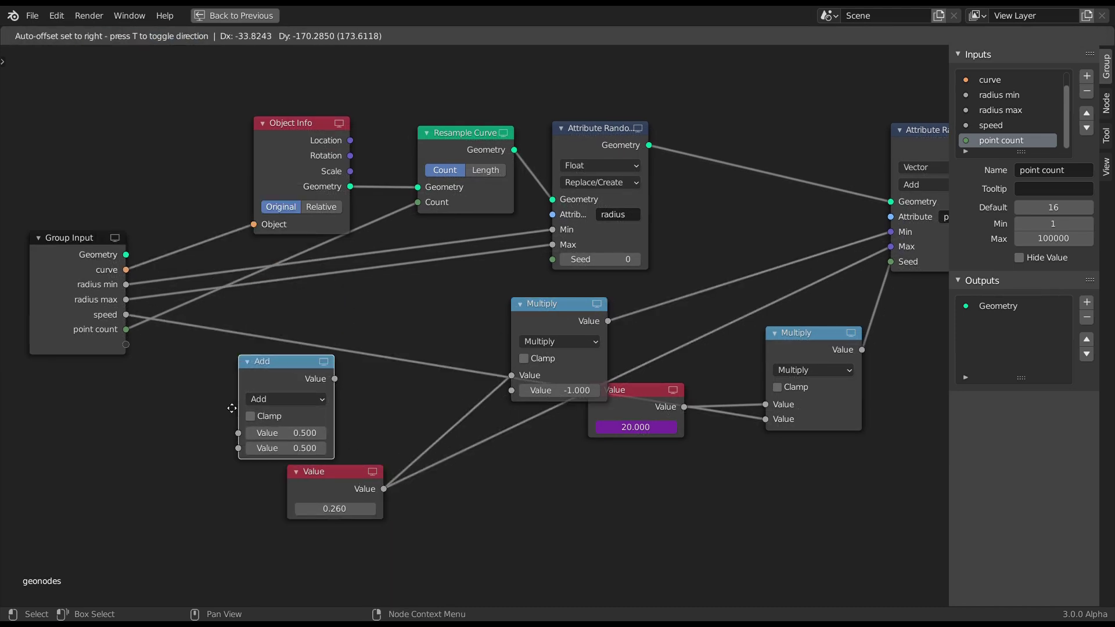
left_click(353, 503)
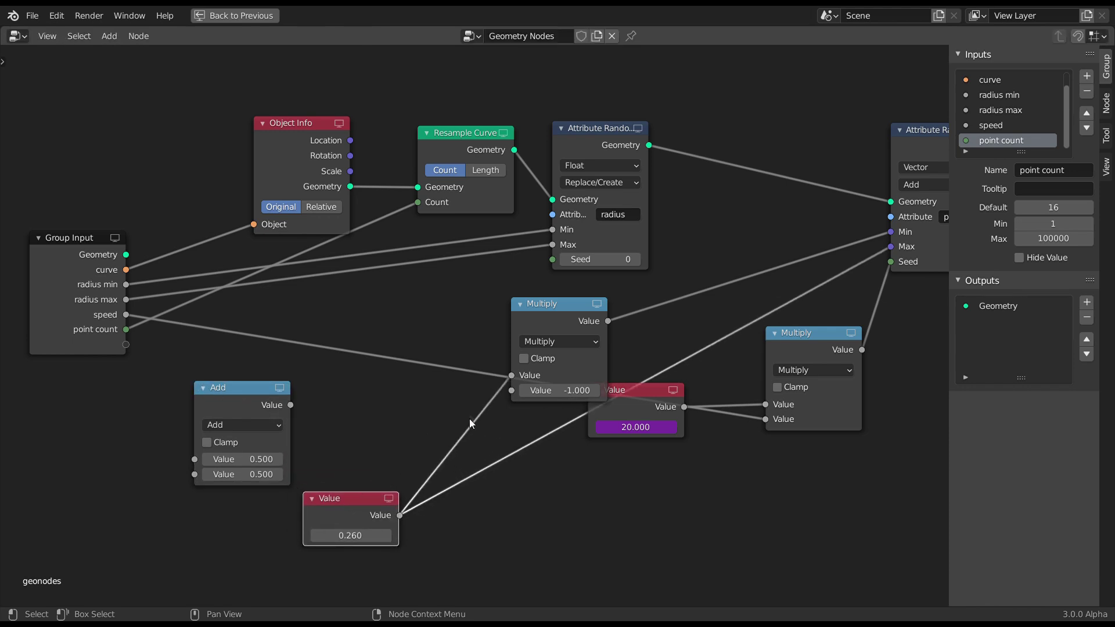
Cut the links running from the 0.260 Value node and the -1.000 Multiply node into the position Attribute Randomize node's Min and Max.
right_click_drag(490, 460, 500, 526, "ctrl")
middle_click_drag(616, 370, 541, 377)
left_click_drag(475, 311, 432, 279)
right_click_drag(695, 226, 683, 270, "ctrl")
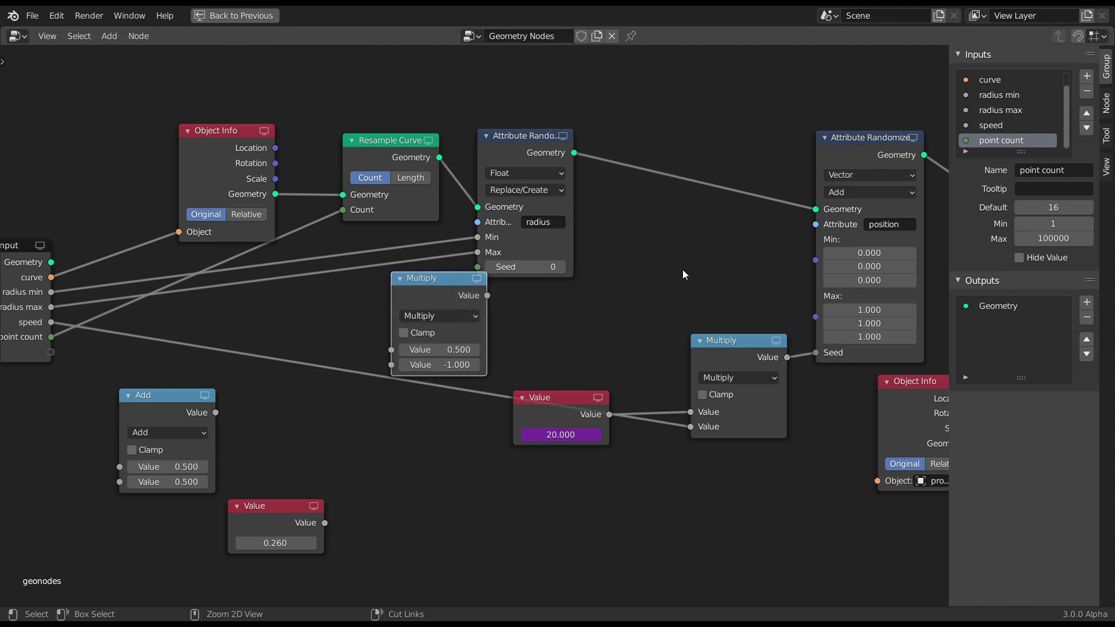
Link the Add node to the Multiply node and the position Attribute Randomize's Max, and the Multiply output to its Min.
left_click_drag(487, 295, 816, 260)
left_click_drag(457, 283, 678, 221)
left_click_drag(195, 402, 612, 287)
left_click_drag(341, 403, 815, 278)
Expose the Add node's first value as a new Group Input socket and set its second value to 0.
middle_click_drag(237, 464, 447, 451)
left_click_drag(447, 438, 416, 434)
left_click_drag(261, 347, 260, 339)
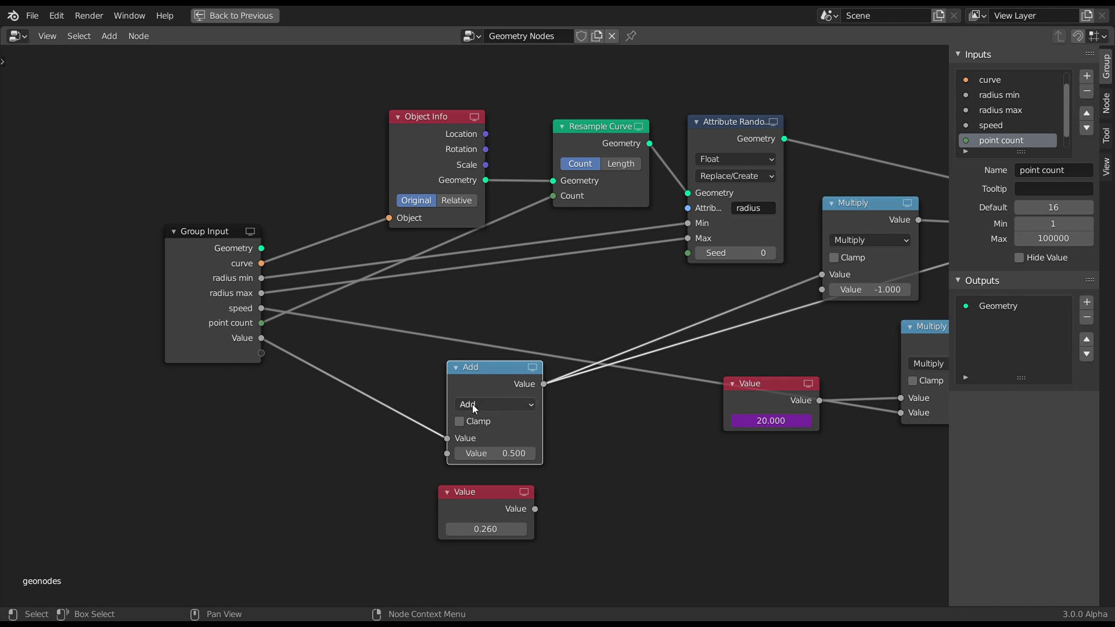
left_click(504, 453)
middle_click_drag(831, 319, 539, 388)
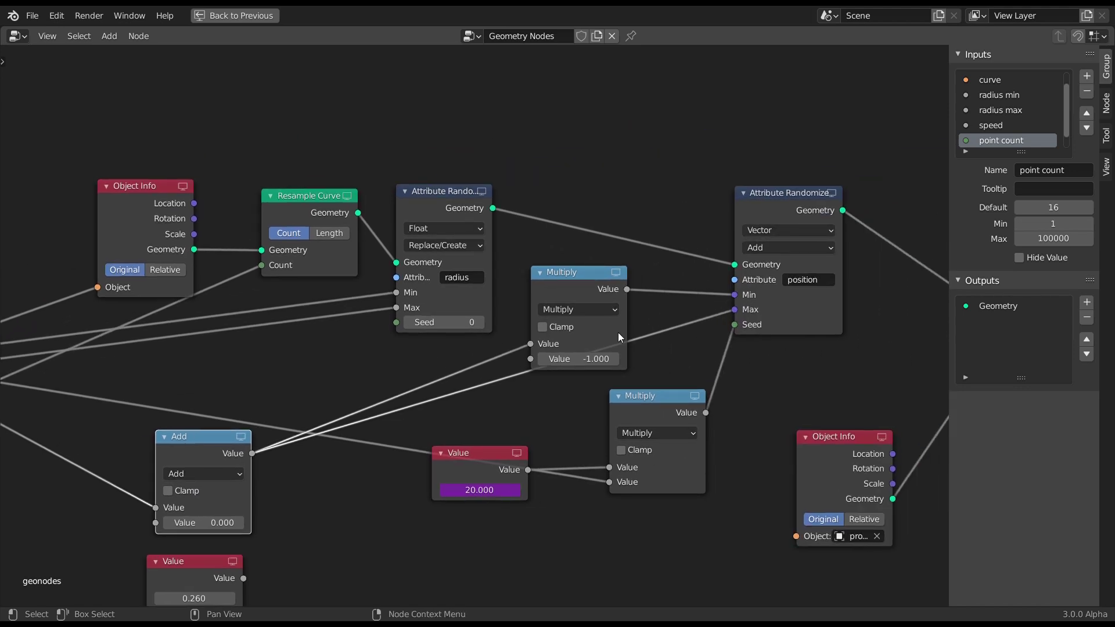
Collapse the -1.000 Multiply node and the Add node, and reposition them to tidy the node tree.
left_click_drag(577, 274, 562, 259)
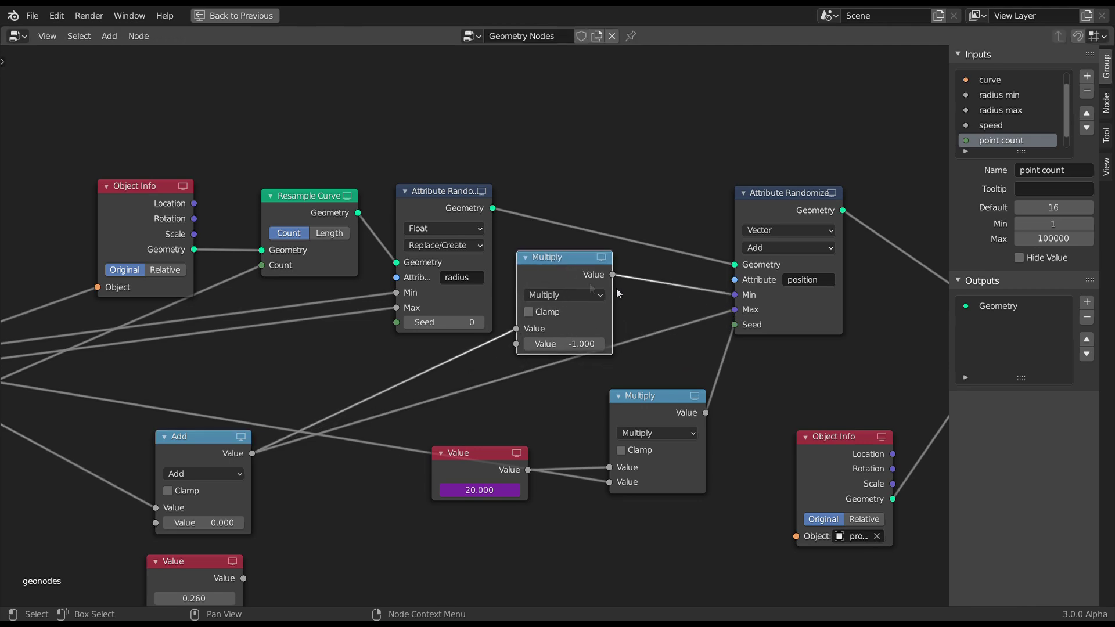
left_click(526, 258)
middle_click_drag(471, 392, 710, 362)
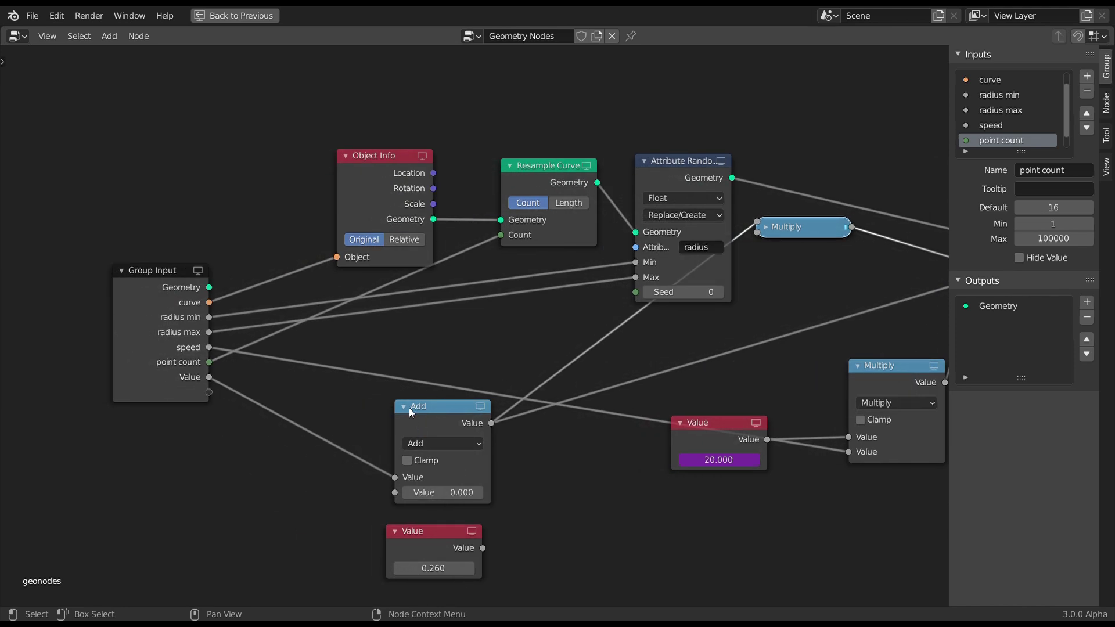
left_click(403, 407)
left_click_drag(437, 404, 527, 358)
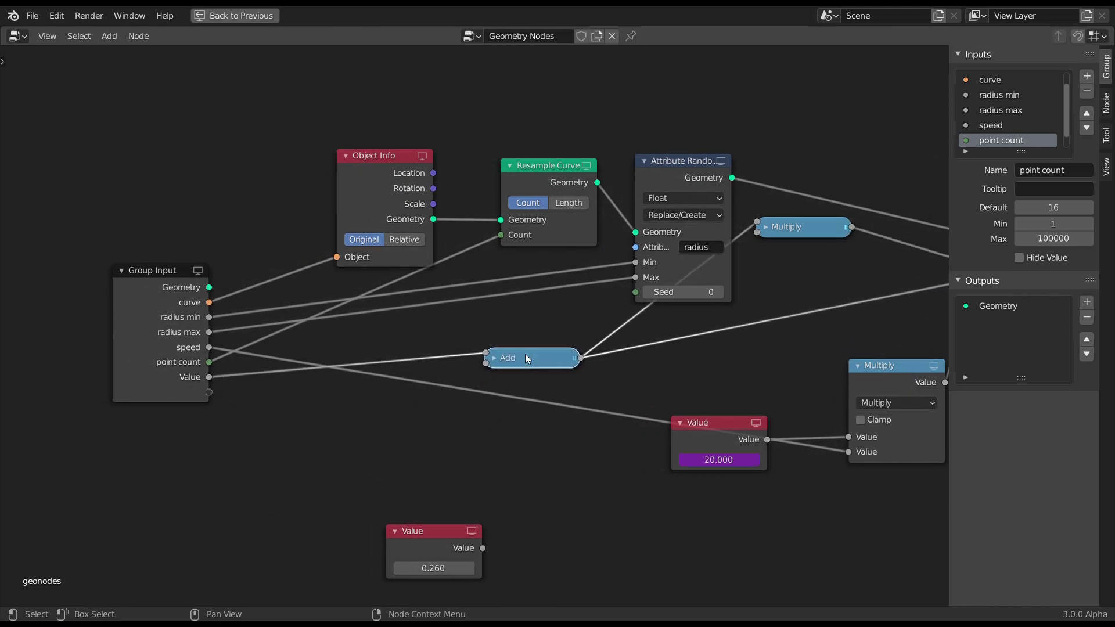
Restore the full layout and rename the new Value group input to displacement.
scroll(527, 359, "down", 2)
key("ctrl+space")
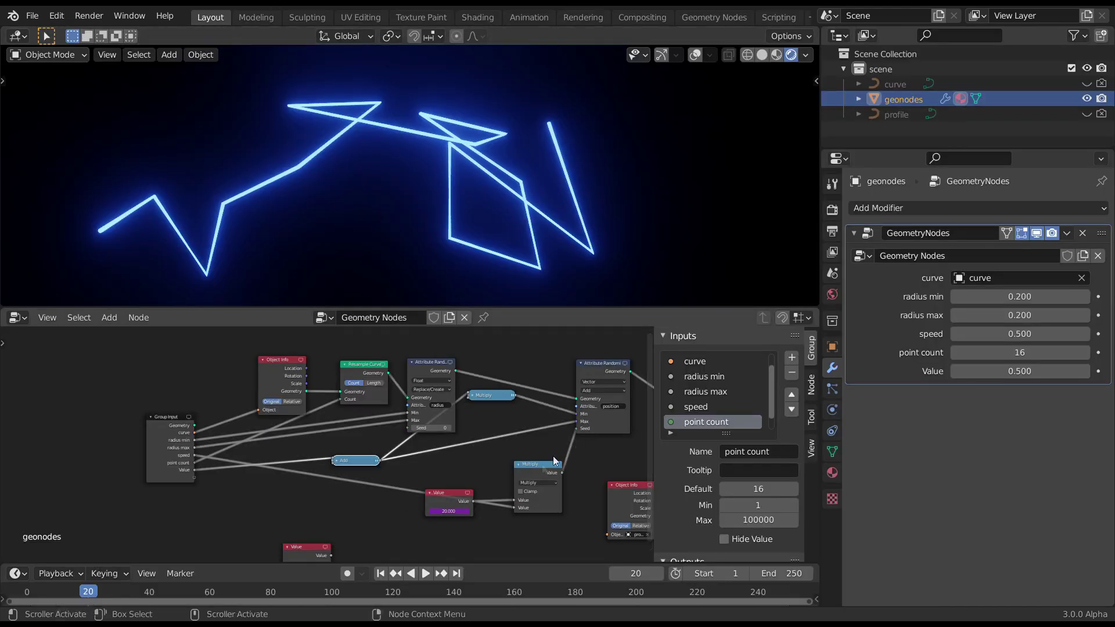
middle_click_drag(553, 455, 478, 451)
scroll(699, 425, "down", 1)
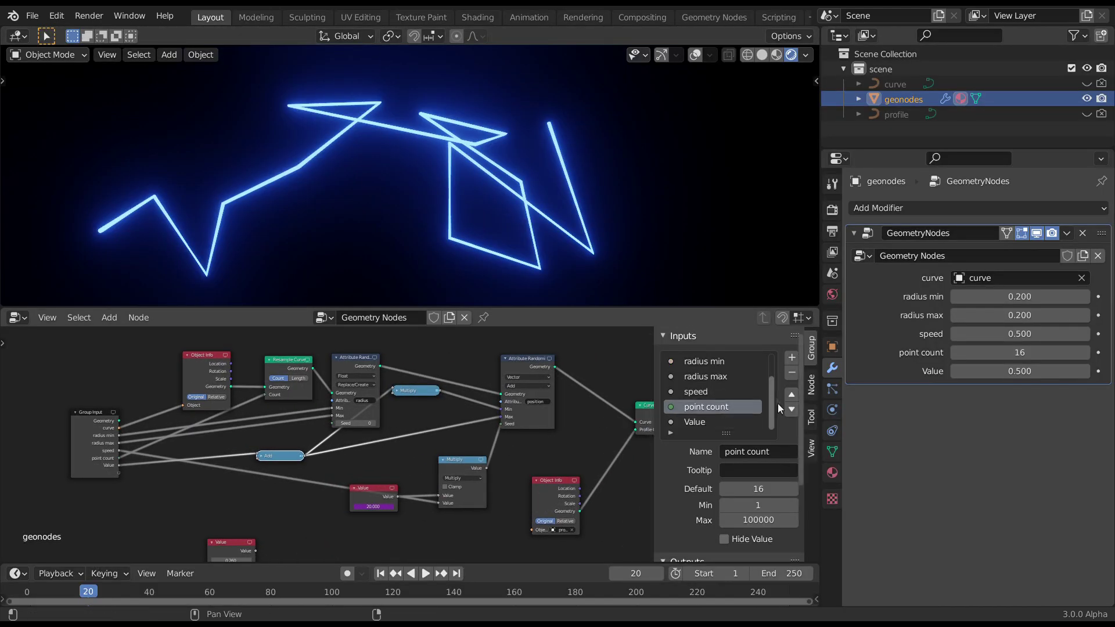
double_click(699, 423)
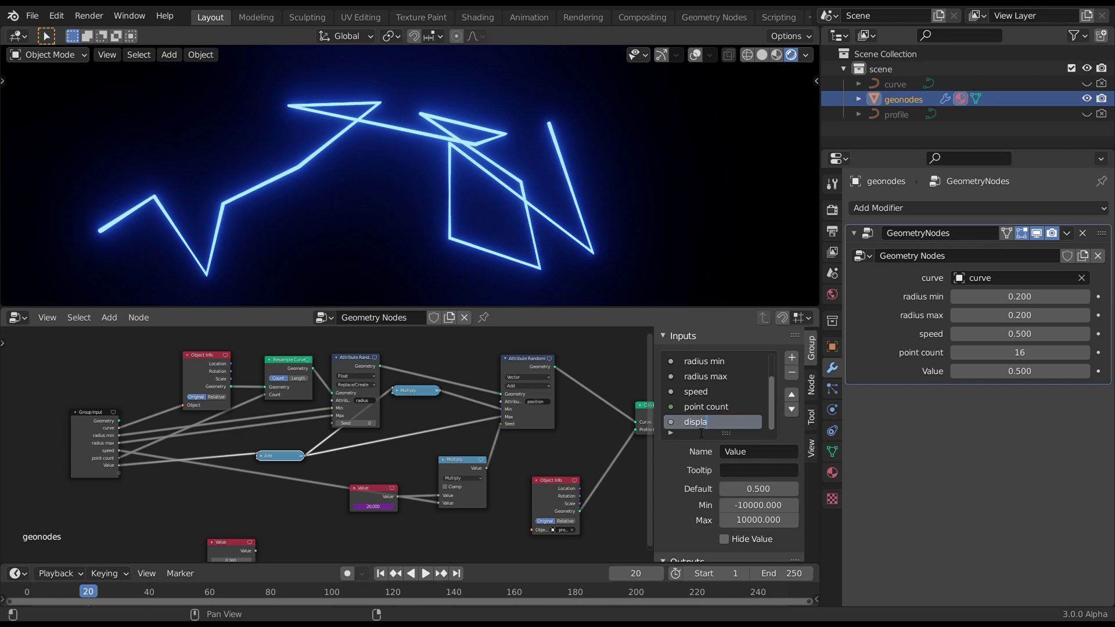
key("Return")
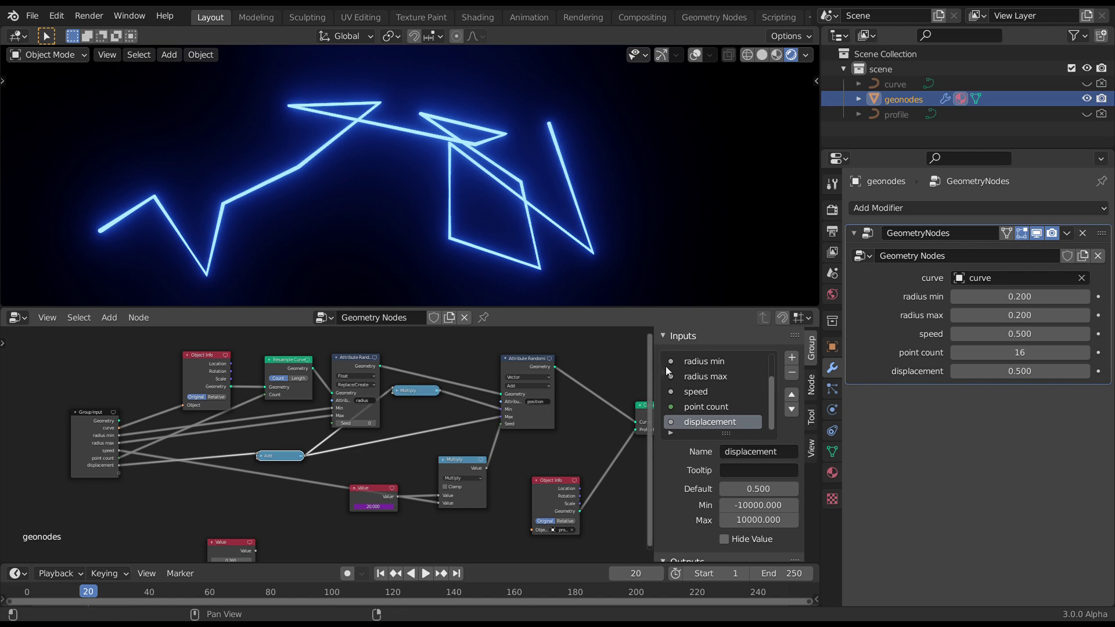
Hide the node editor's sidebar and set the modifier's displacement to 0.
key("n")
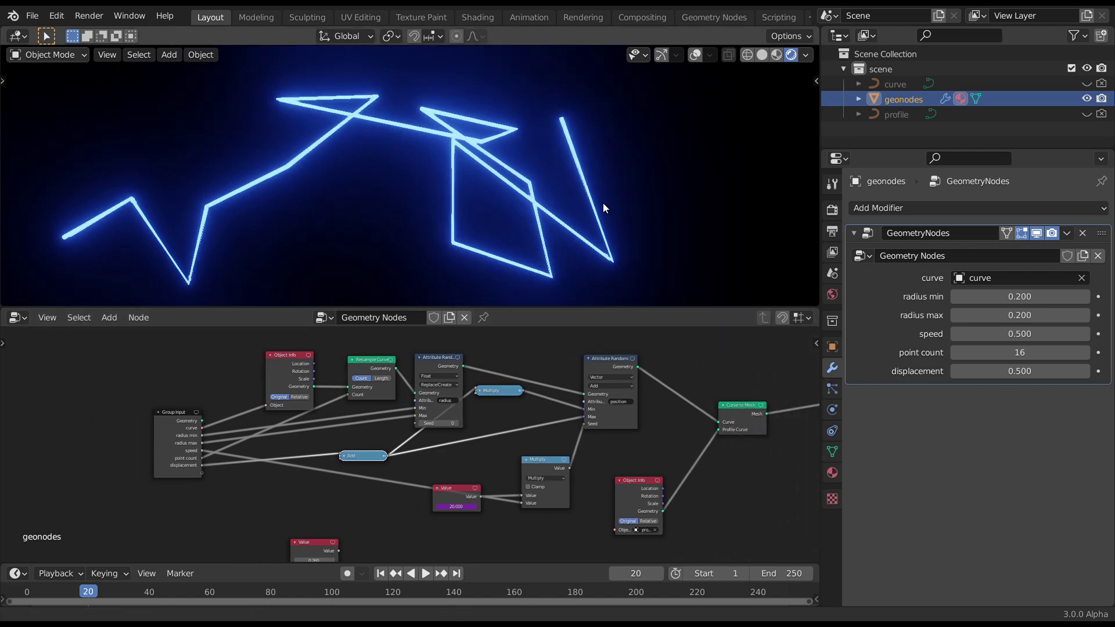
left_click(1017, 371)
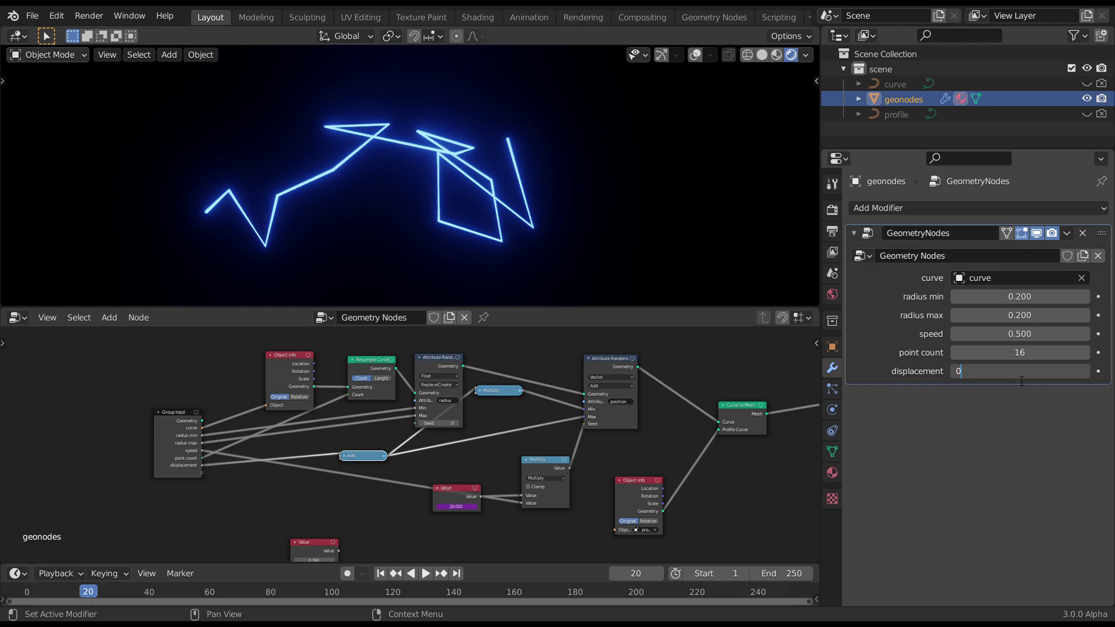
key("Return")
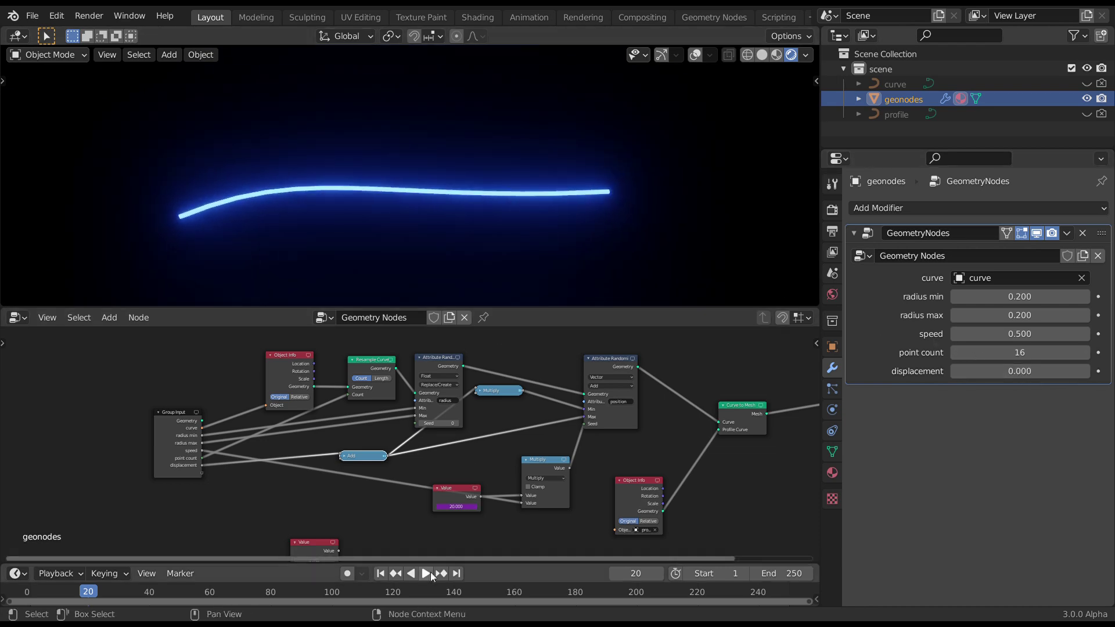
Play the animation while setting the modifier's displacement to 0.100, radius max to 0.500 and speed to 0.650.
left_click(431, 573)
scroll(545, 264, "up", 1)
left_click_drag(1011, 371, 1023, 369)
left_click_drag(1023, 315, 1022, 339)
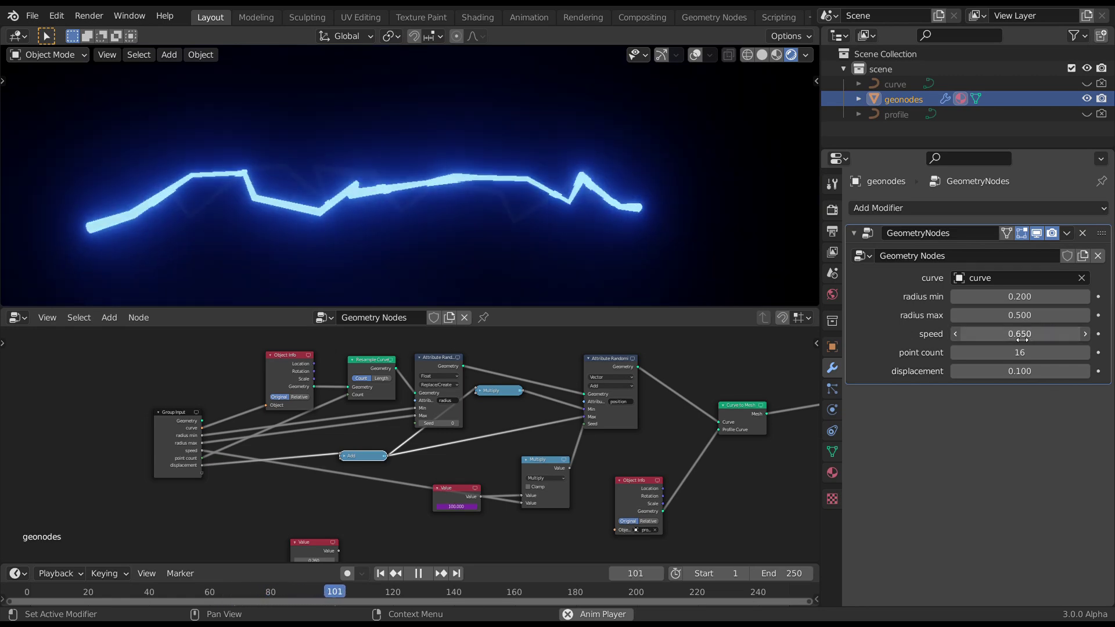
Set the modifier's speed to 0.5, preview the bolt and stop the animation playback.
left_click(1016, 340)
key("BackSpace")
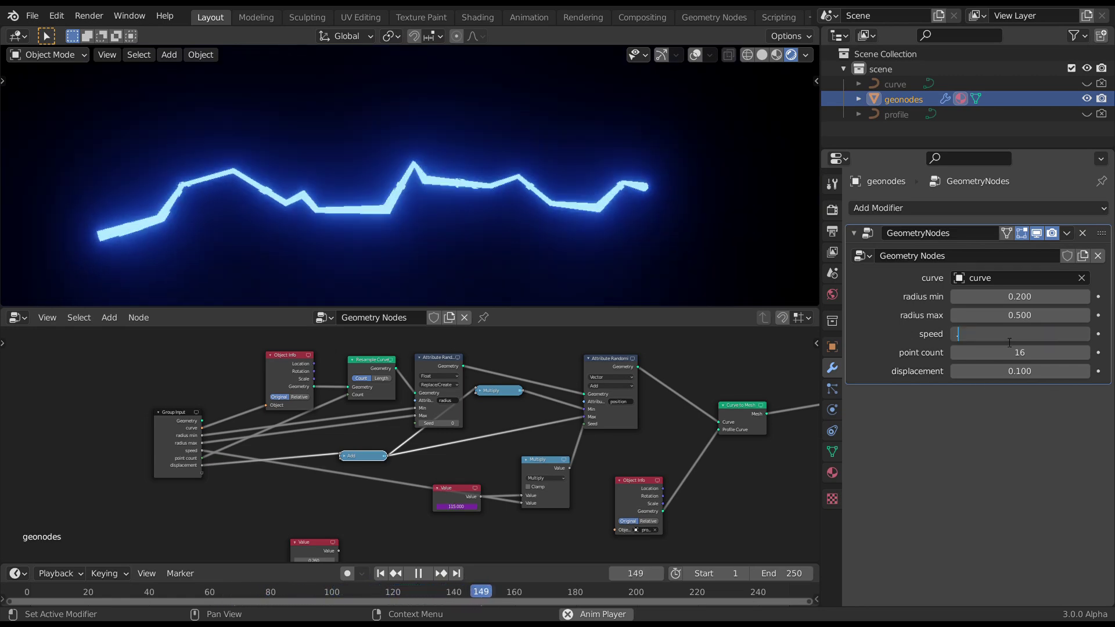
type("0.5")
key("Return")
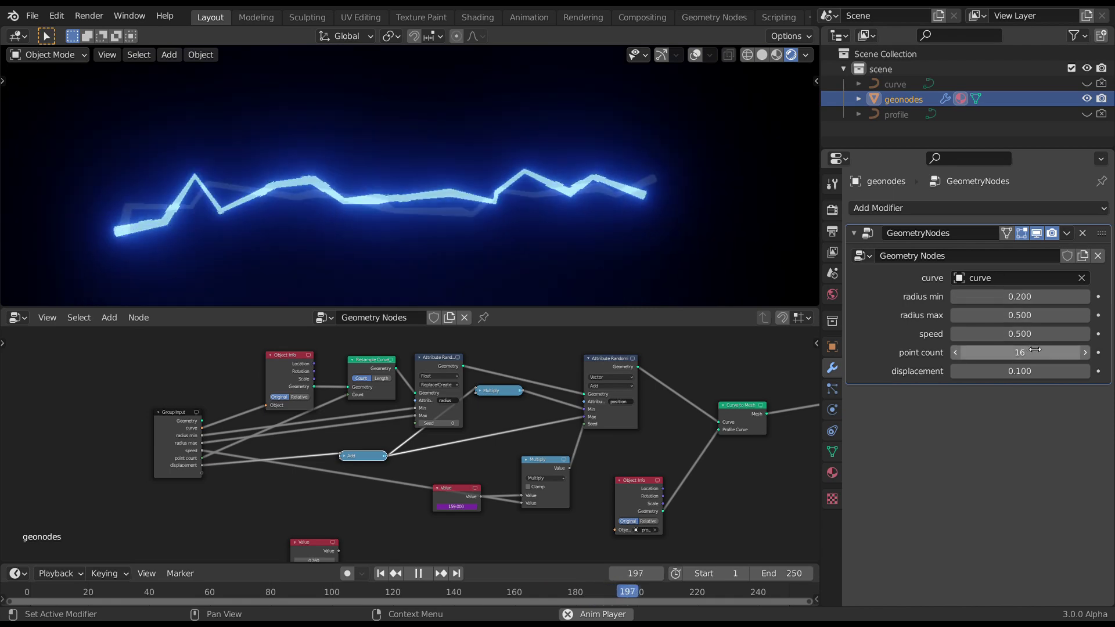
mouse_move(1035, 349)
left_mouse_down()
mouse_move(1045, 351)
mouse_move(1013, 354)
left_mouse_up()
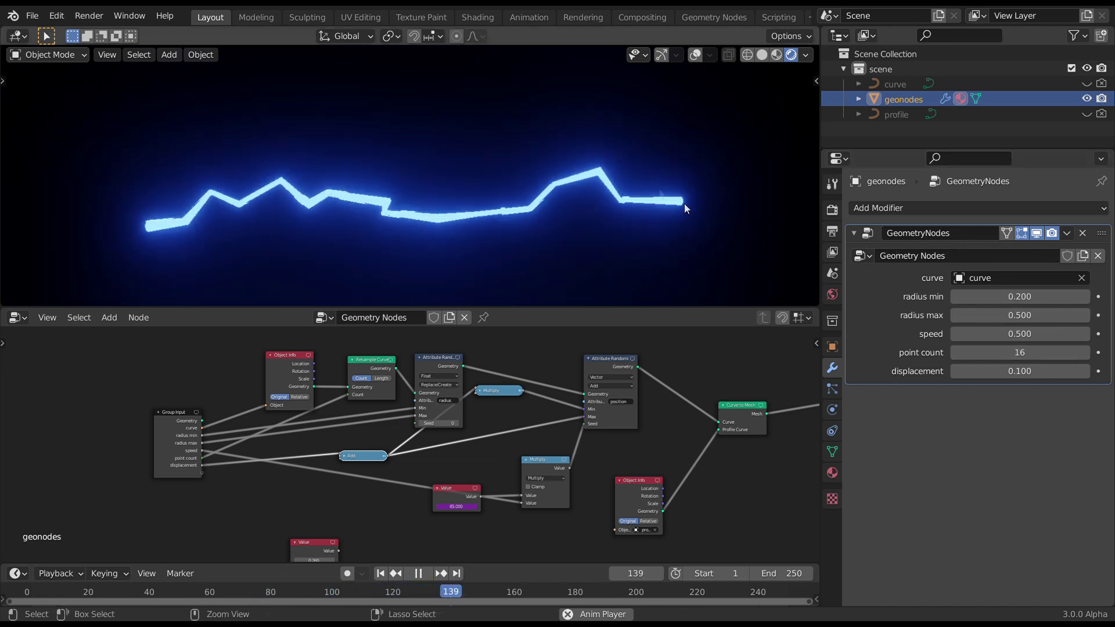
left_click(418, 573)
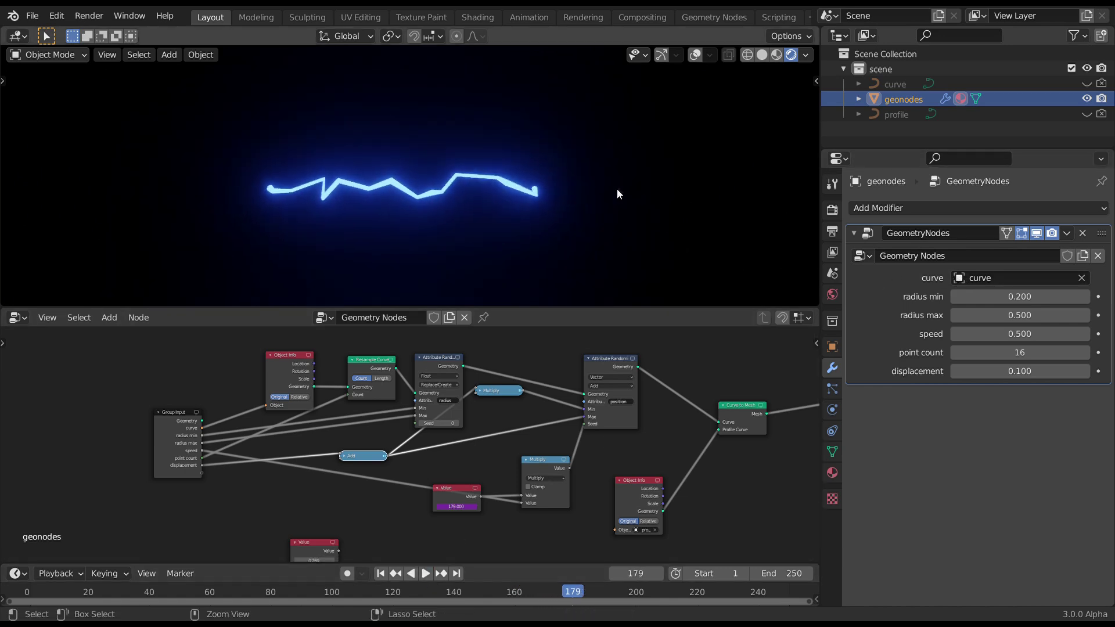
Turn the viewport overlays back on and add a Text object to the scene.
left_click(696, 54)
middle_click_drag(670, 107, 666, 166)
scroll(638, 179, "down", 5)
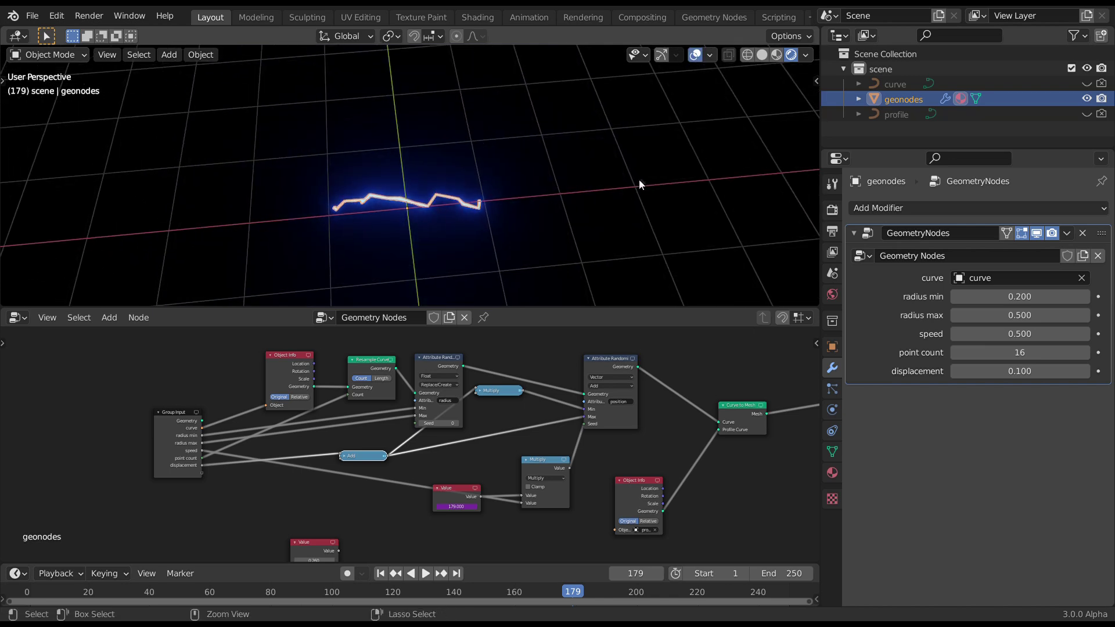
middle_click_drag(517, 184, 531, 153, "ctrl")
key("shift+a")
mouse_move(531, 164)
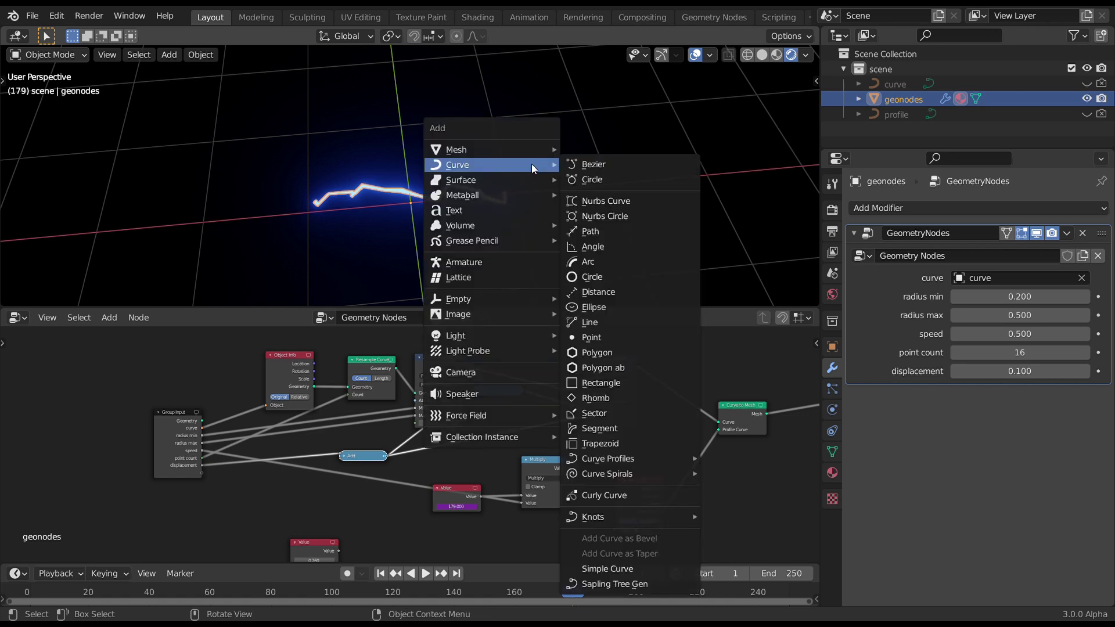
left_click(514, 210)
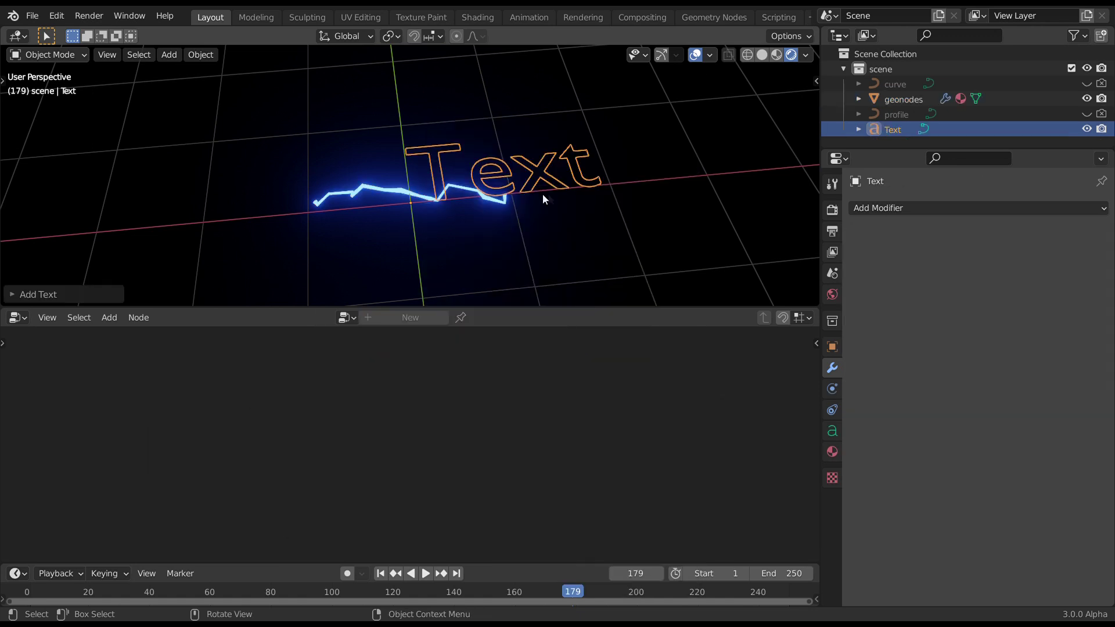
Switch the viewport to solid shading and change the text object's content to NODE.
mouse_move(662, 117)
middle_mouse_down("shift")
mouse_move(590, 127)
mouse_move(580, 143)
middle_mouse_up("shift")
left_click(761, 54)
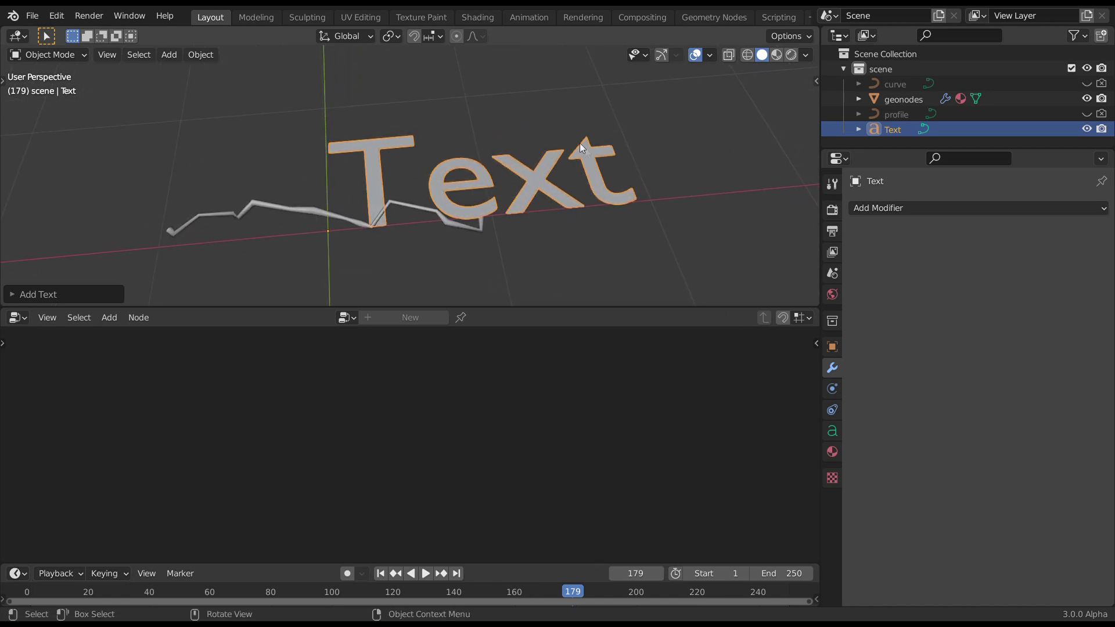
left_click(211, 58)
key("Tab")
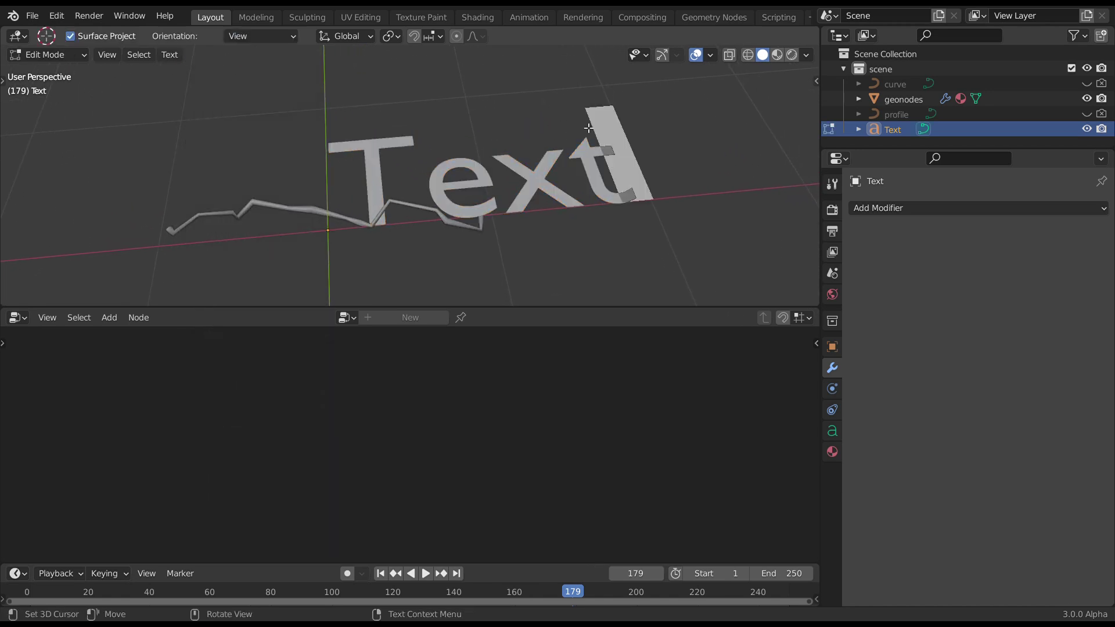
key("BackSpace")
key("BackSpace")
key("BackSpace")
key("BackSpace")
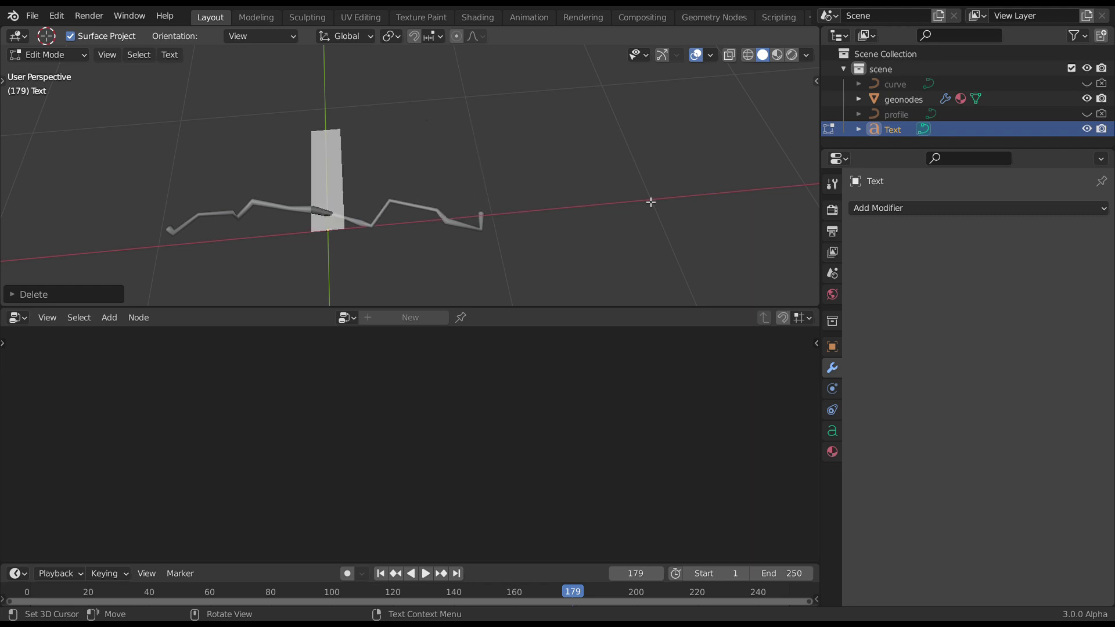
type("NODE")
key("Tab")
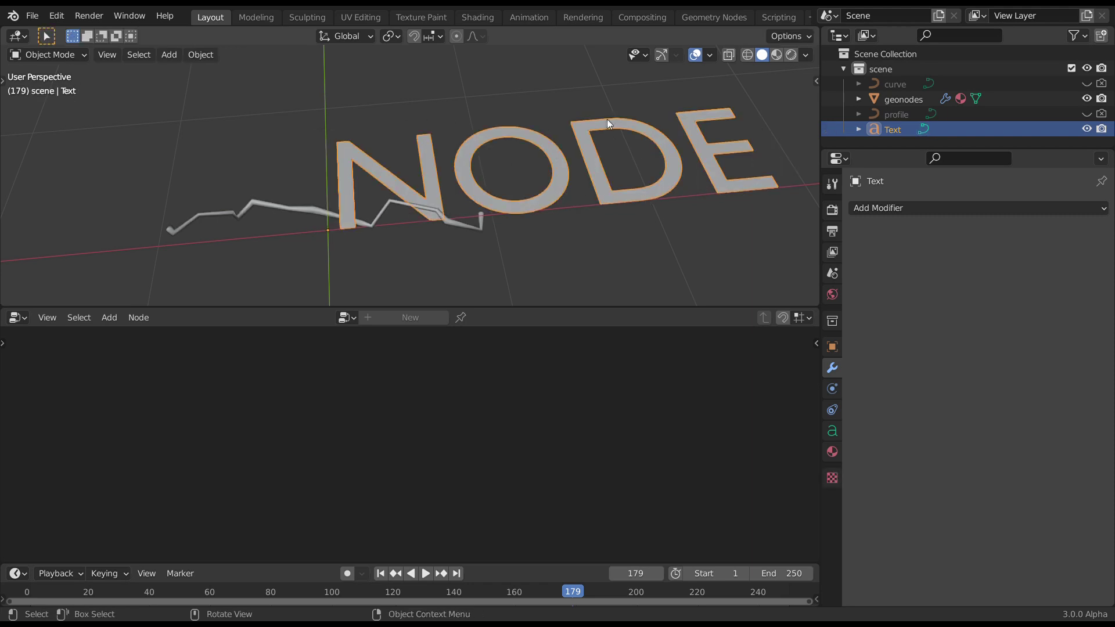
Convert the NODE text object to a curve and hide it in the viewport and in renders.
middle_click_drag(607, 119, 501, 152, "ctrl")
left_click(192, 55)
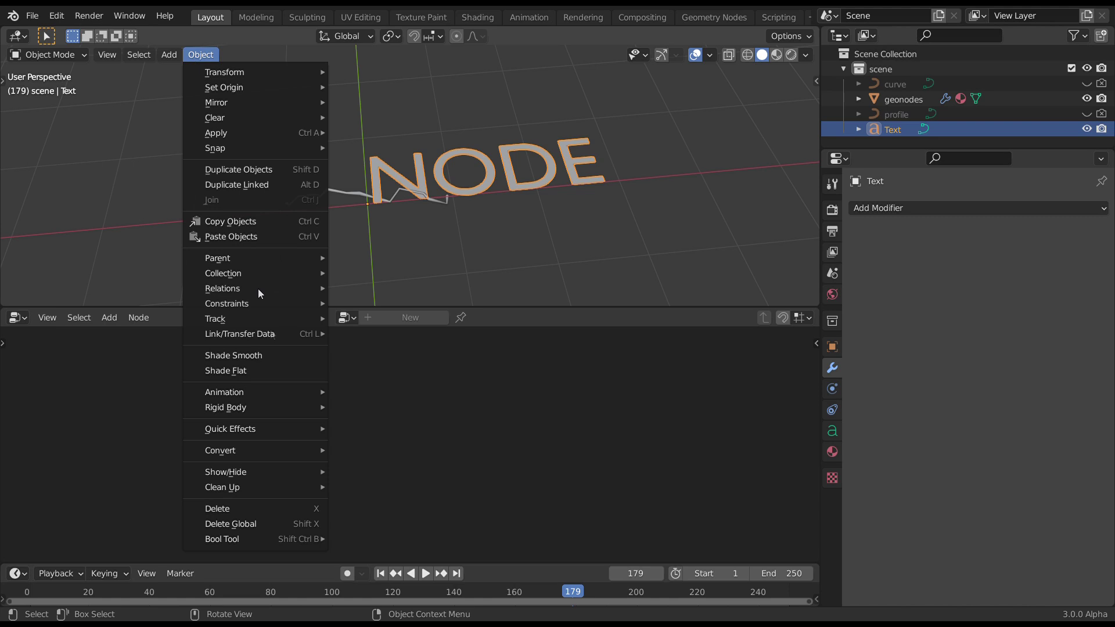
mouse_move(283, 448)
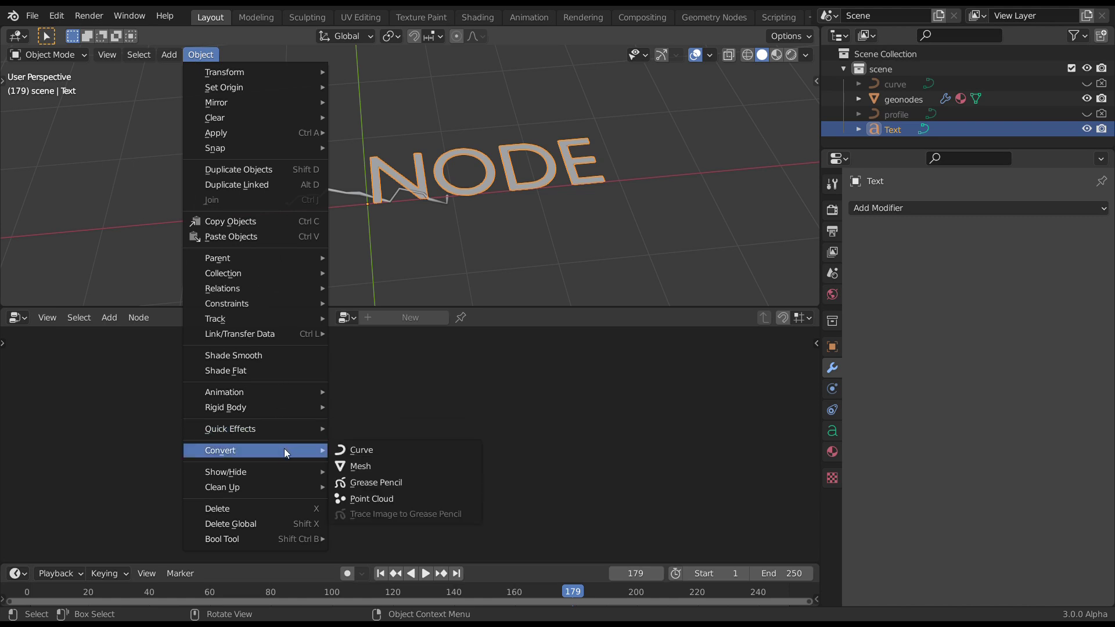
left_click(361, 451)
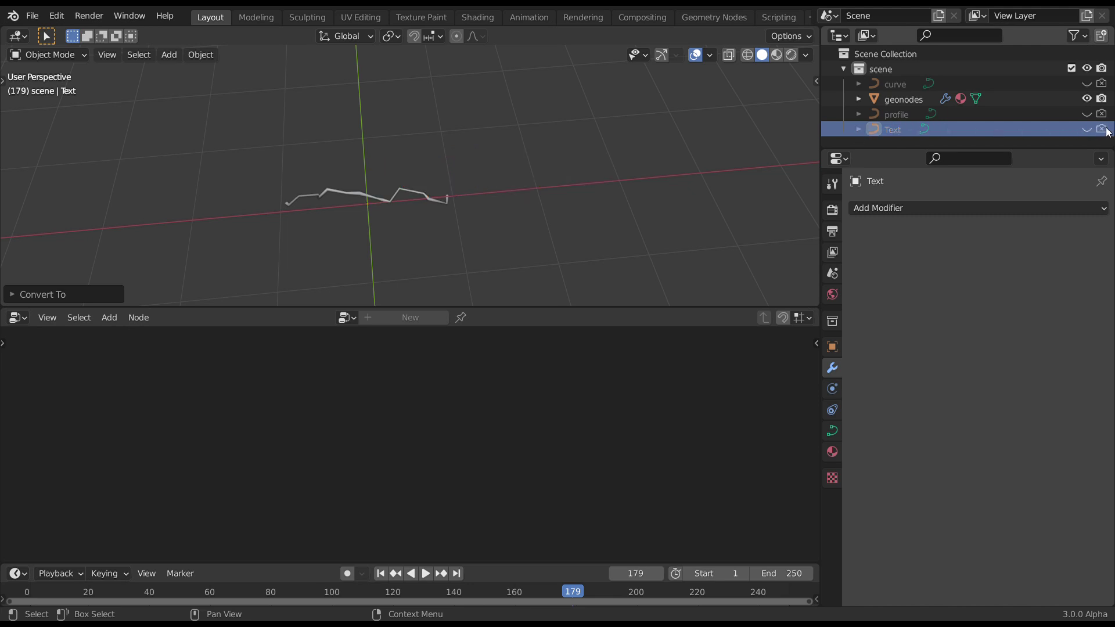
Set the curve input of the geonodes object's Geometry Nodes modifier to the Text object.
left_click(900, 103)
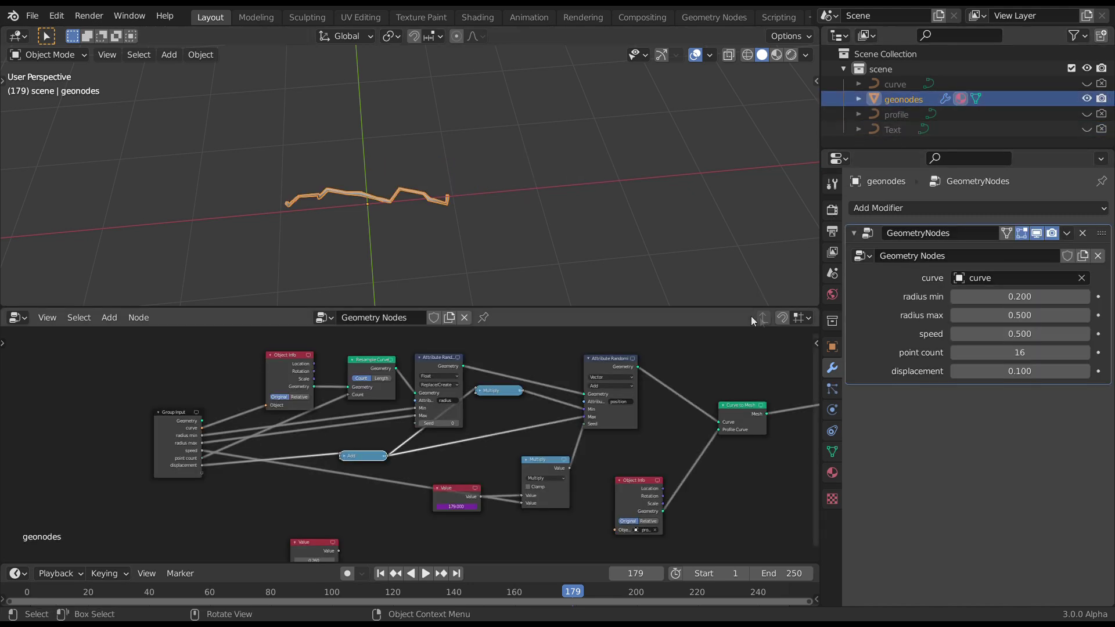
left_click(964, 279)
left_click(957, 347)
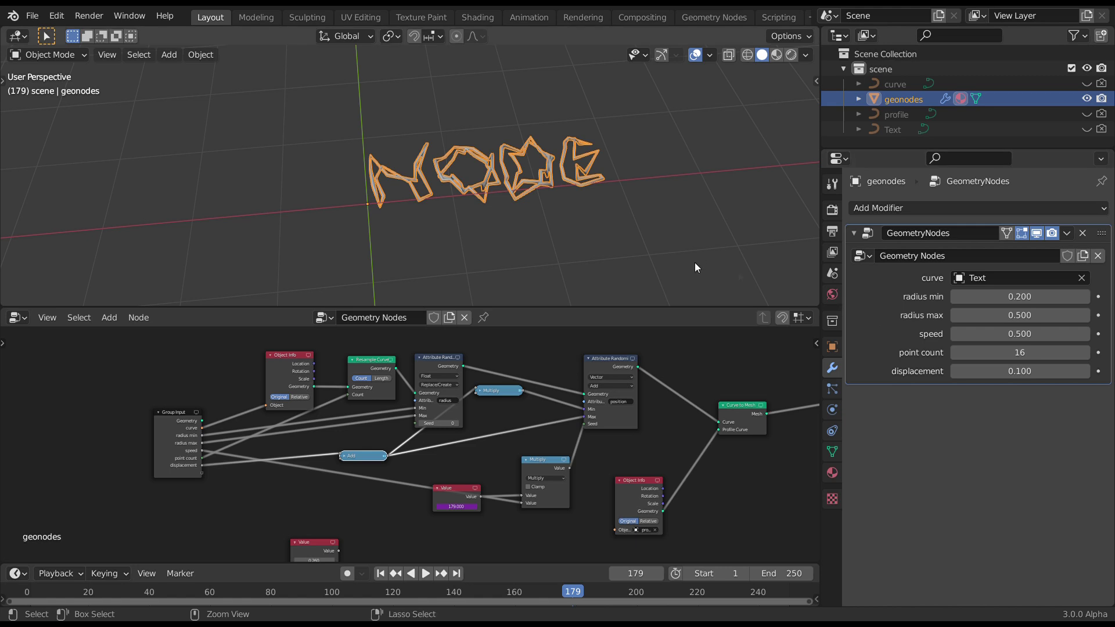
Preview the lightning text in rendered shading with overlays off, play the animation and enlarge the 3D viewport.
scroll(673, 116, "up", 1)
left_click(791, 55)
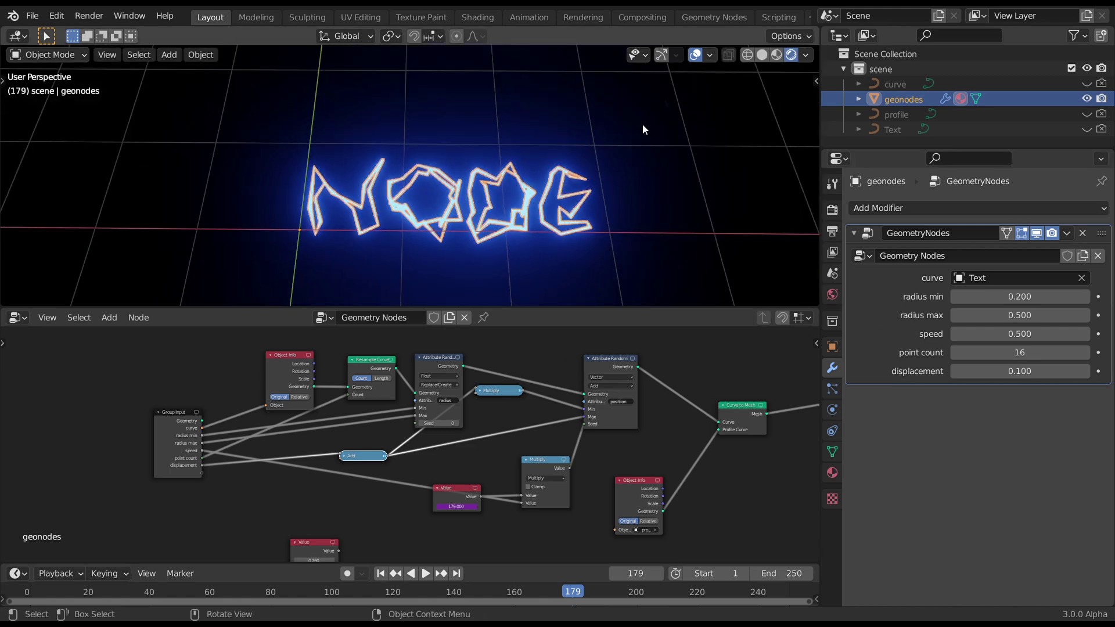
left_click(695, 55)
key("space")
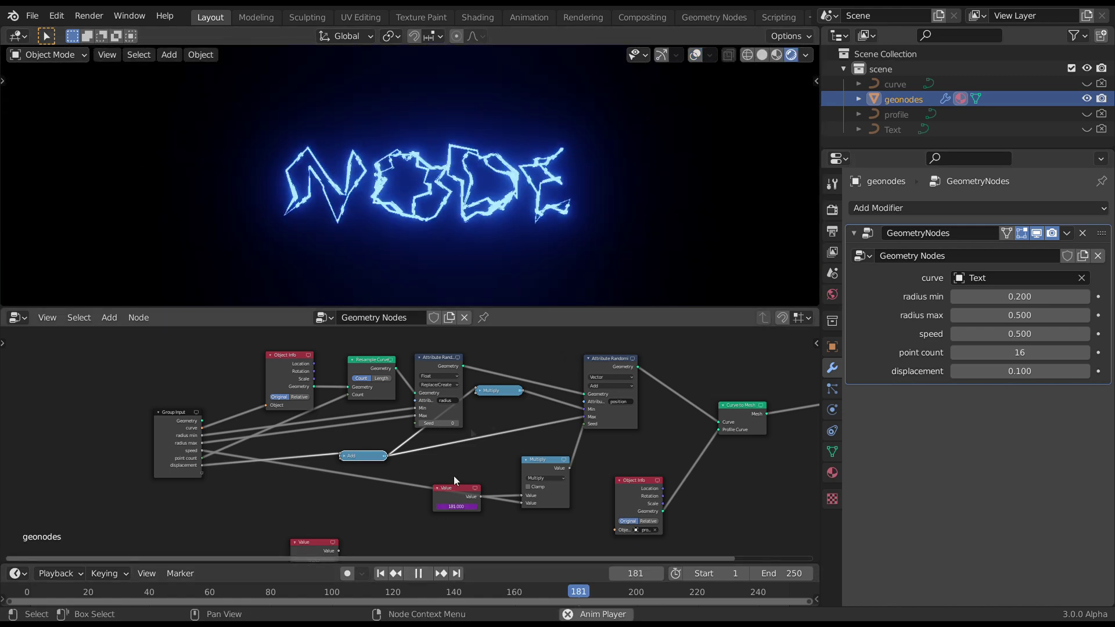
left_click_drag(566, 314, 566, 436)
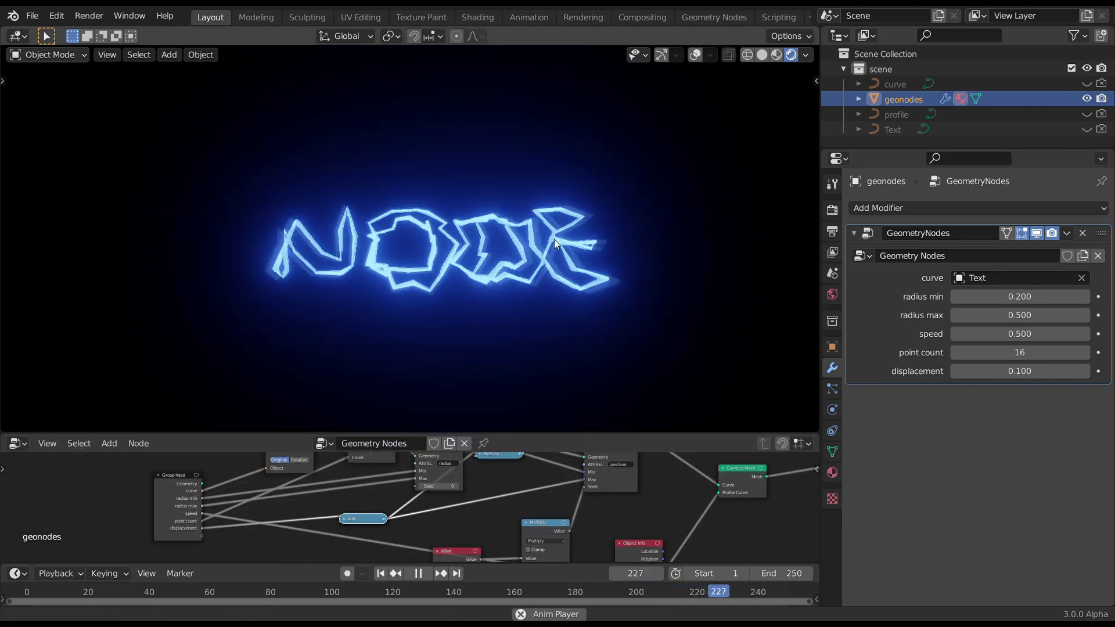
Switch the modifier's curve input to the curve object for comparison and back to Text.
left_click(999, 278)
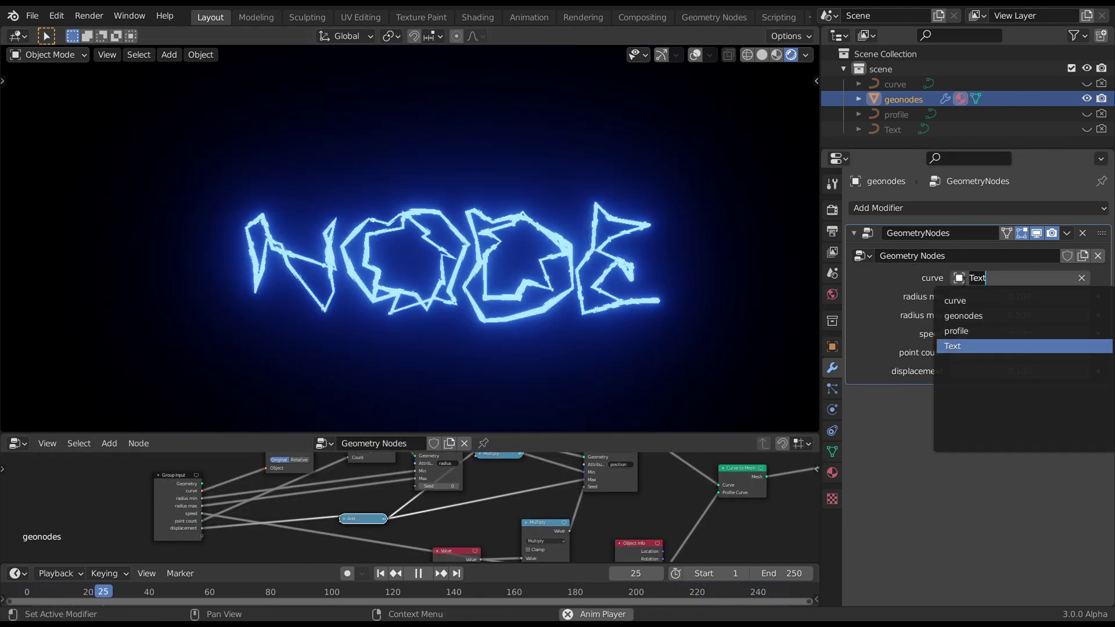
left_click(961, 297)
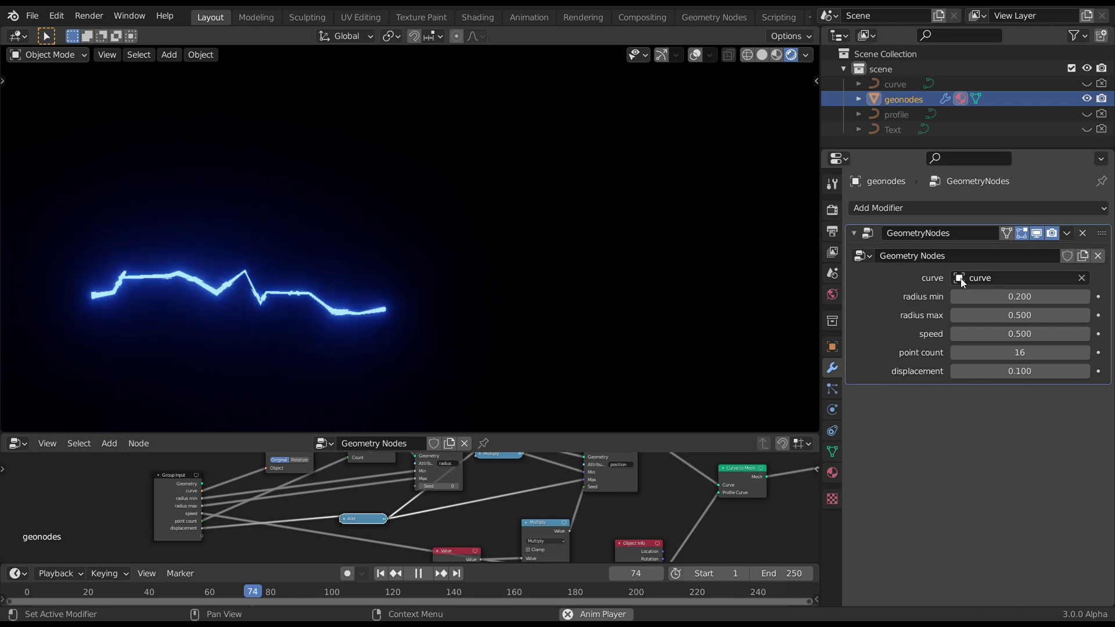
left_click(961, 280)
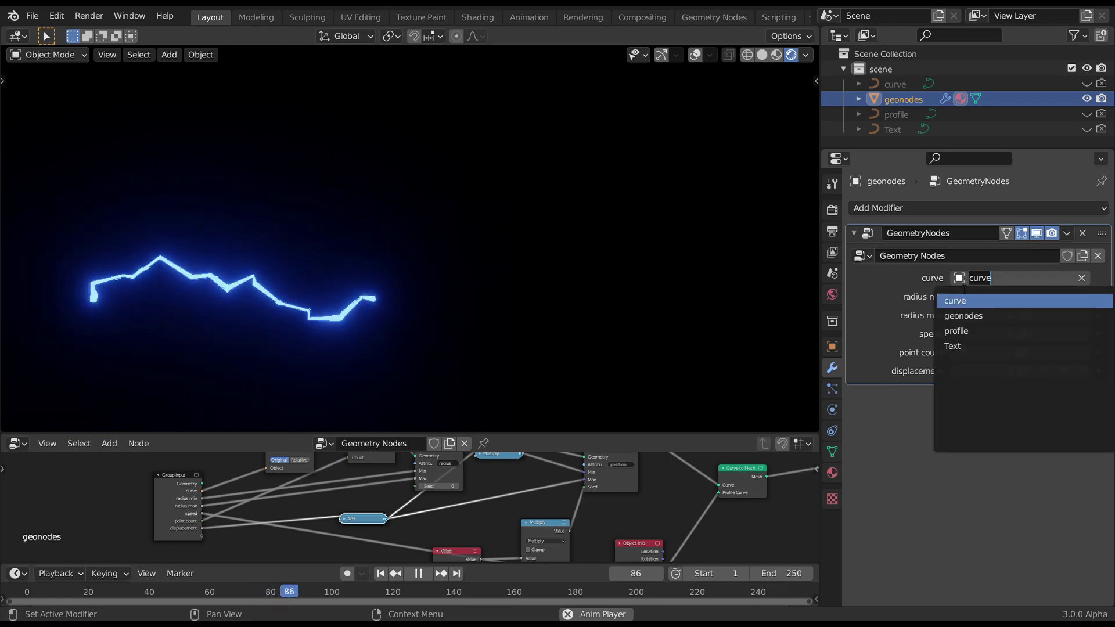
left_click(967, 347)
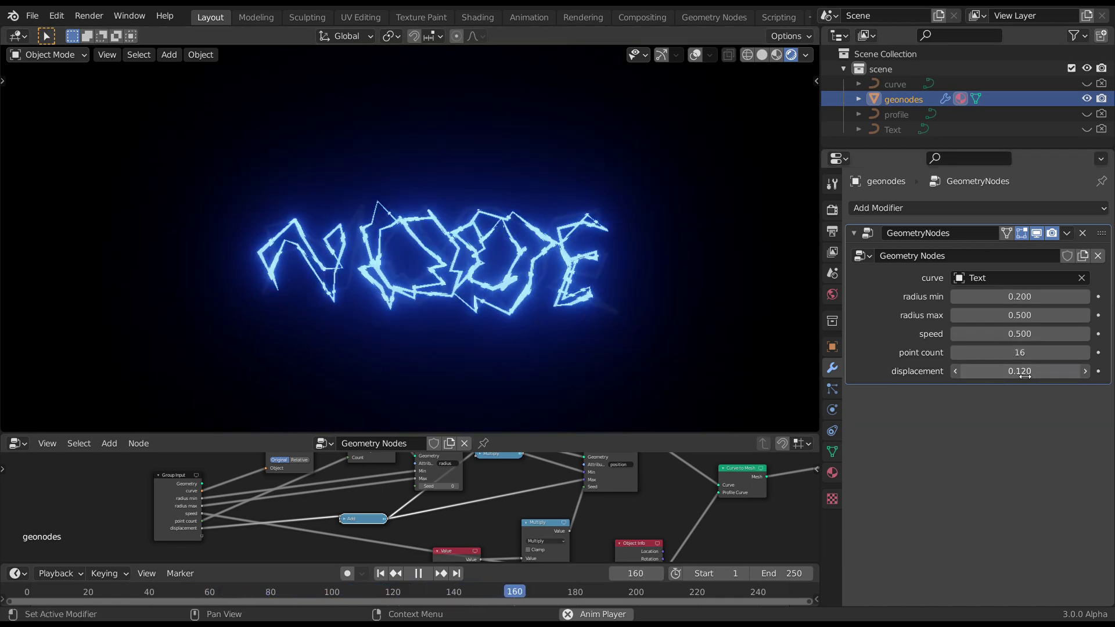
Tune the lightning text during playback by setting the modifier's point count to 7 and displacement to 0.040.
left_click_drag(1030, 373, 1026, 374)
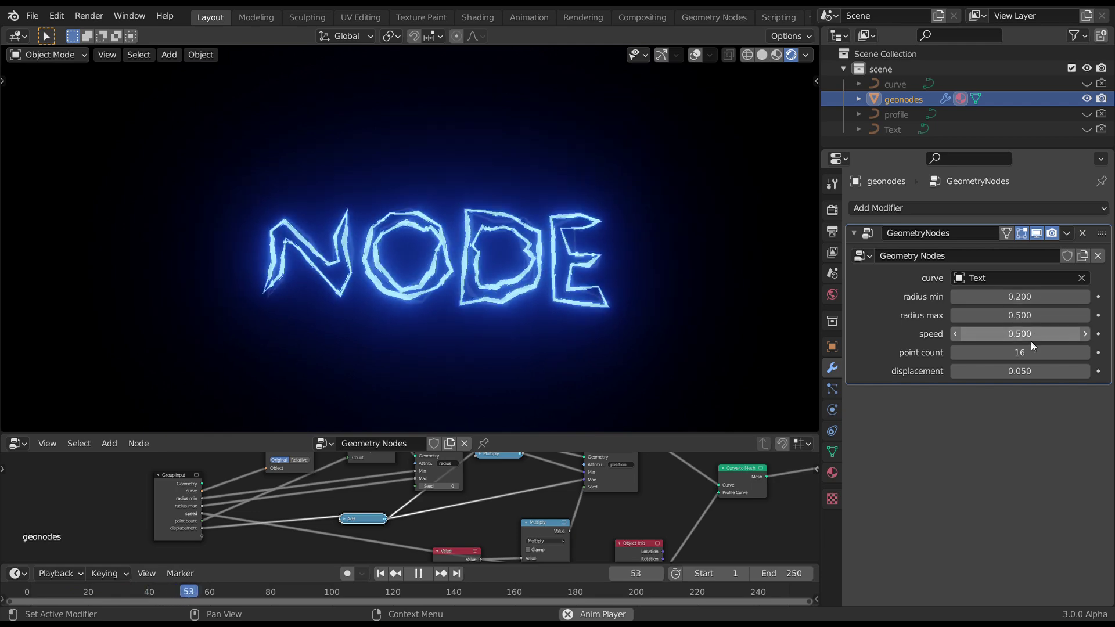
left_click_drag(1019, 352, 1026, 353)
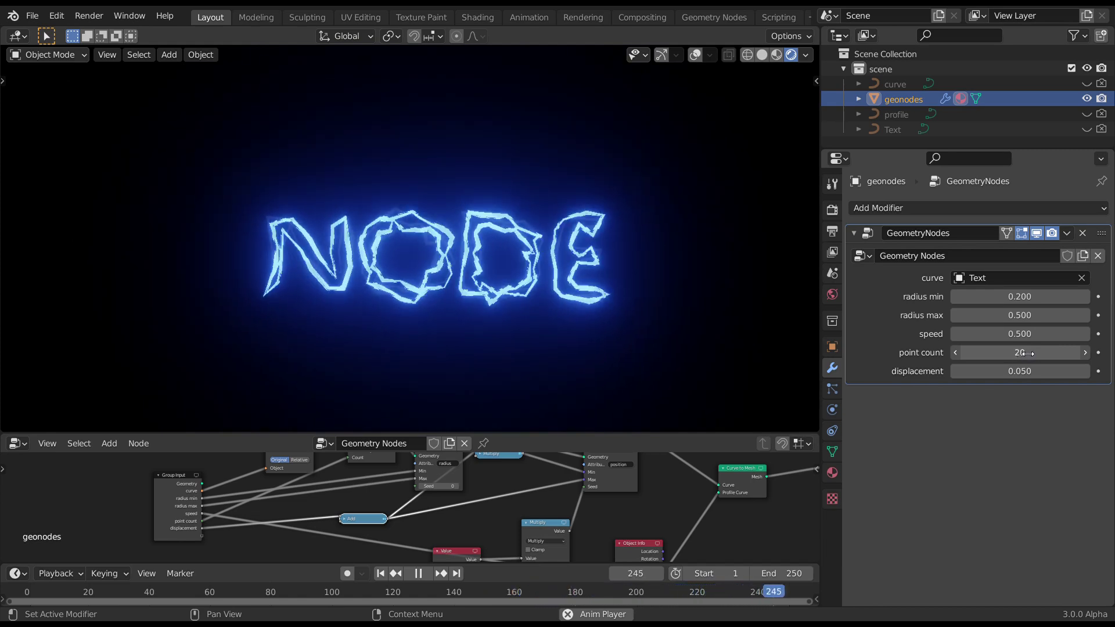
mouse_move(1020, 371)
left_mouse_down()
mouse_move(1060, 364)
mouse_move(1018, 374)
left_mouse_up()
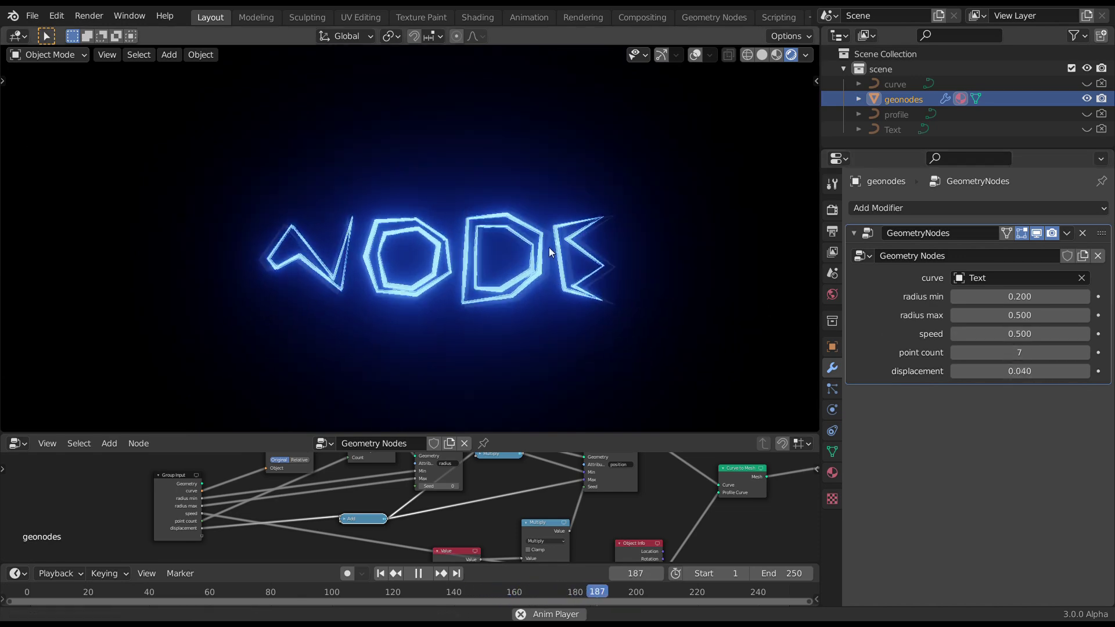
scroll(558, 235, "up", 3)
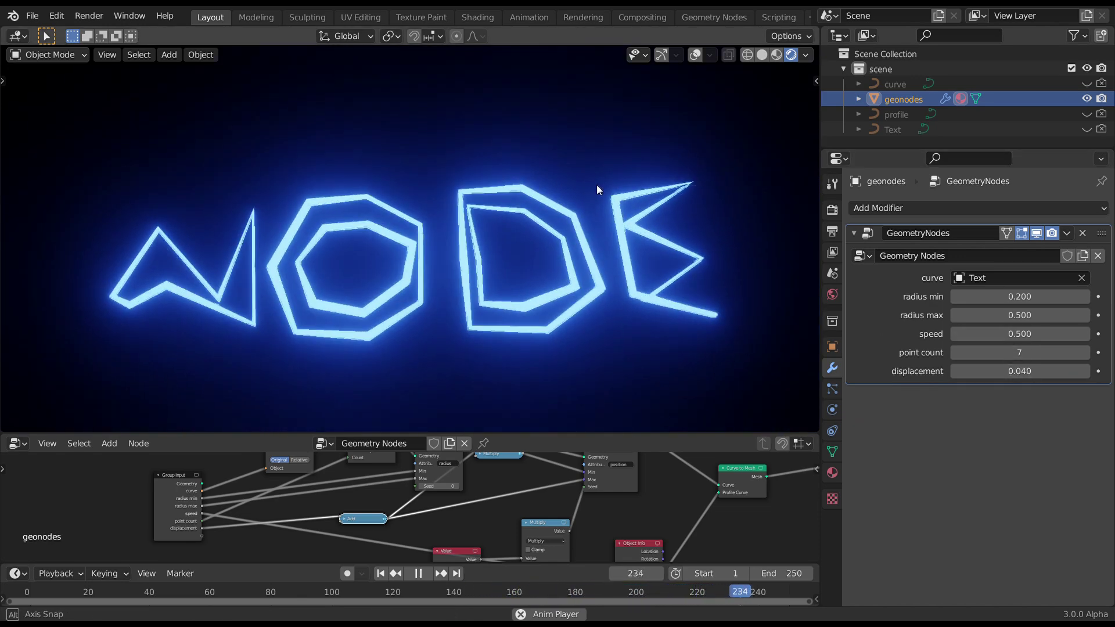
scroll(604, 229, "down", 2)
middle_click_drag(573, 231, 603, 216, "ctrl")
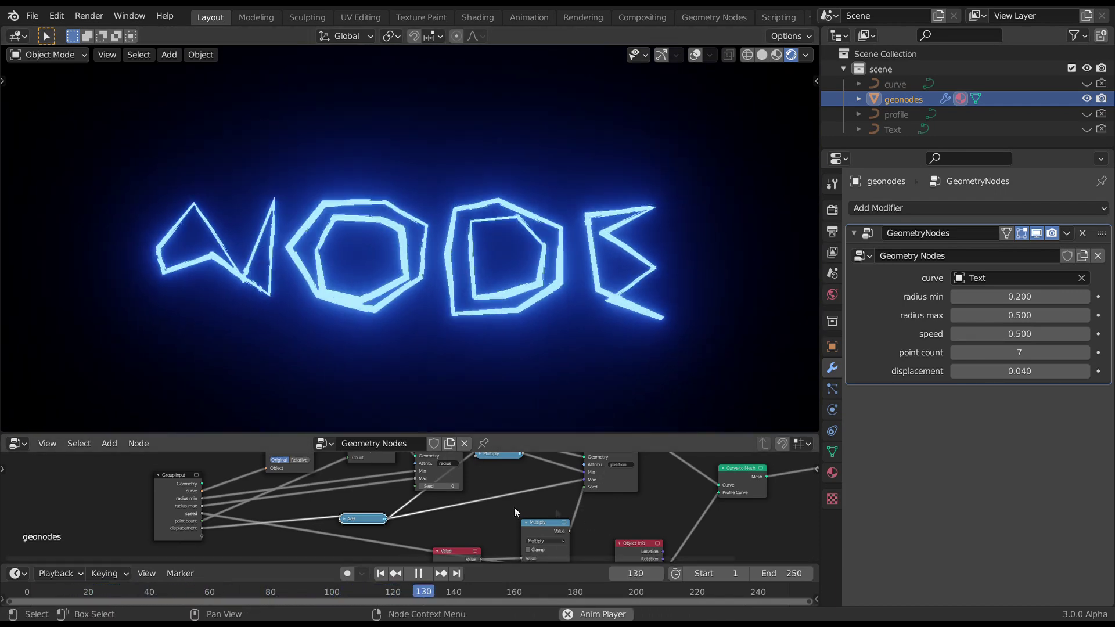
middle_click_drag(597, 303, 534, 223)
scroll(555, 267, "down", 1)
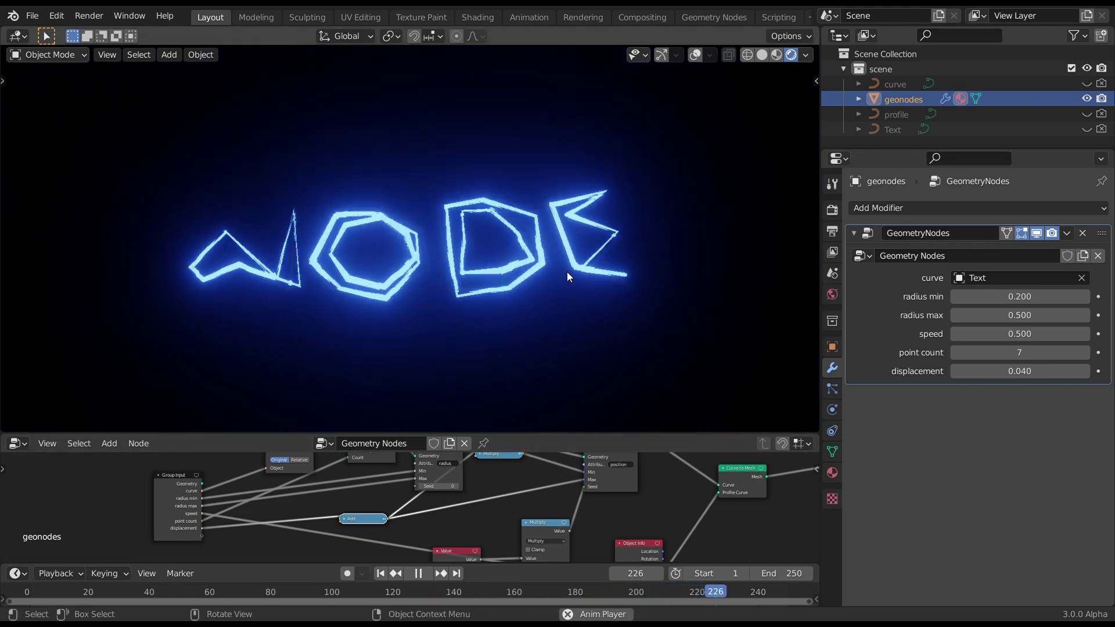